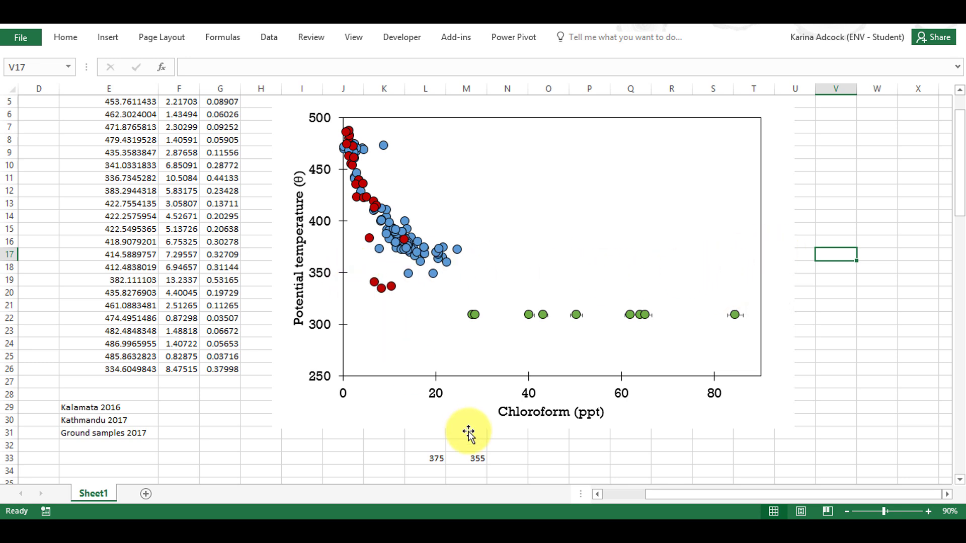
Check the 375 and 355 values in L33:M33 and the 4.2 and 9.4 values in L36:M36.
click(464, 458)
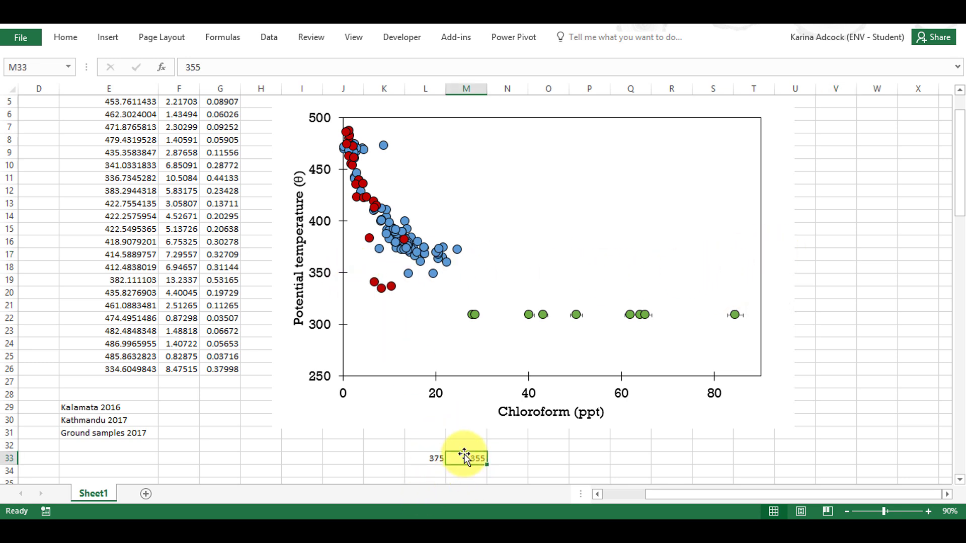
click(427, 458)
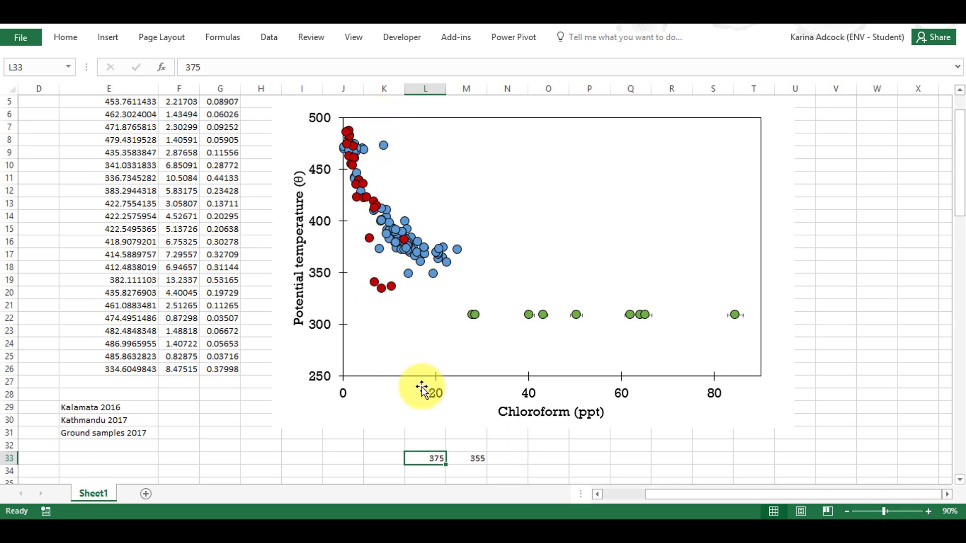
scroll(423, 392, down, 2)
click(436, 422)
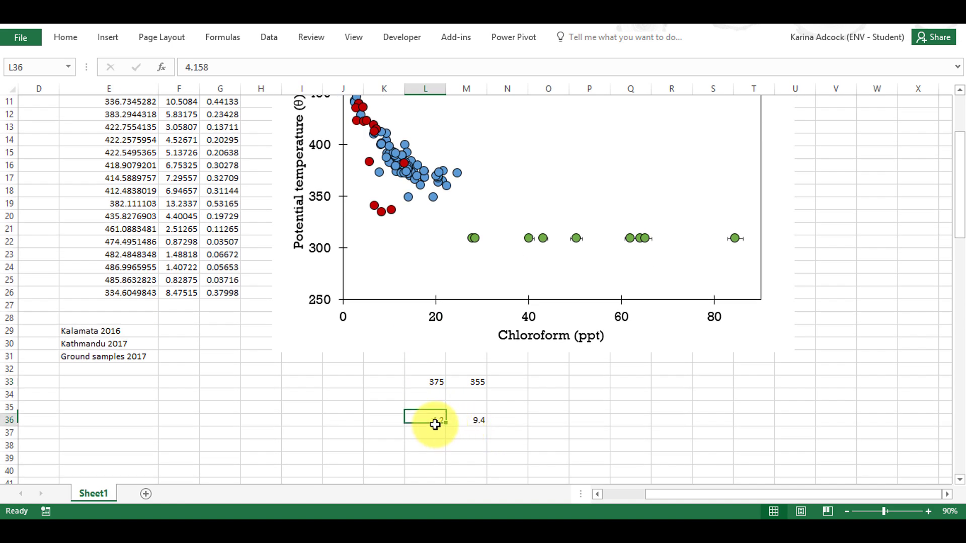
click(475, 422)
scroll(535, 428, up, 2)
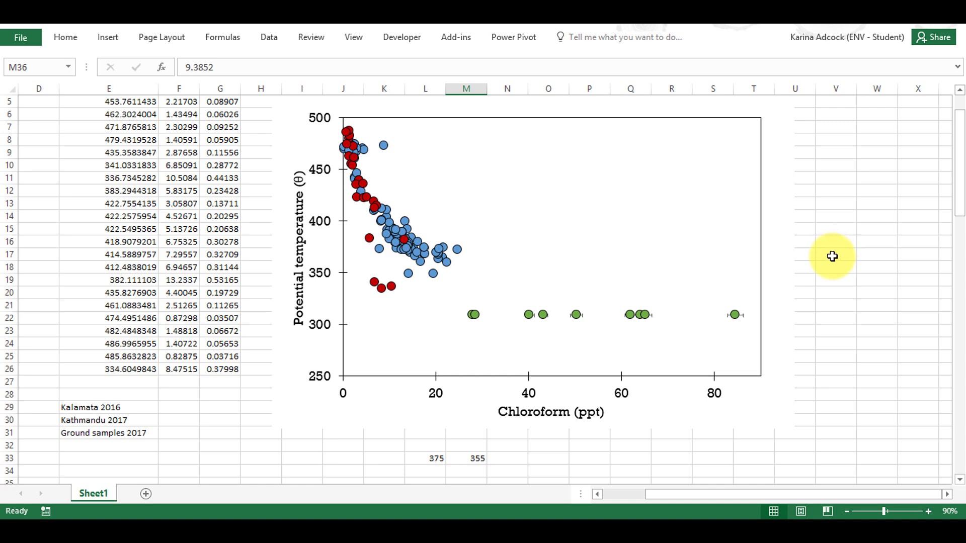
scroll(832, 257, down, 1)
Copy the 375 and 355 values from L33:M33 into L34:M34.
drag(427, 419, 472, 417)
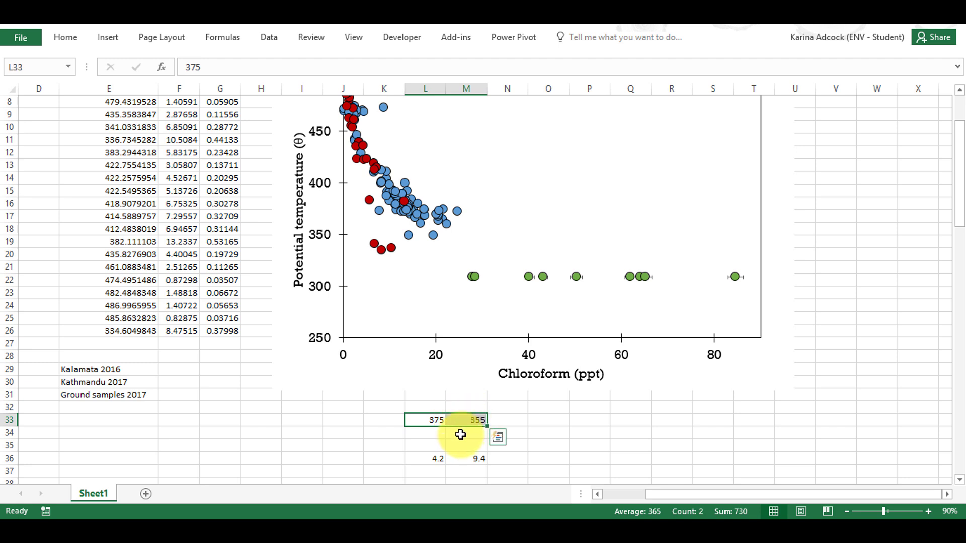
key(ctrl+c)
click(432, 431)
key(ctrl+v)
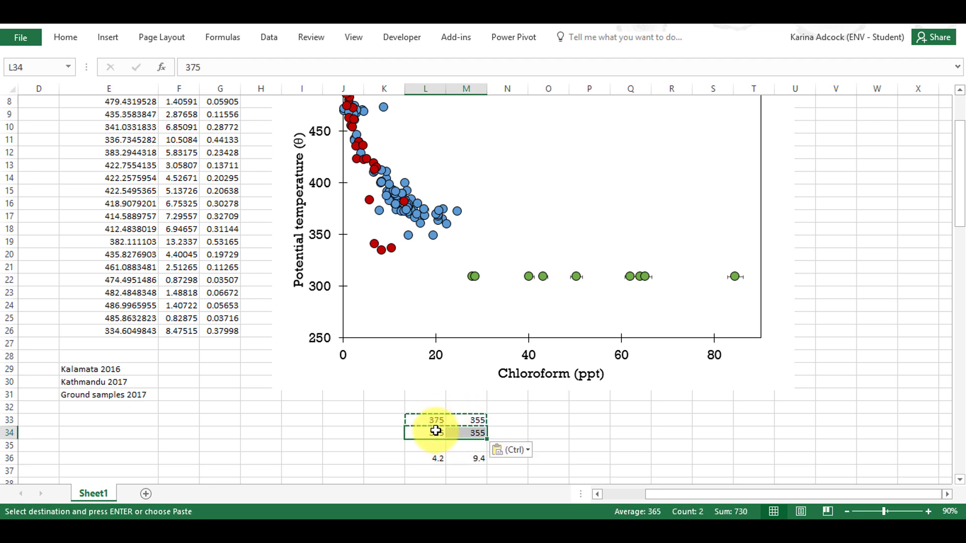
Enter =L33-M33 in N33 and fill it down to N34, giving 20.
click(496, 424)
key(Escape)
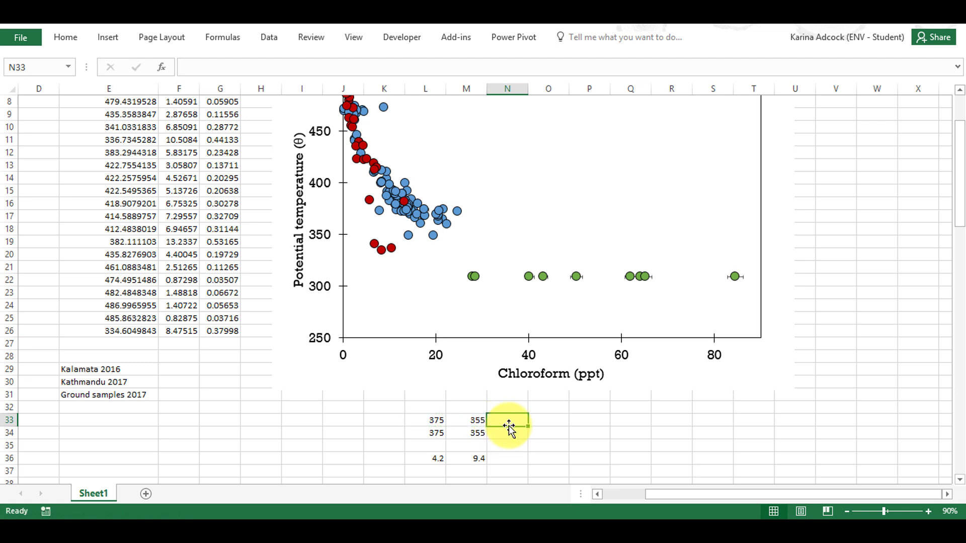
text(=)
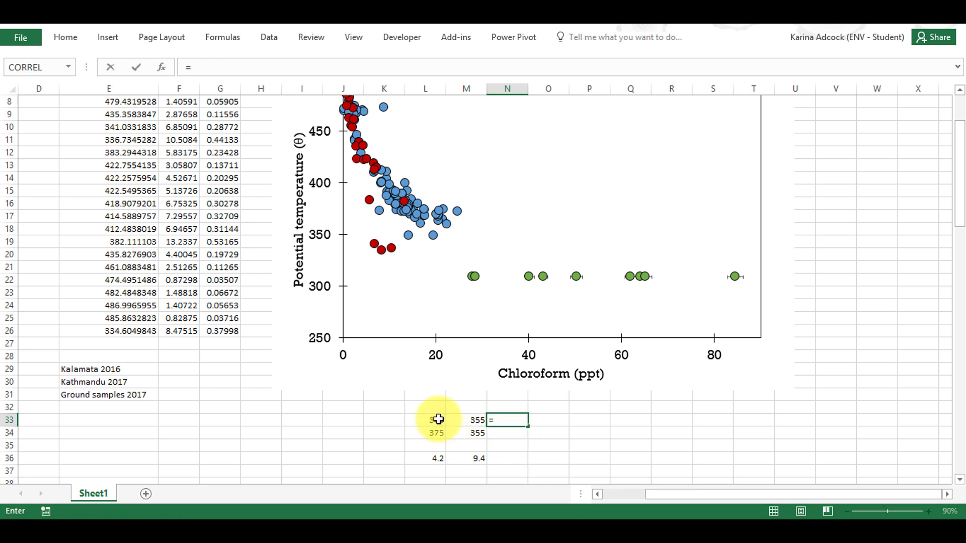
text(L33-)
click(463, 420)
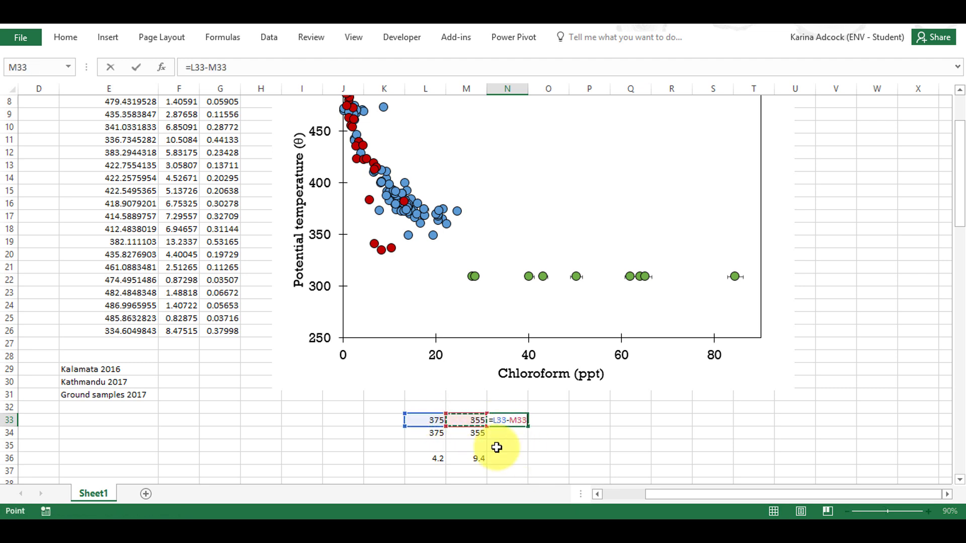
key(Return)
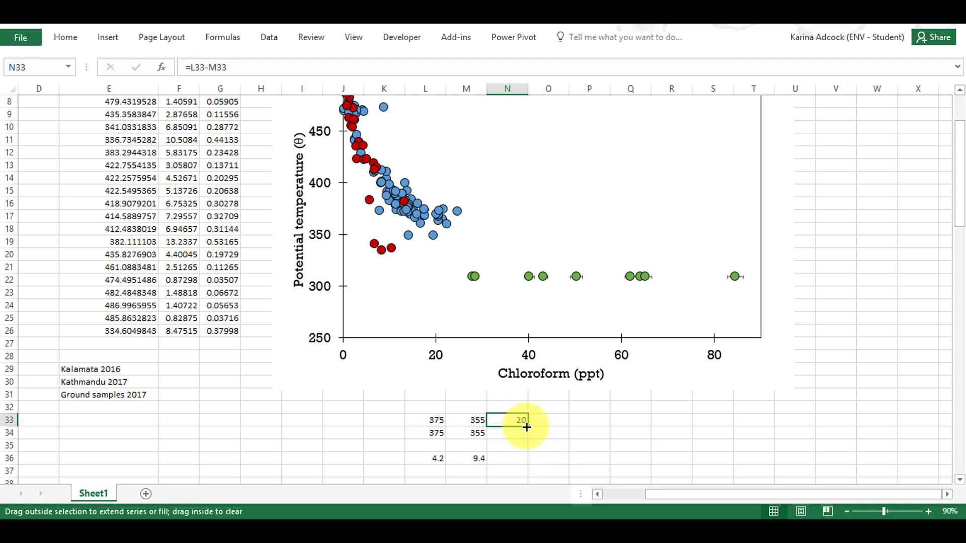
drag(526, 436, 527, 436)
click(554, 420)
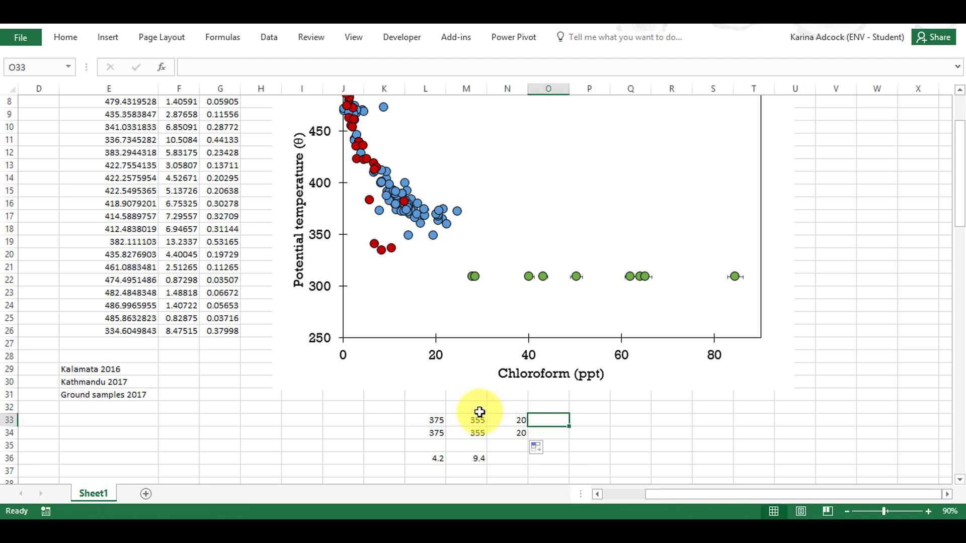
click(479, 410)
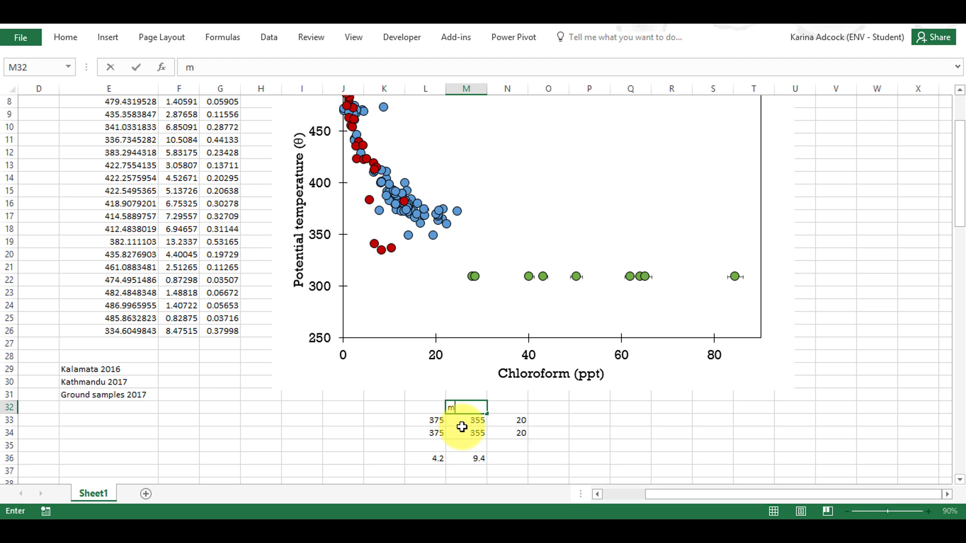
Label M32 as min and N32 as max.
key(Tab)
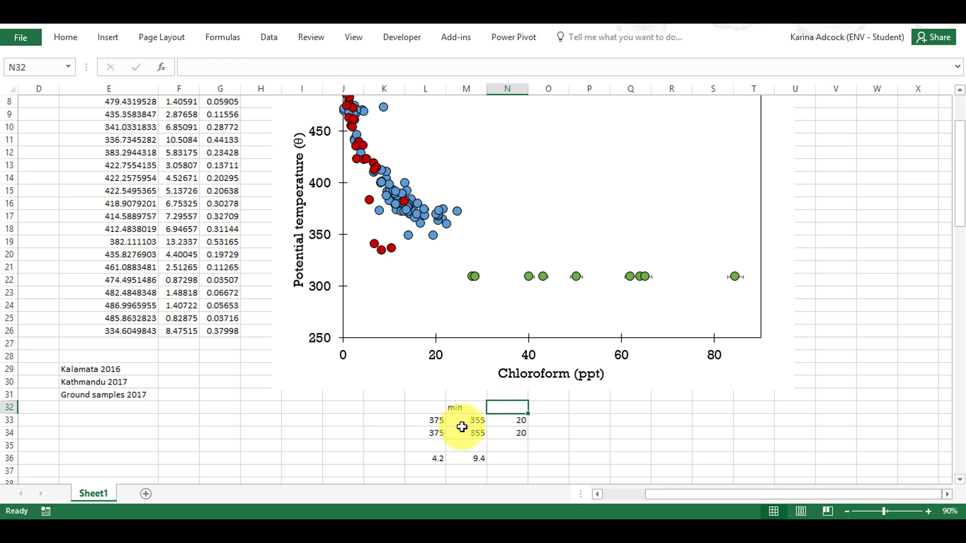
text(max)
key(Down)
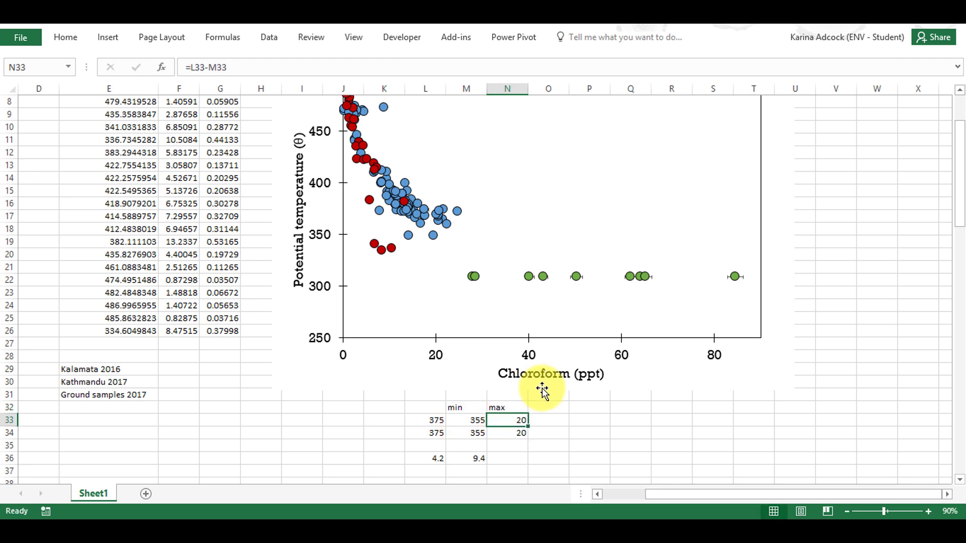
Enter x-values 0 in K33 and 90 in K34.
scroll(472, 377, up, 1)
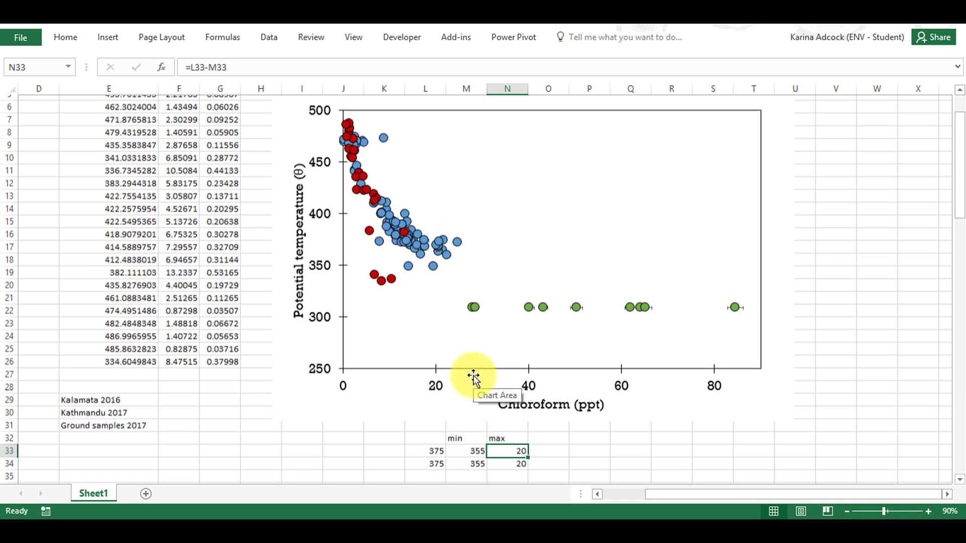
click(384, 458)
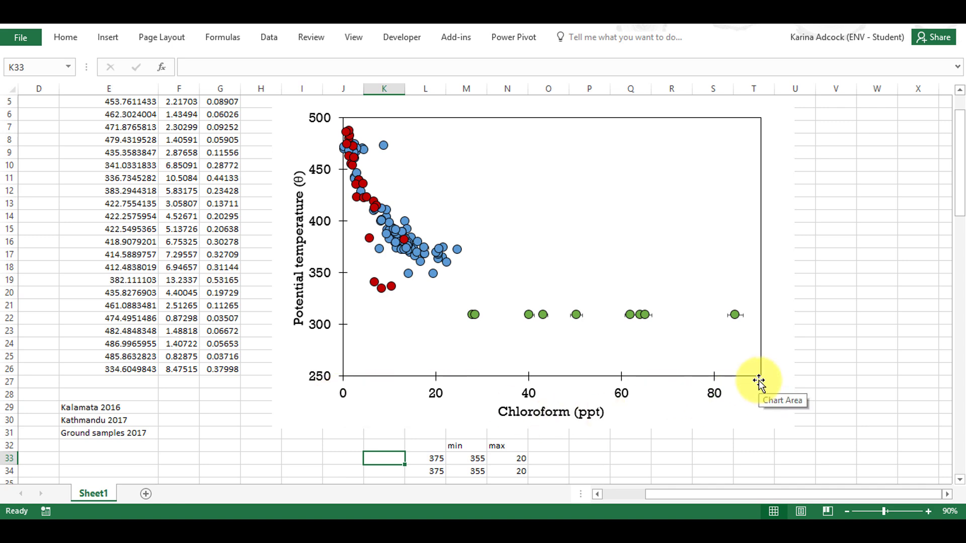
scroll(658, 399, down, 1)
text(0)
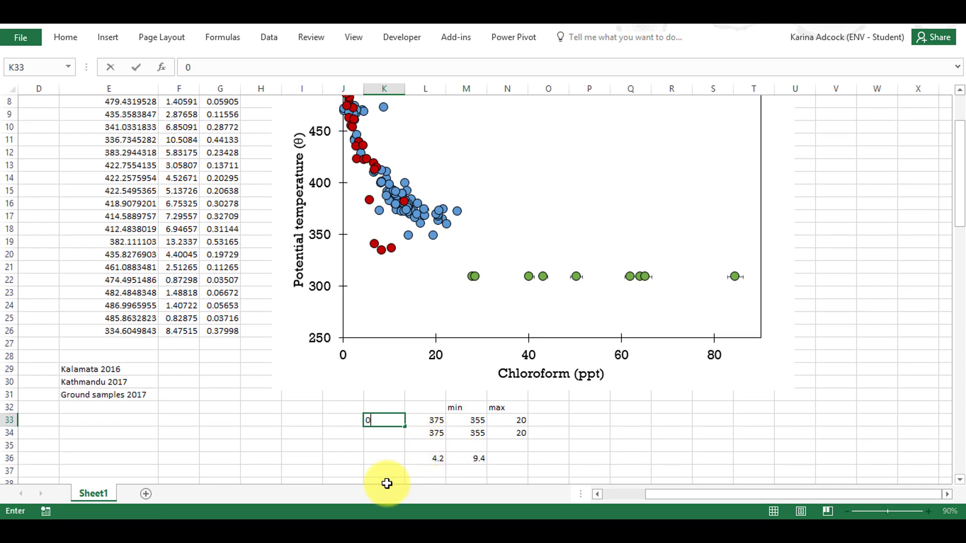
click(368, 438)
text(90)
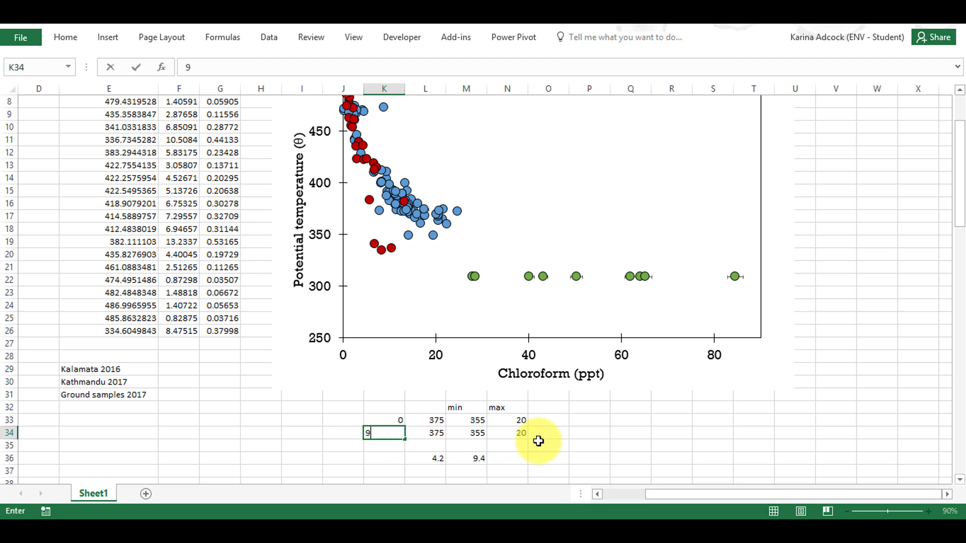
click(606, 446)
Select the chart and bring up its shortcut menu.
scroll(607, 395, up, 1)
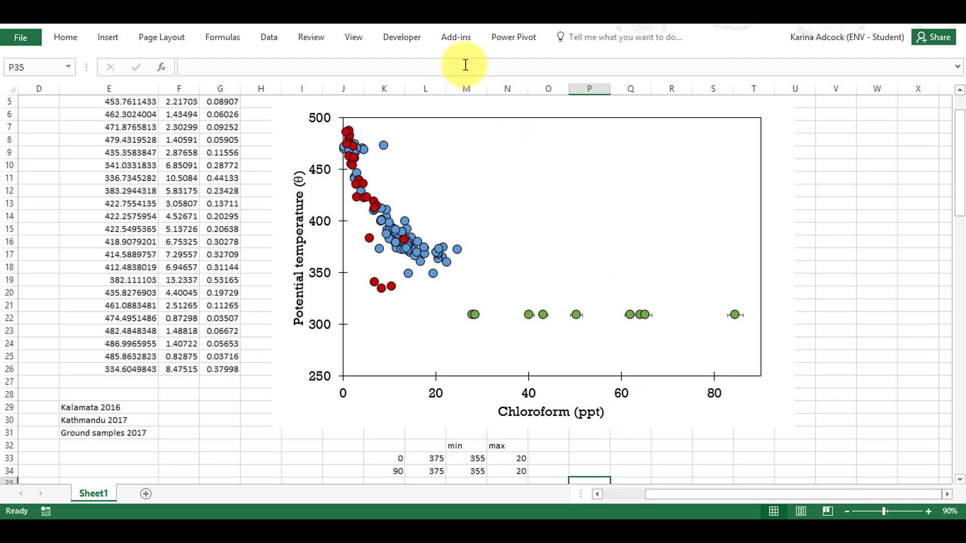
click(471, 129)
right_click(471, 128)
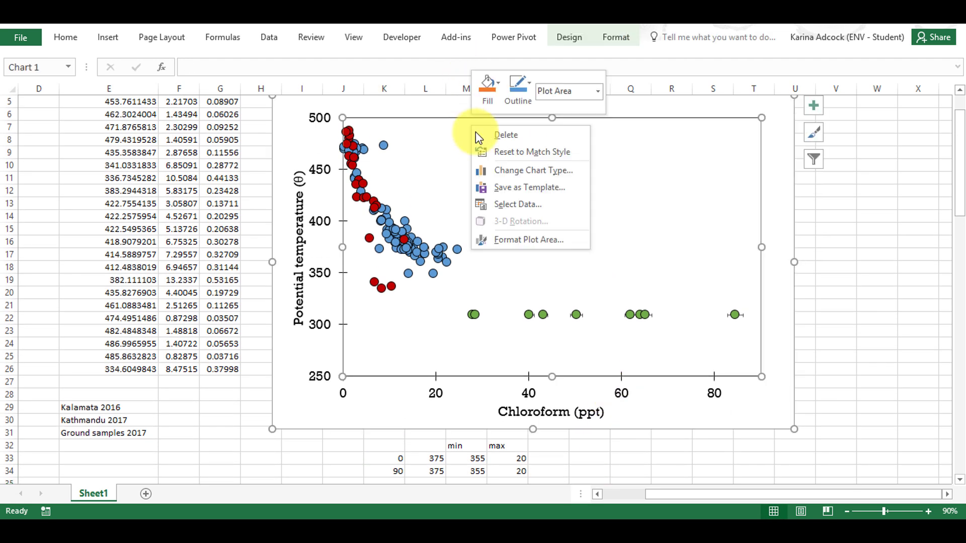
Add a series named from M32 (min) with X values K33:K34 and Y values M33:M34.
click(556, 210)
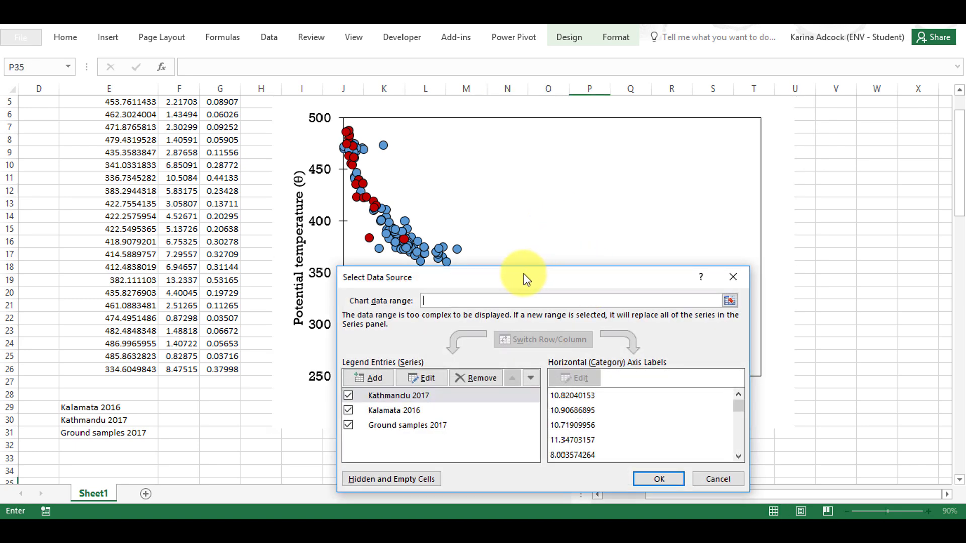
drag(527, 279, 315, 162)
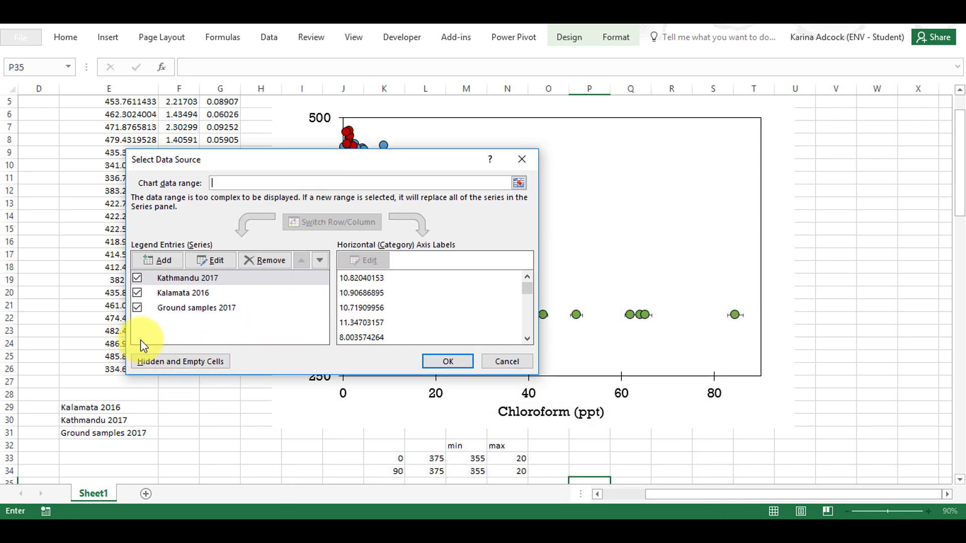
click(160, 260)
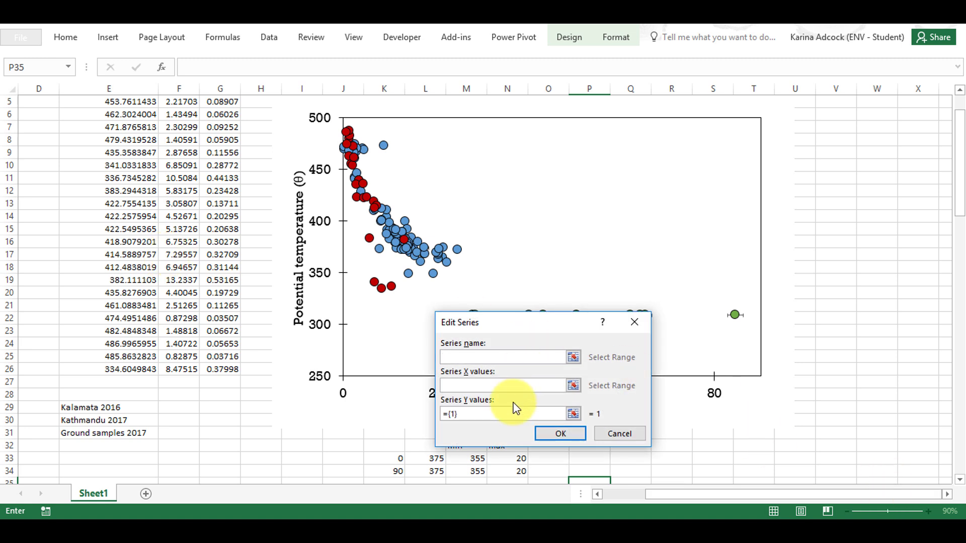
drag(511, 326, 428, 275)
click(451, 447)
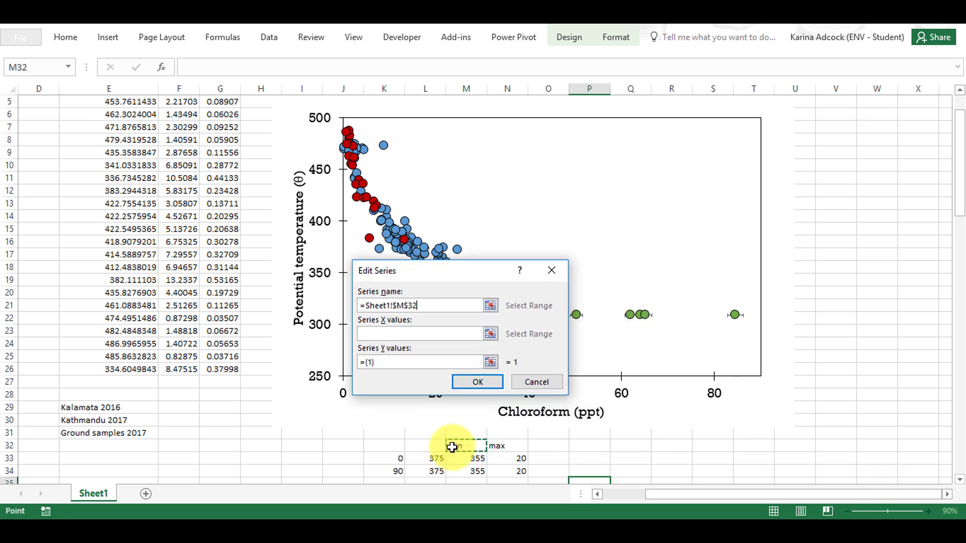
click(489, 333)
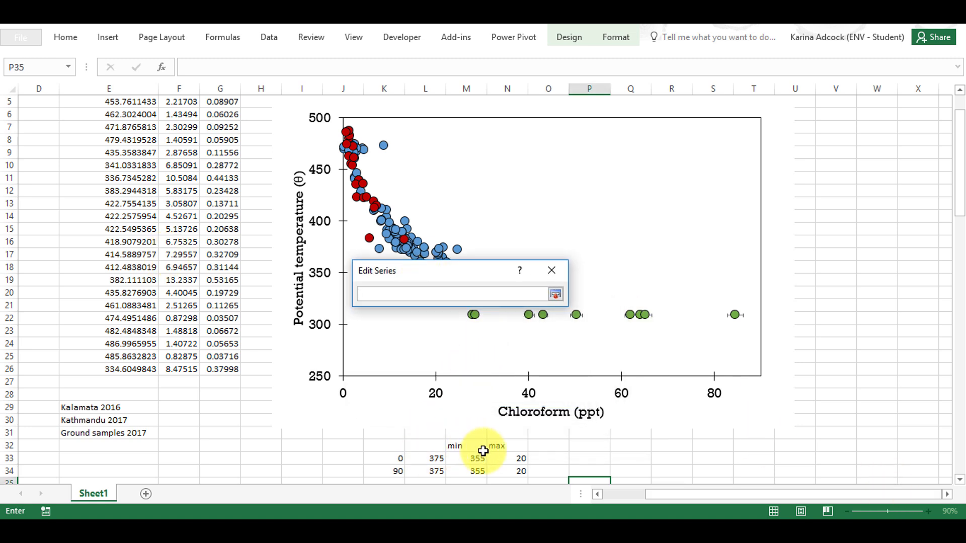
drag(391, 461, 391, 472)
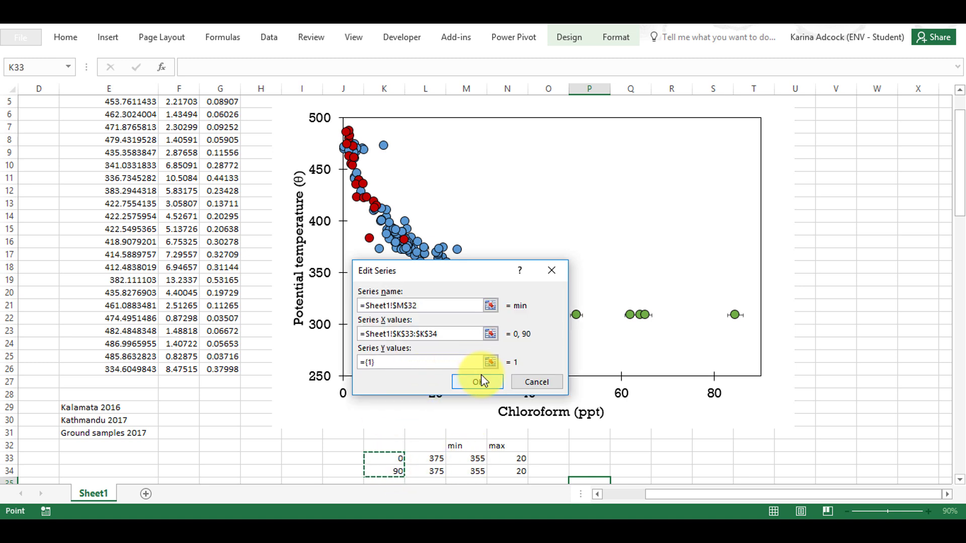
click(492, 363)
key(BackSpace)
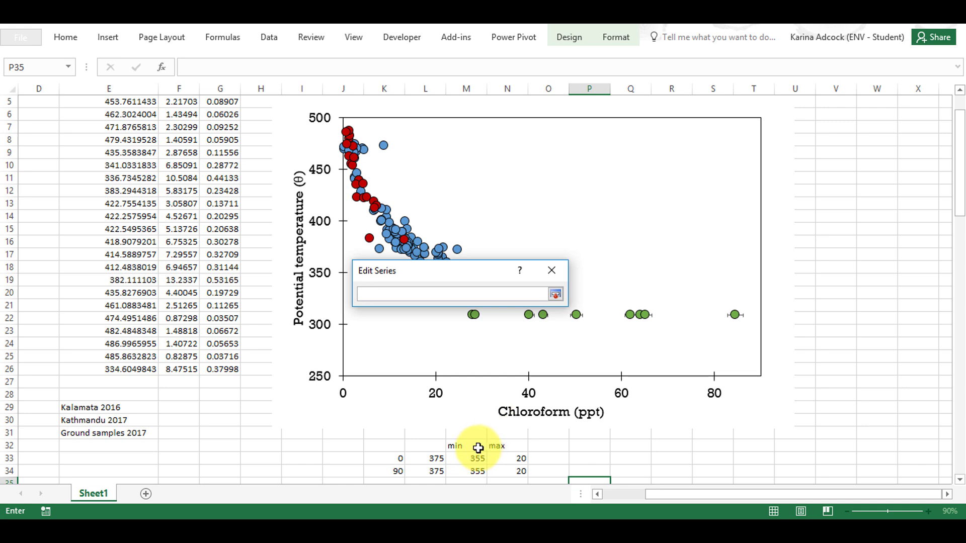
drag(478, 457, 474, 470)
key(Return)
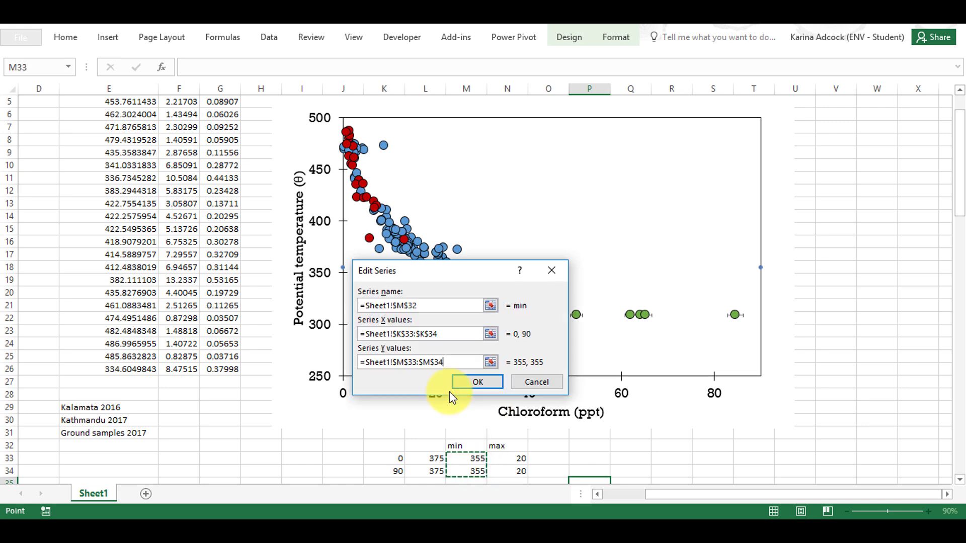
click(469, 383)
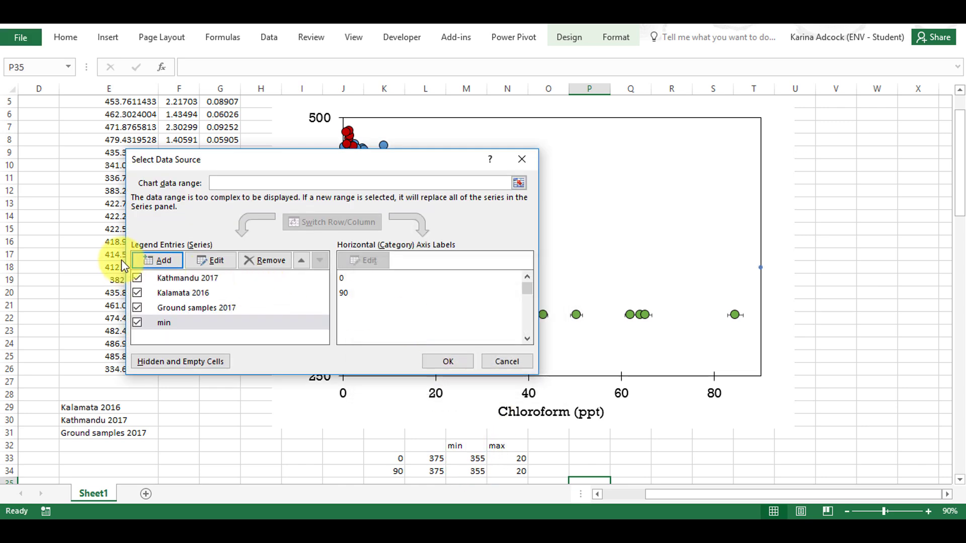
Add a series named from N32 (max) with X values K33:K34 and Y values N33:N34, and apply.
click(151, 258)
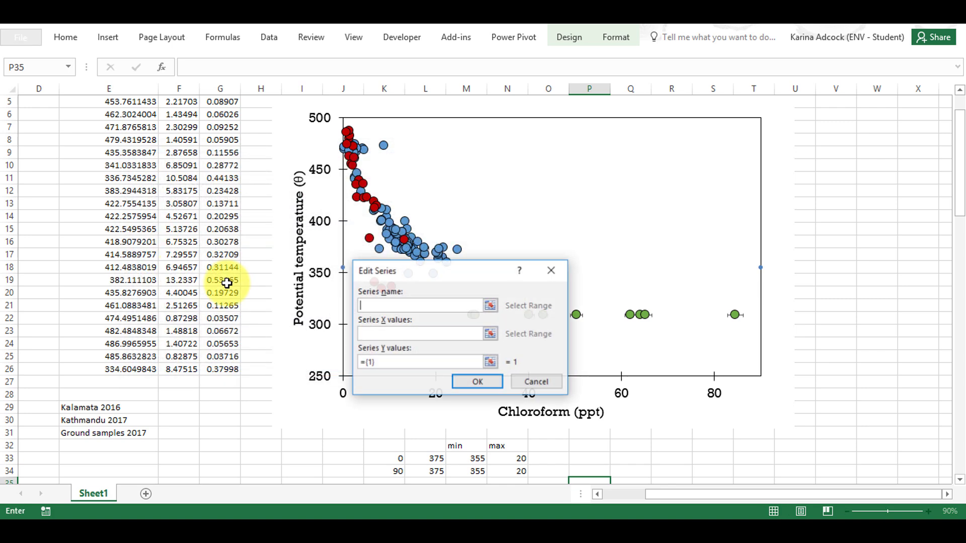
click(508, 446)
click(491, 334)
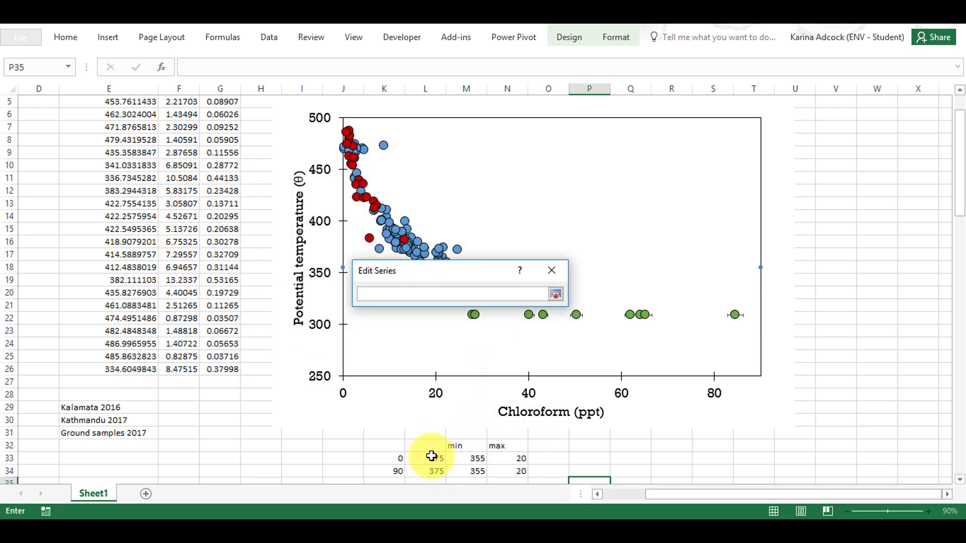
drag(394, 457, 395, 467)
key(Return)
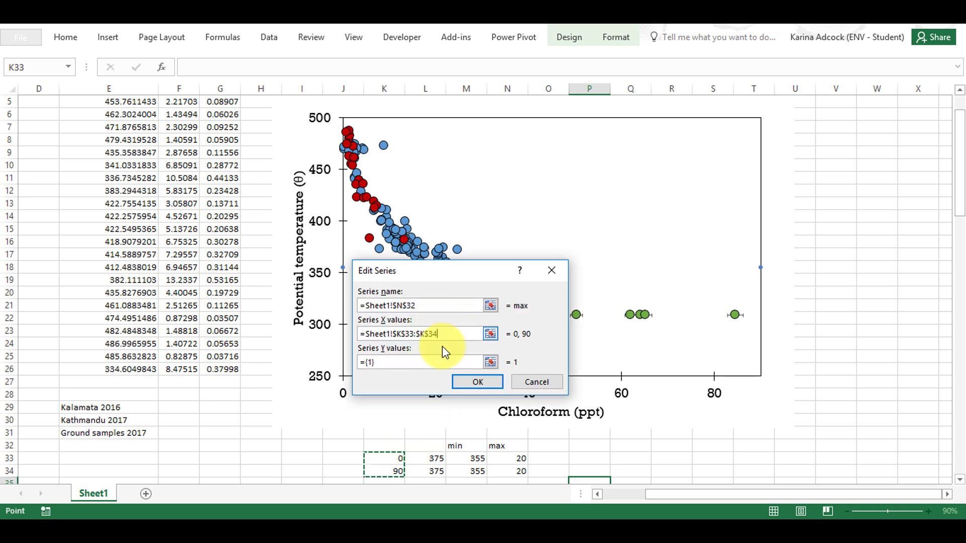
click(491, 362)
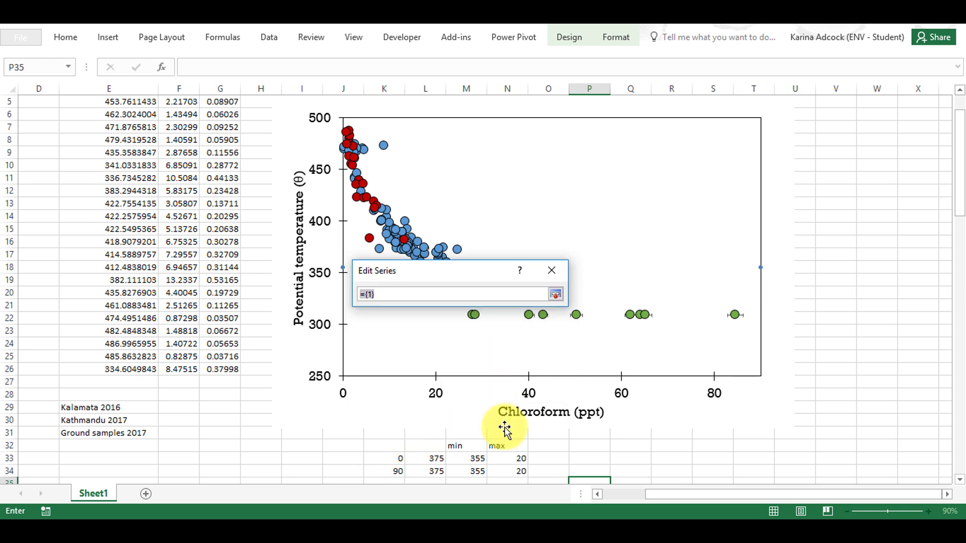
drag(508, 458, 509, 470)
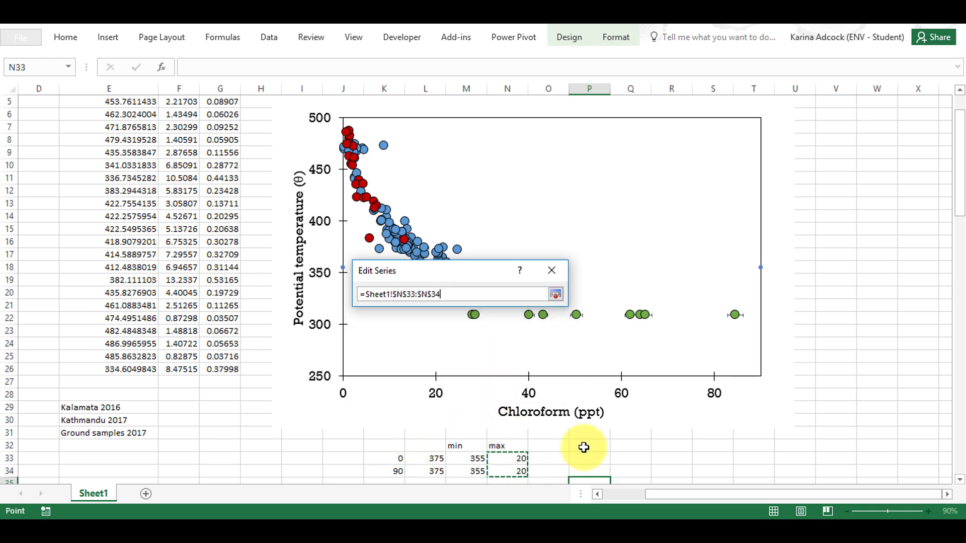
key(Return)
click(477, 383)
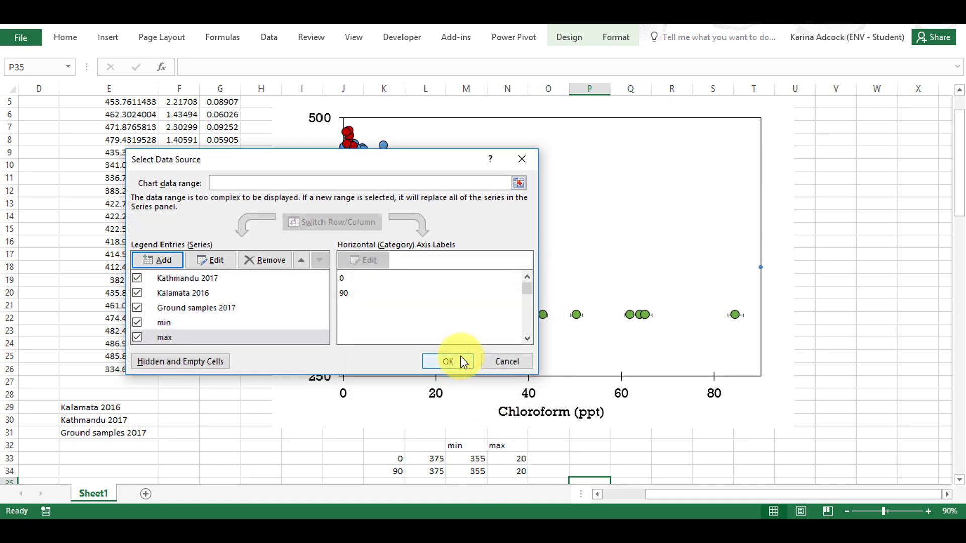
click(448, 362)
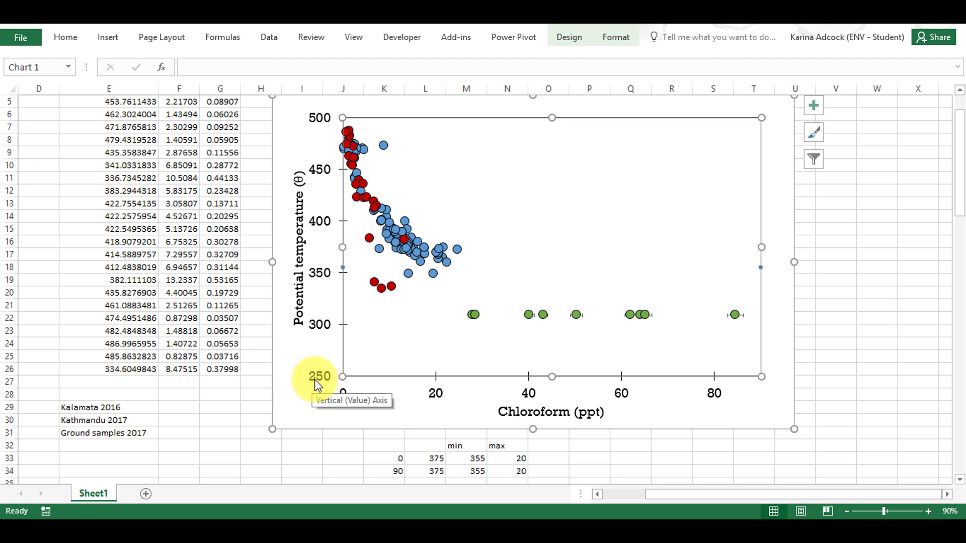
Set both the min and max series to plot on the Secondary Axis.
double_click(529, 160)
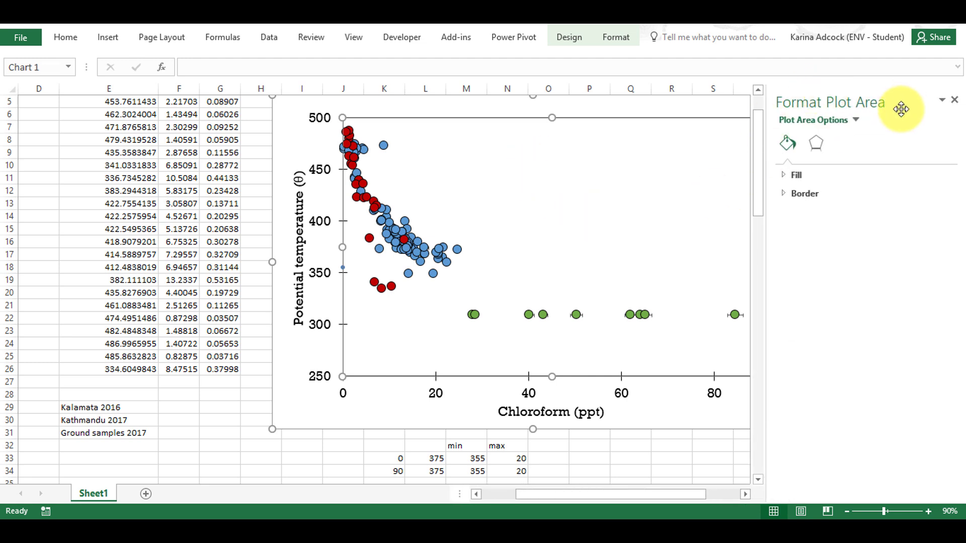
click(855, 120)
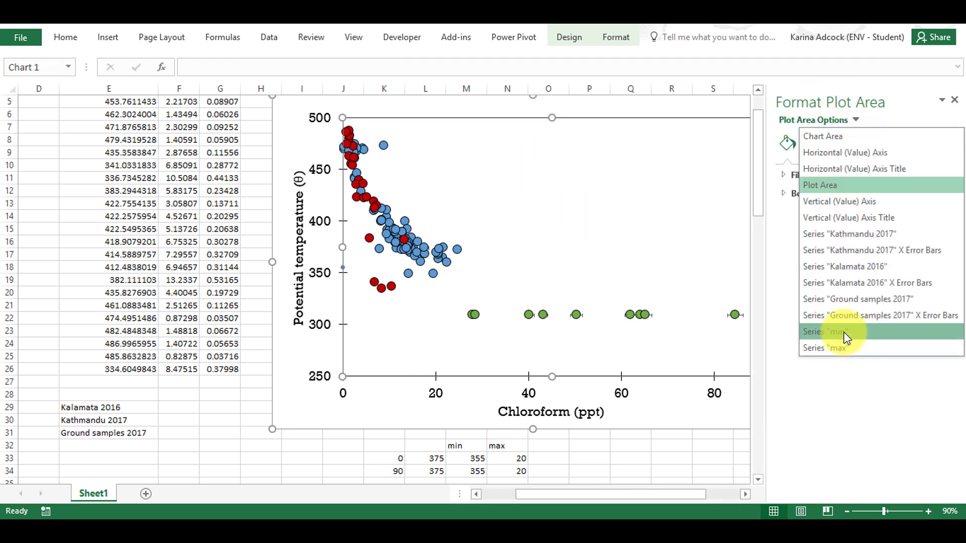
click(844, 332)
click(844, 144)
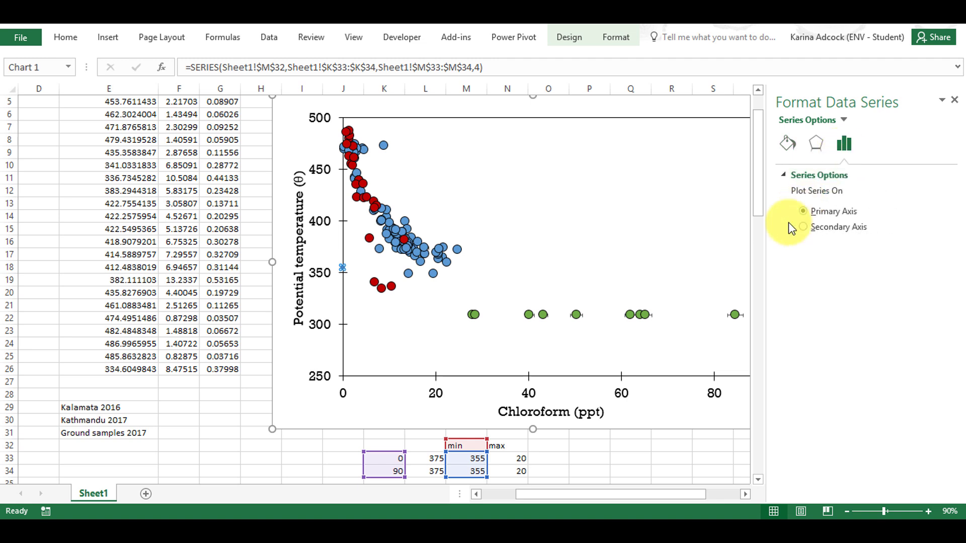
click(844, 120)
click(837, 349)
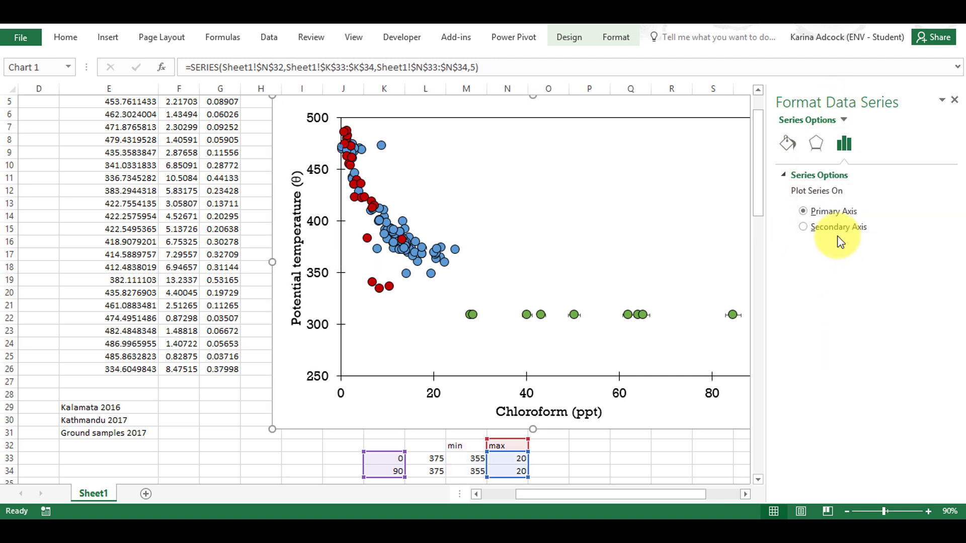
click(804, 227)
drag(533, 495, 560, 493)
click(689, 307)
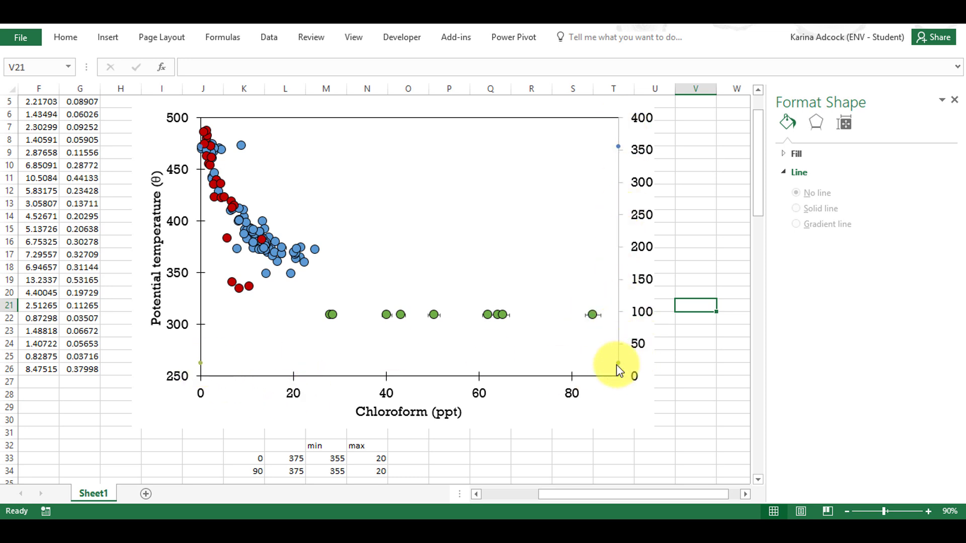
click(409, 135)
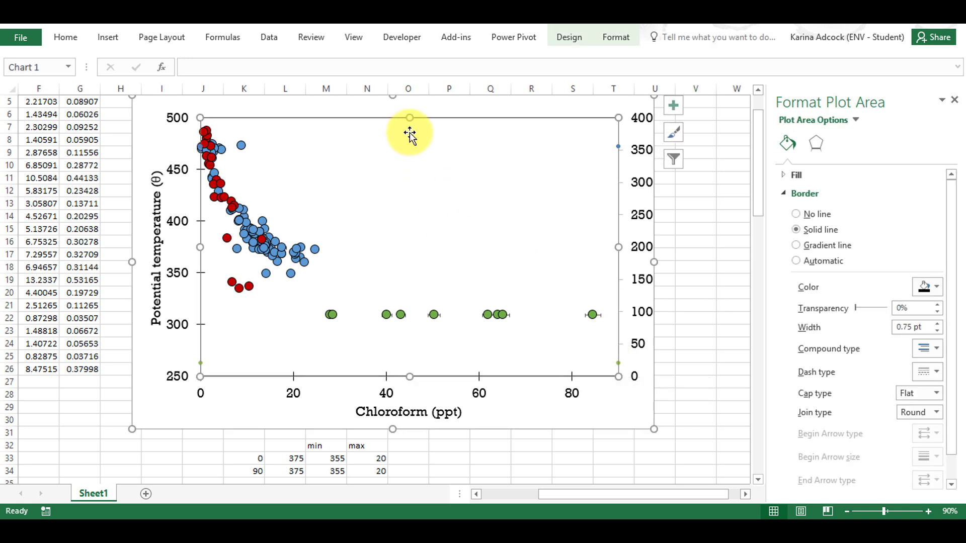
Change the min and max series to Stacked Column in the Combo chart type settings.
right_click(410, 134)
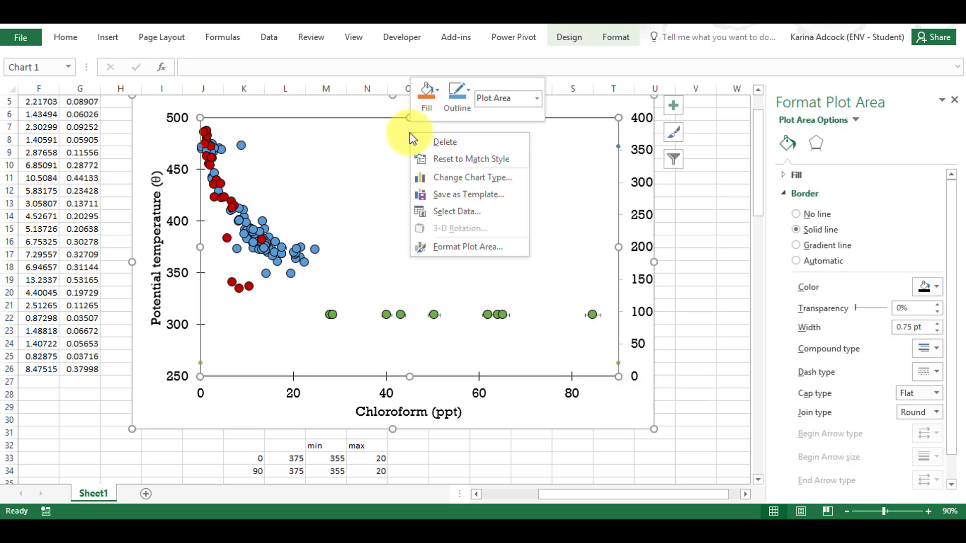
click(498, 179)
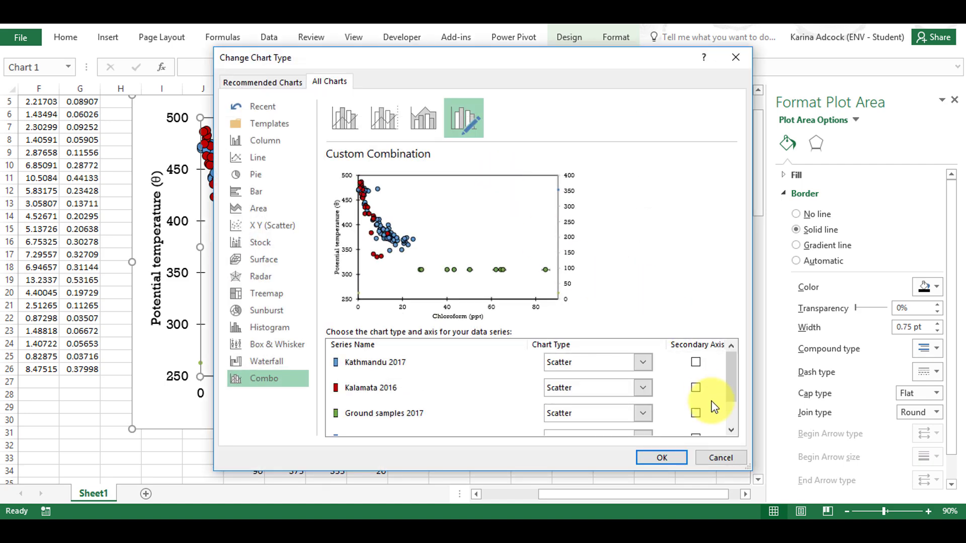
drag(731, 388, 731, 410)
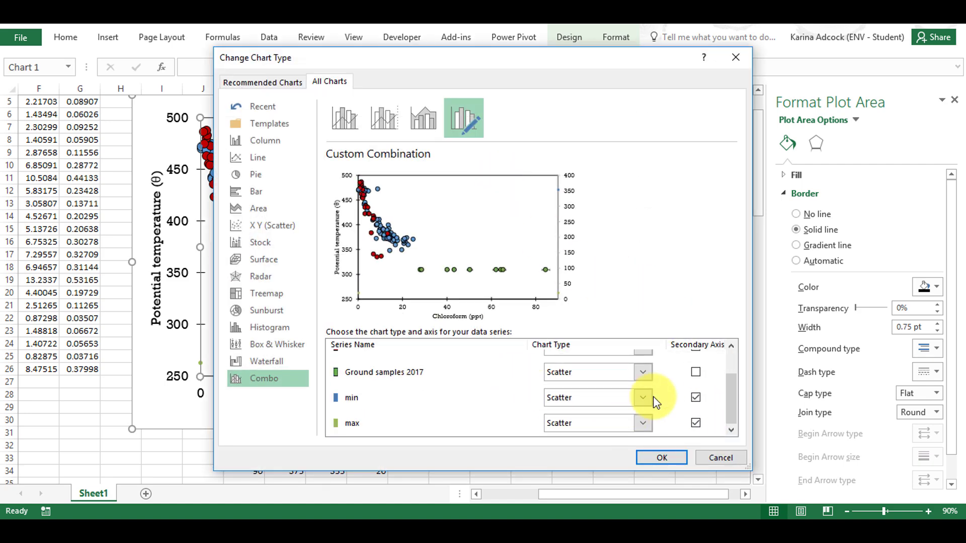
click(639, 399)
drag(705, 318, 705, 222)
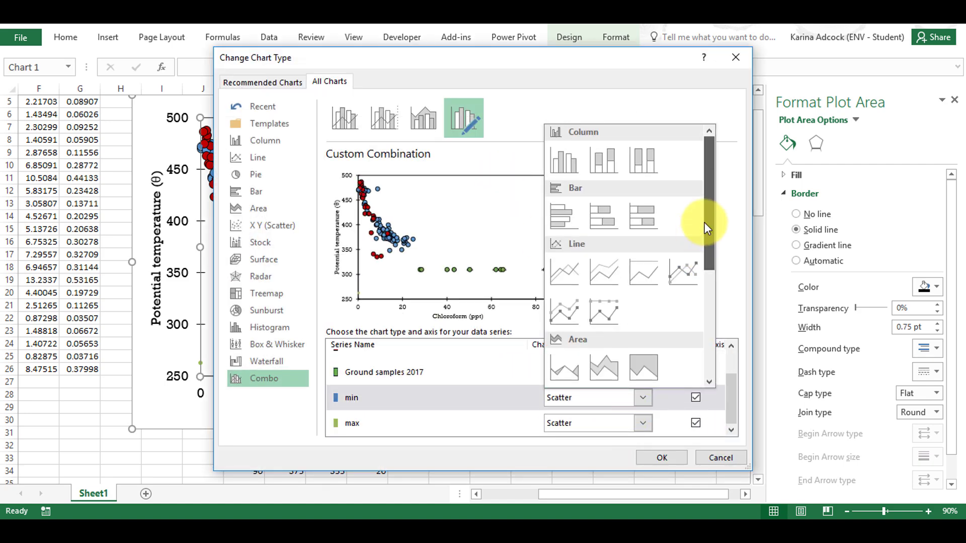
click(603, 160)
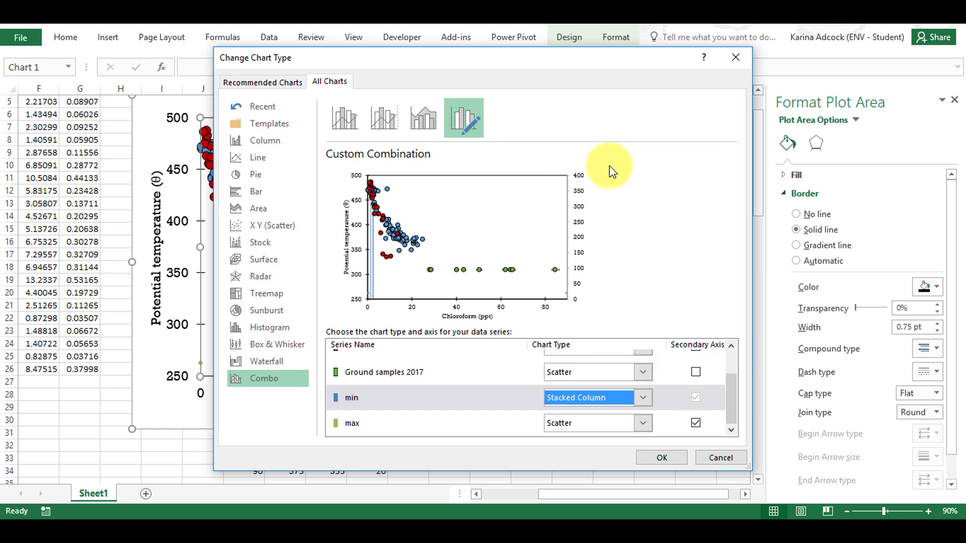
click(651, 427)
drag(707, 312, 703, 189)
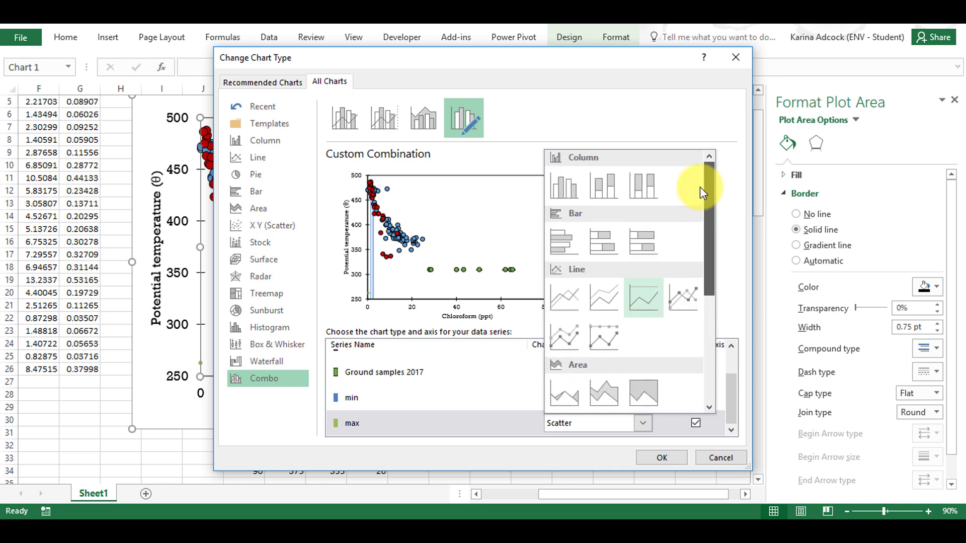
click(603, 189)
click(660, 459)
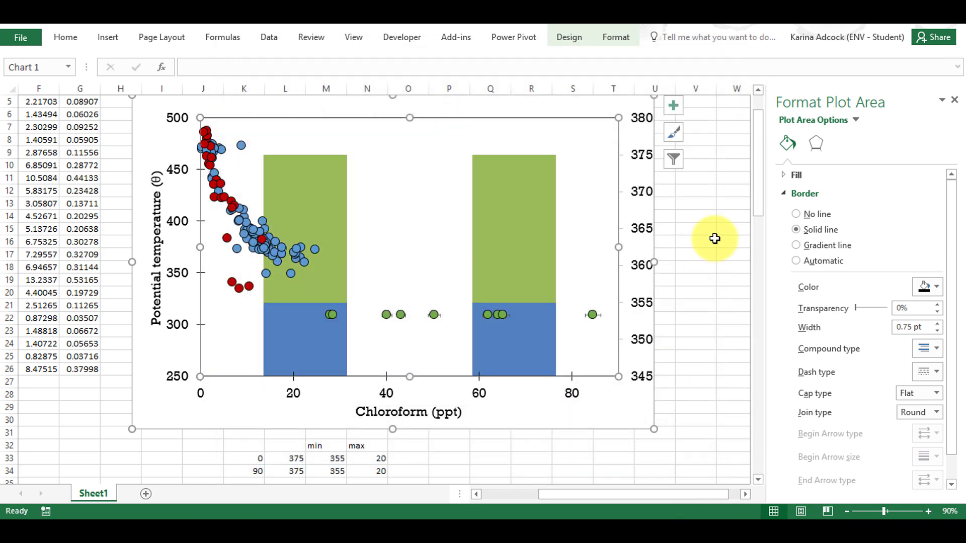
Set the secondary vertical axis Minimum bound to 250 and Maximum bound to 500.
click(714, 258)
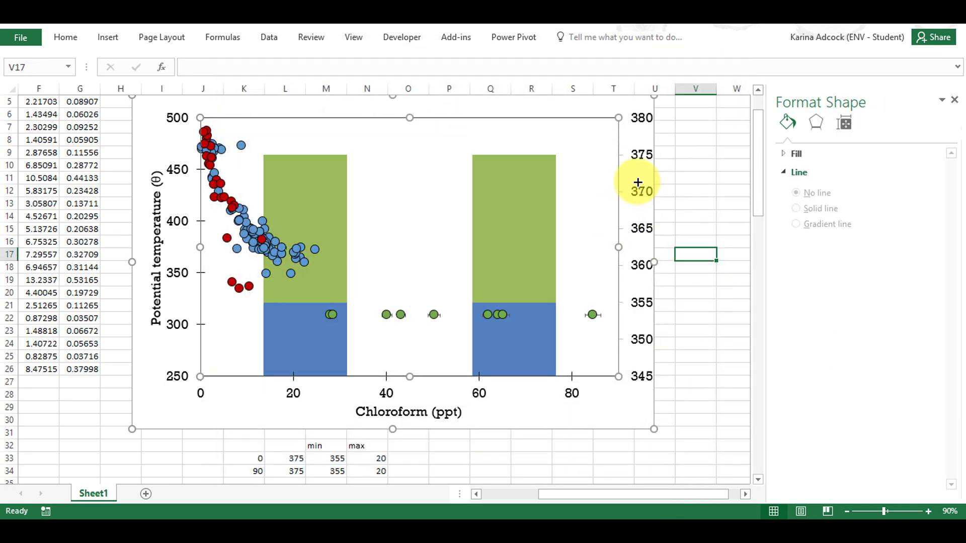
click(638, 197)
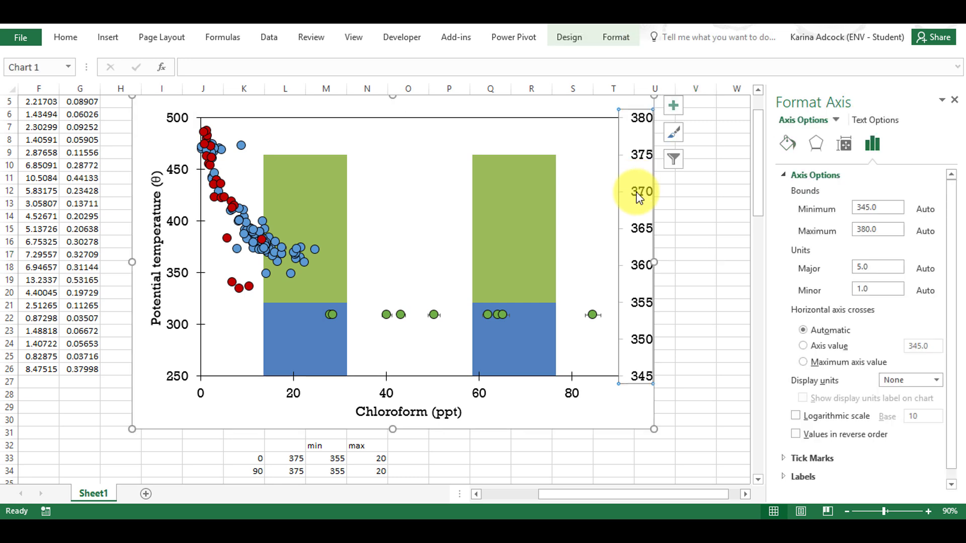
click(881, 207)
drag(852, 207, 883, 211)
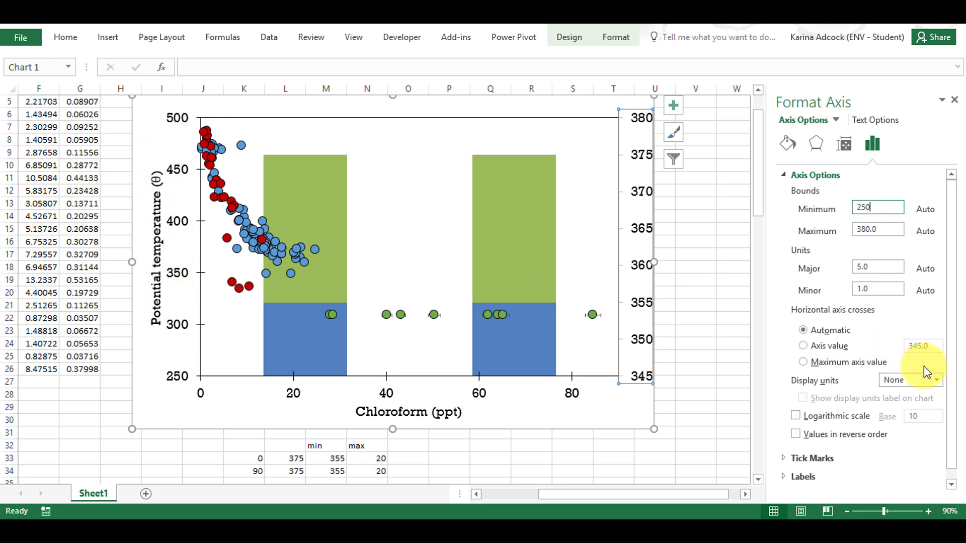
key(Return)
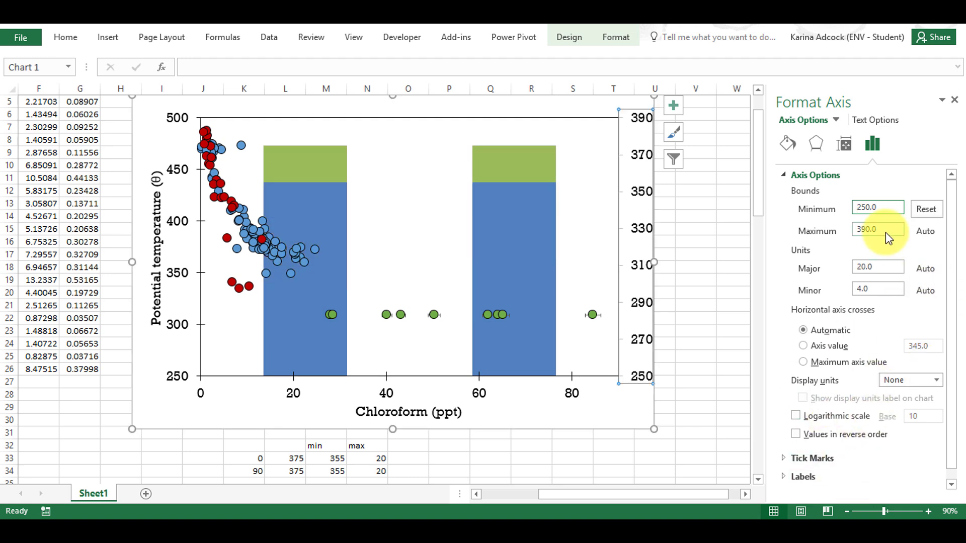
double_click(871, 232)
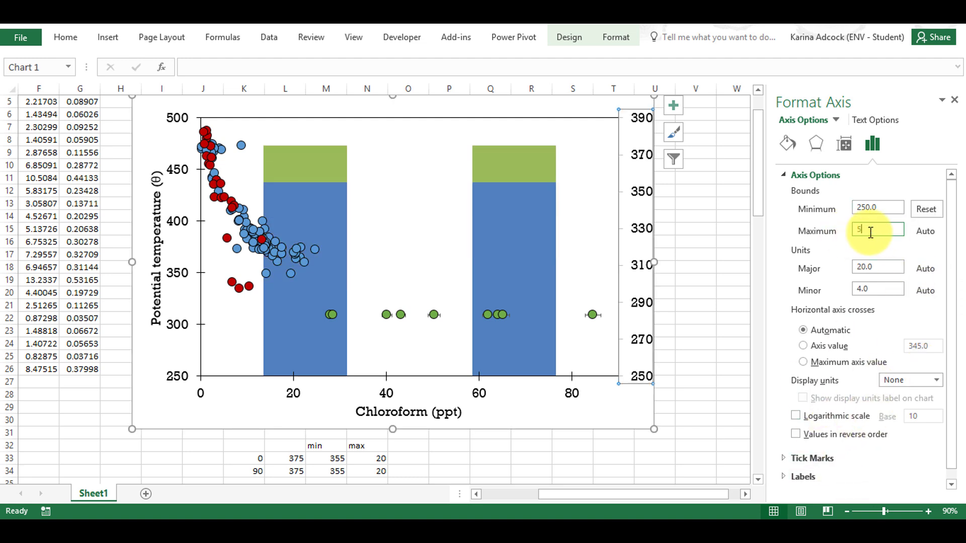
key(Return)
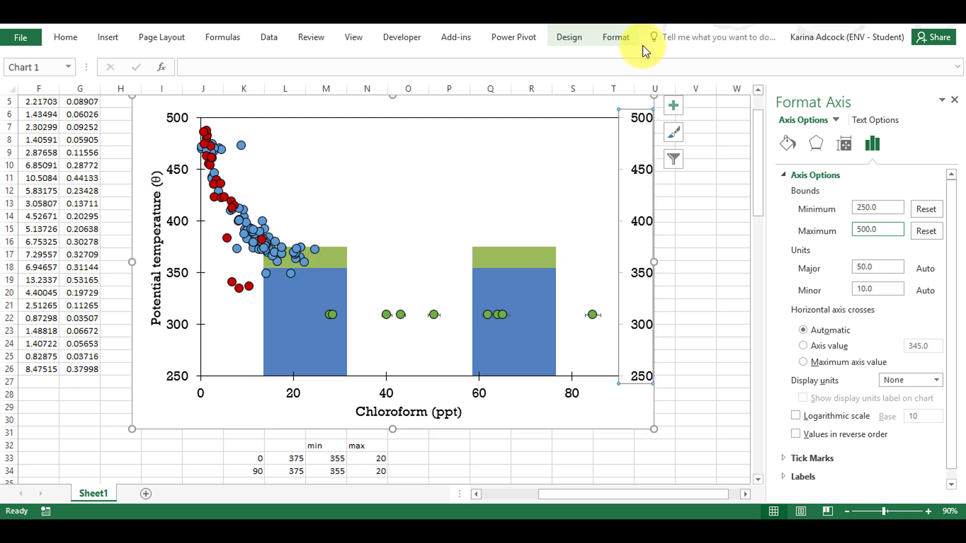
click(683, 241)
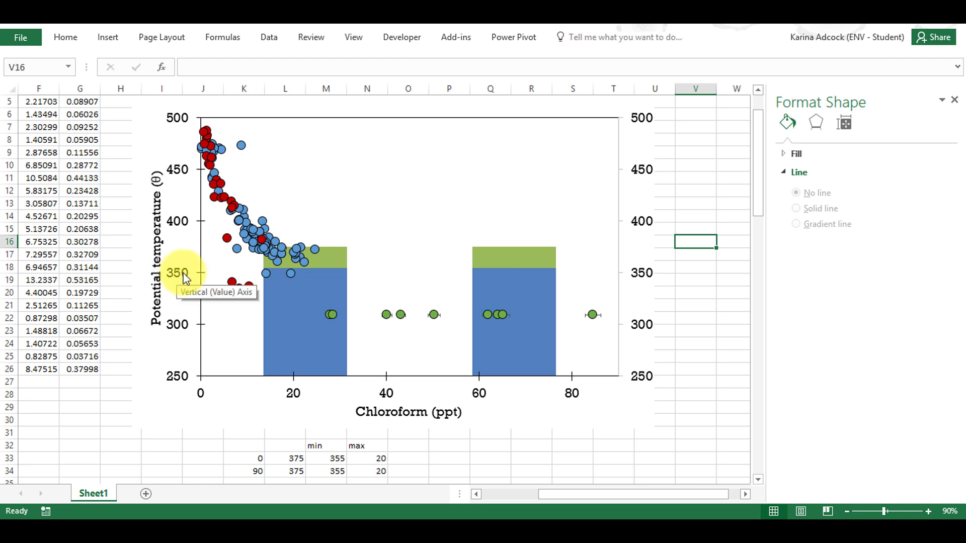
mouse_move(321, 260)
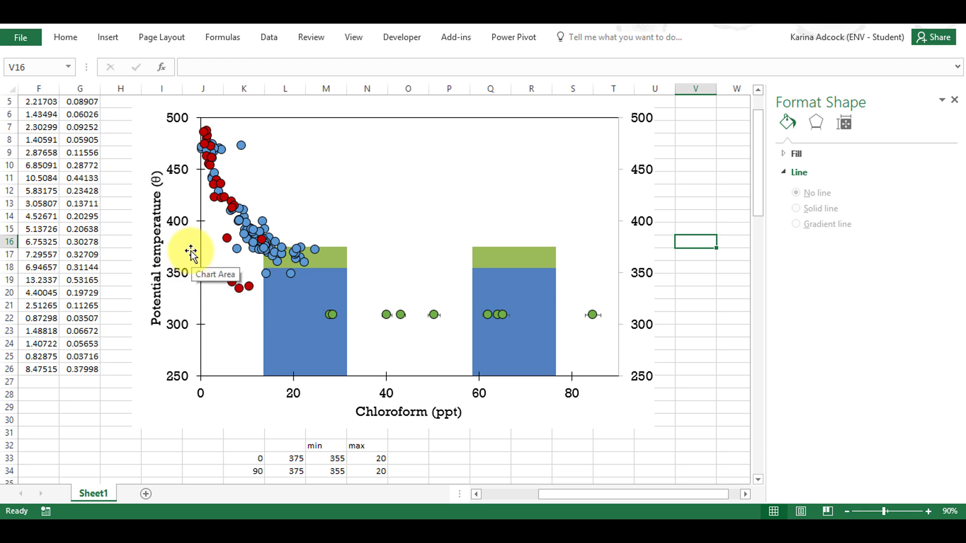
Give the blue min bars No fill so they disappear.
click(509, 297)
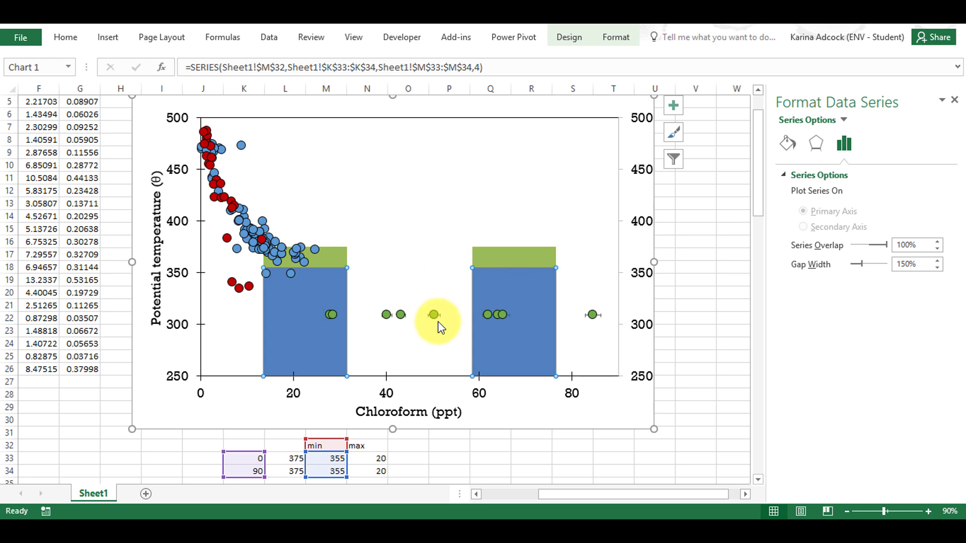
click(790, 146)
click(801, 179)
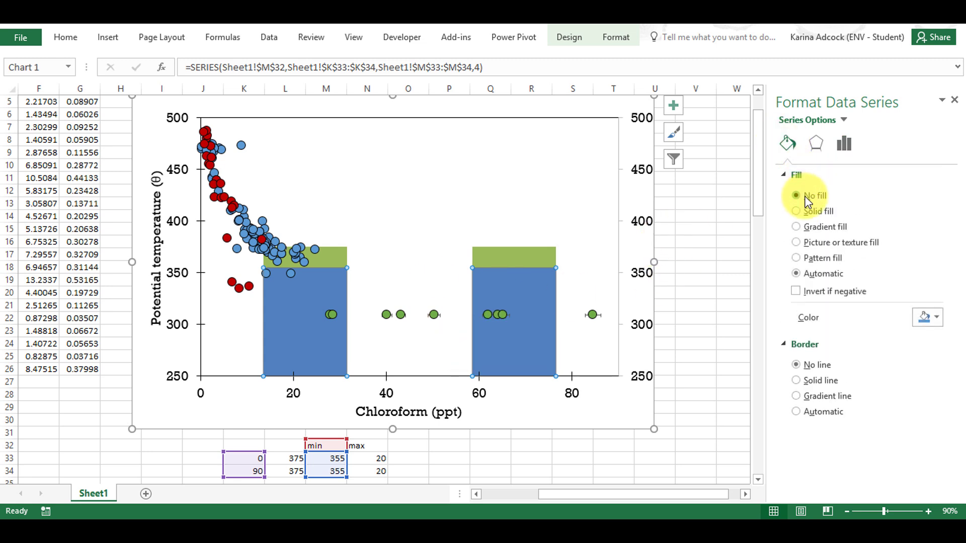
click(808, 200)
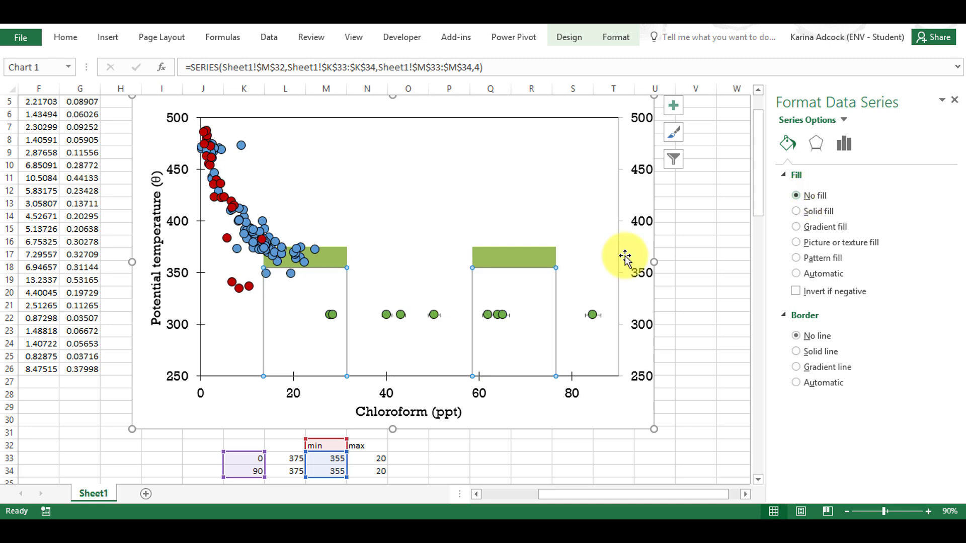
Fill the max bars solid grey and set Gap Width to 0% to form one band.
click(510, 254)
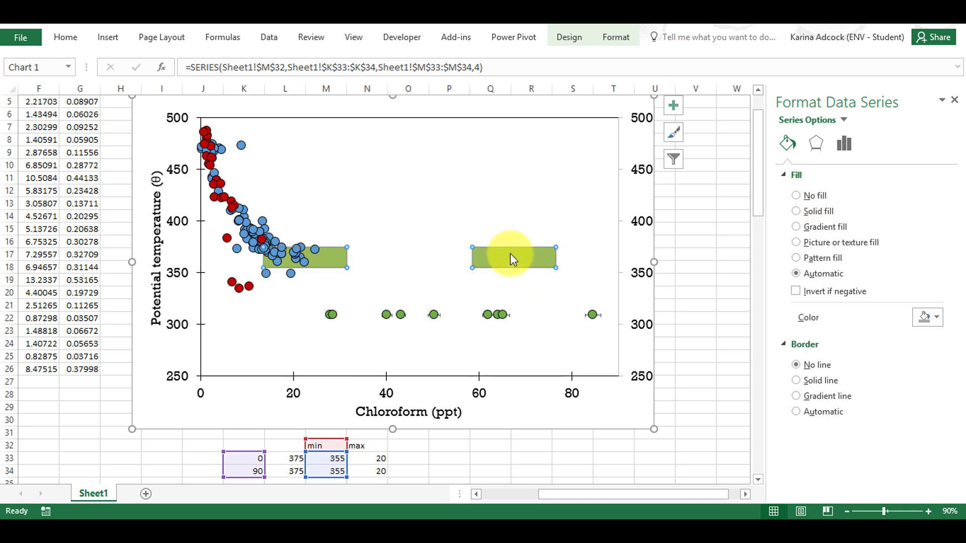
click(924, 315)
click(922, 351)
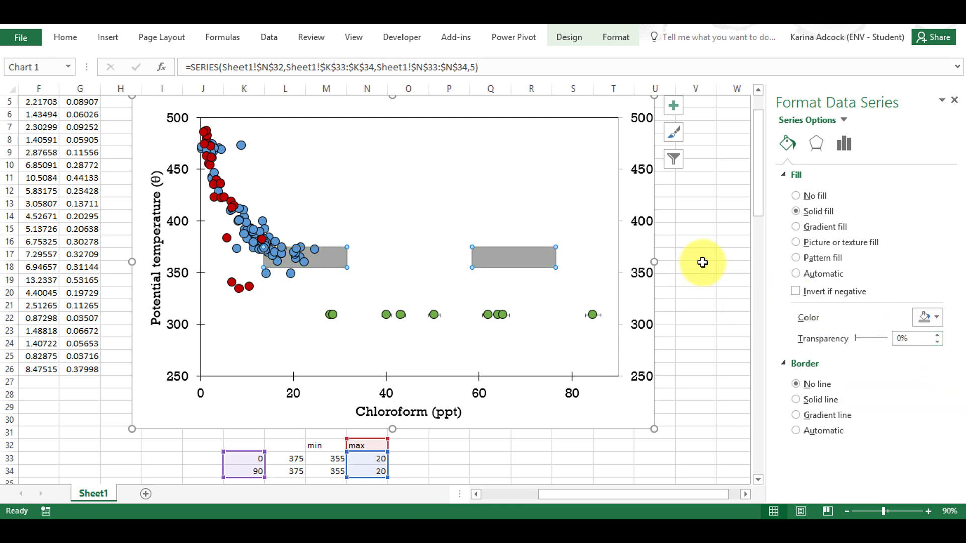
click(844, 145)
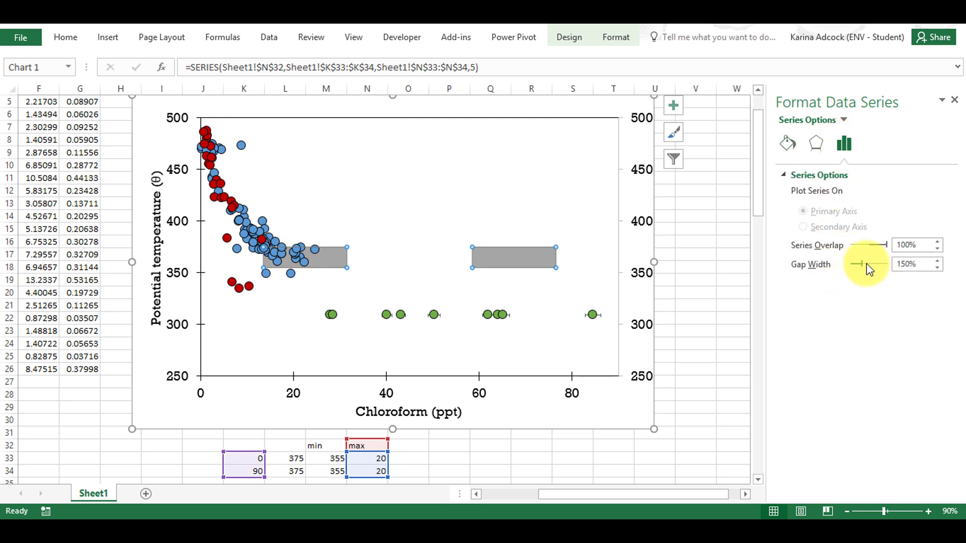
drag(845, 264, 826, 264)
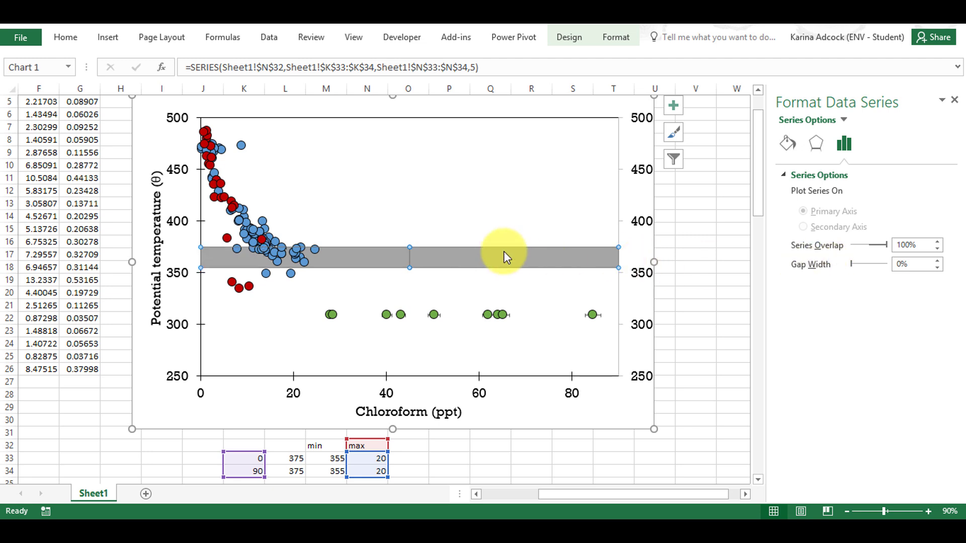
click(686, 228)
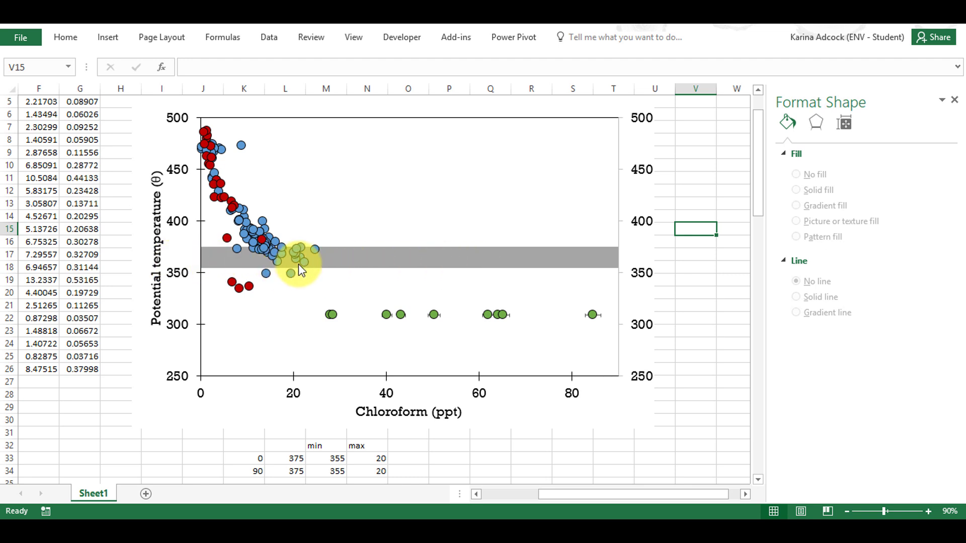
Set the secondary axis Major tick marks and Label Position to None.
click(648, 225)
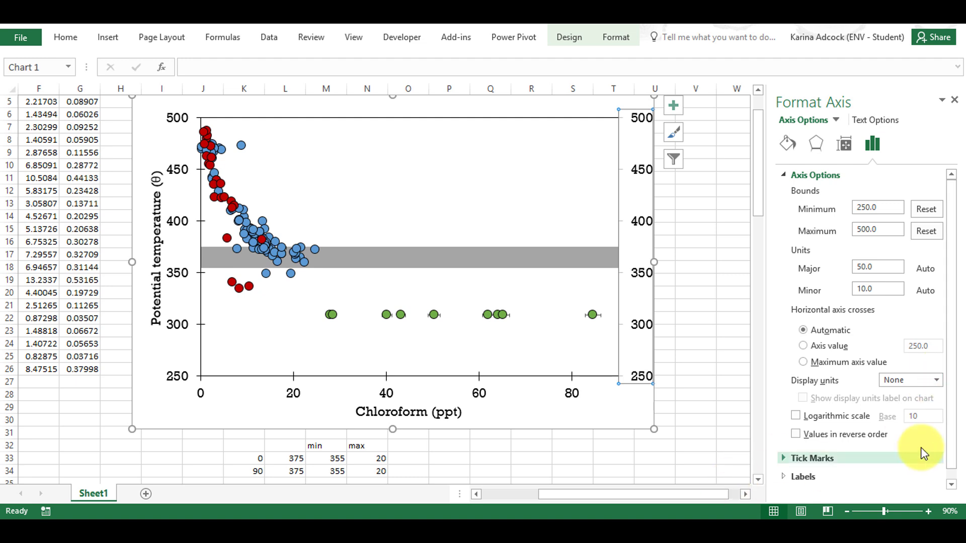
scroll(953, 462, down, 1)
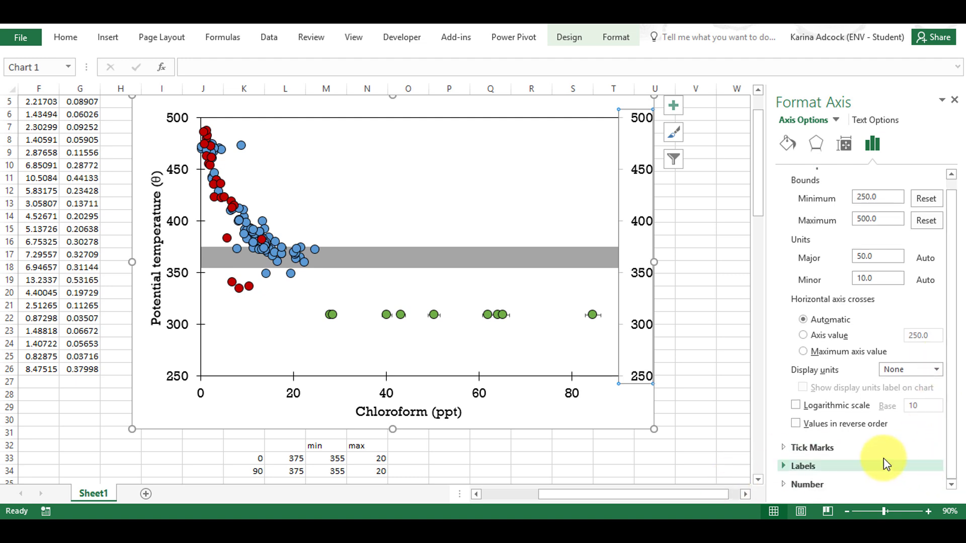
click(778, 448)
click(915, 466)
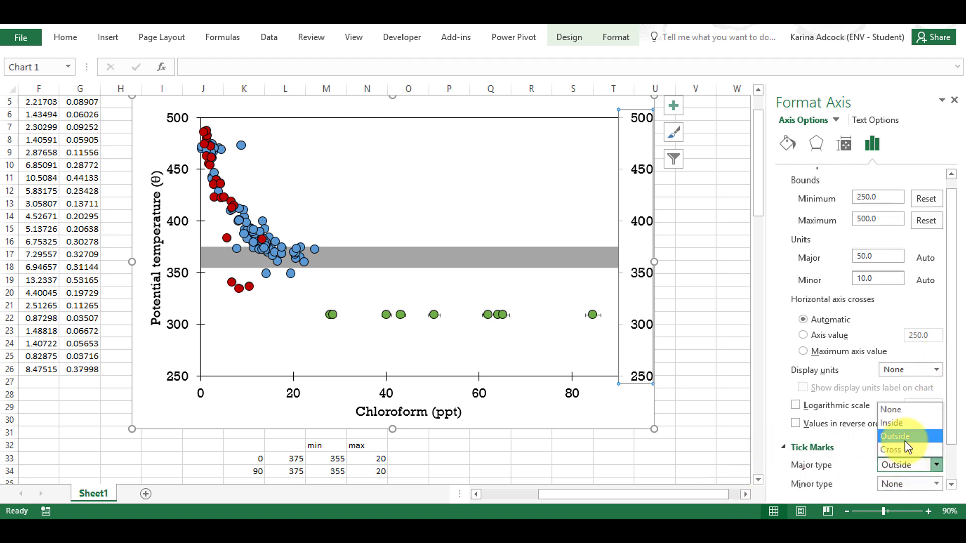
click(904, 412)
scroll(941, 460, down, 4)
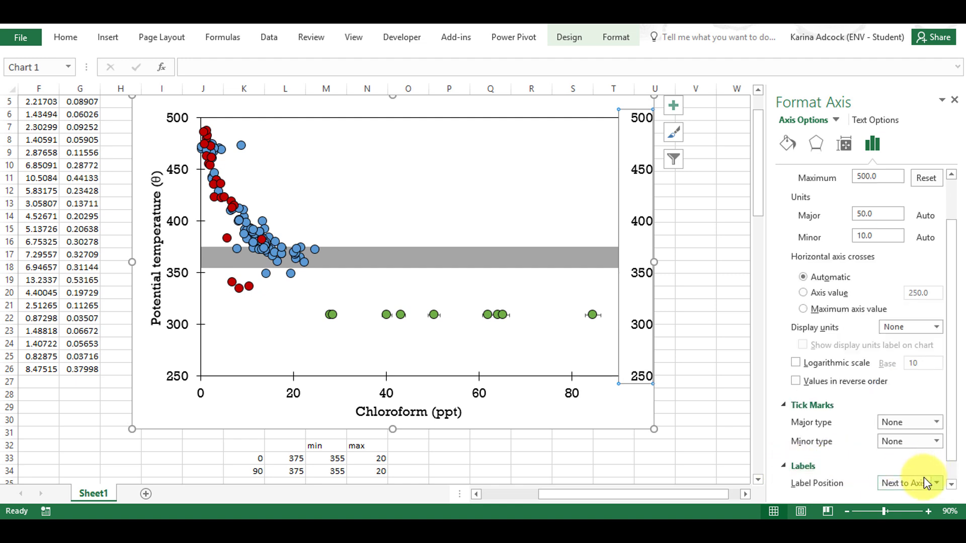
click(924, 478)
click(910, 466)
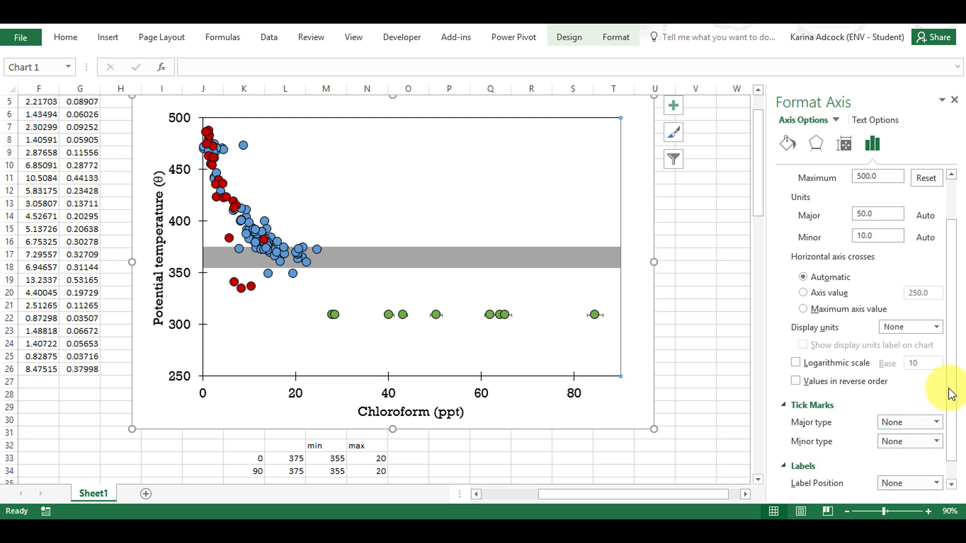
scroll(880, 302, up, 5)
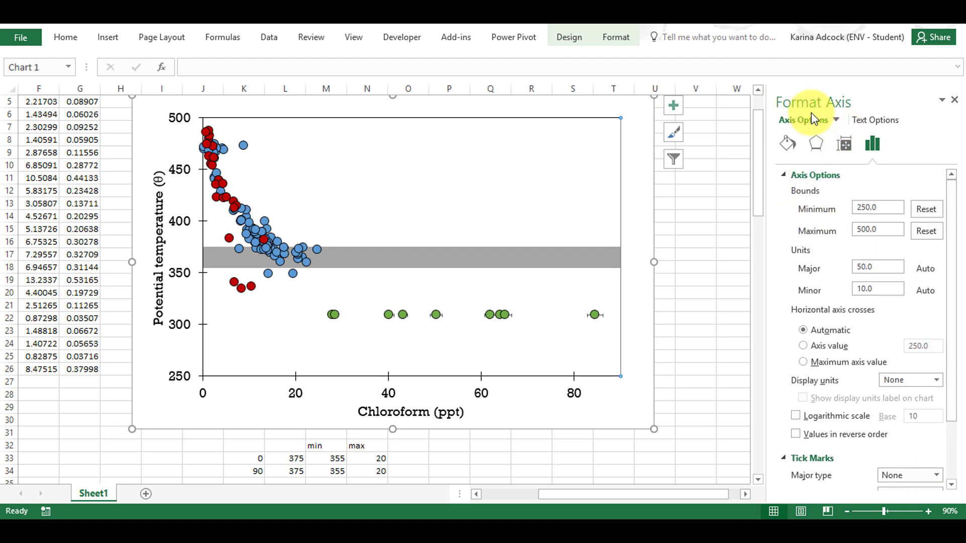
Change the right-hand axis line colour.
click(787, 144)
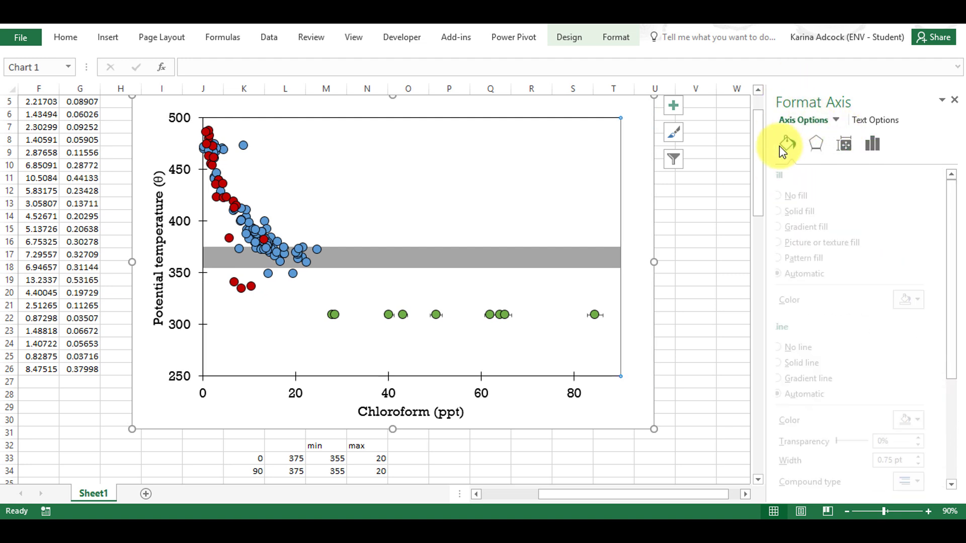
click(934, 420)
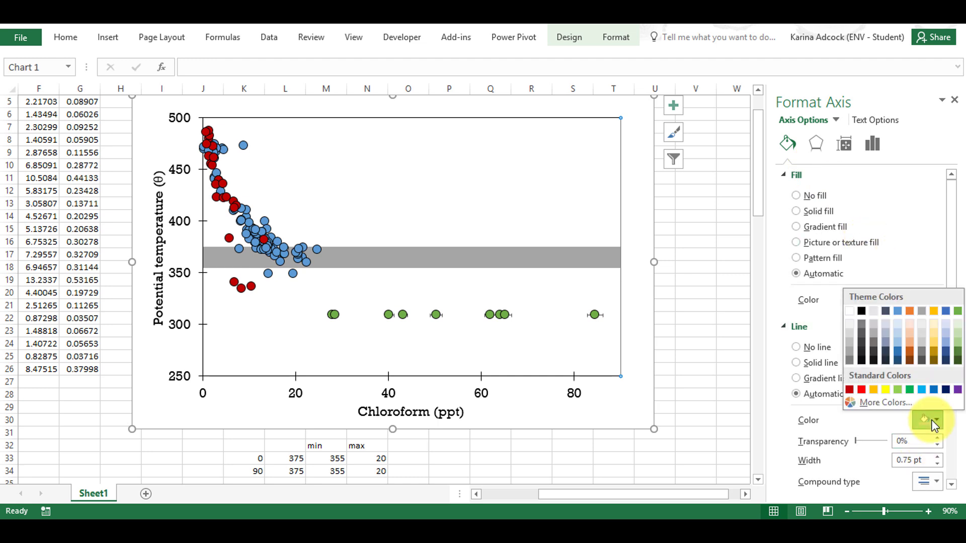
click(861, 313)
click(701, 202)
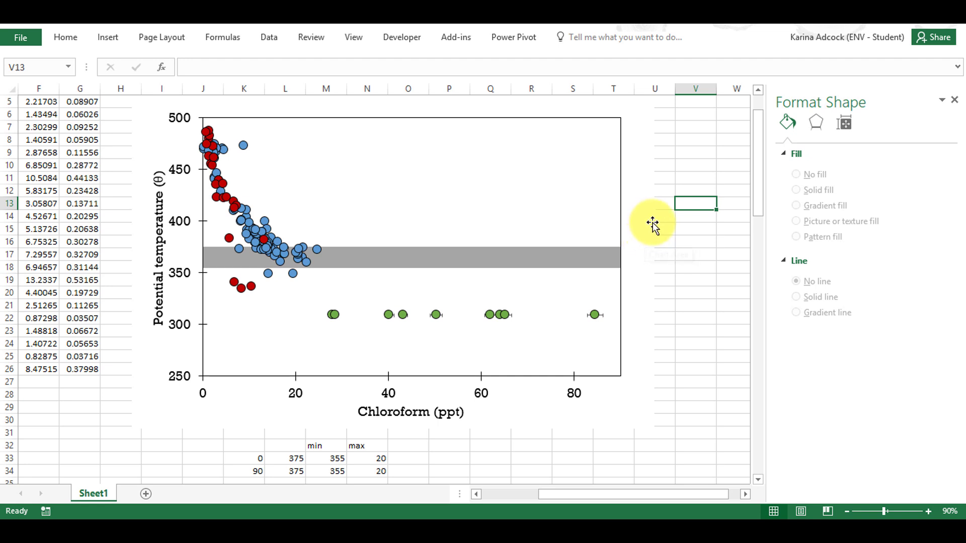
Copy the 4.2 and 9.4 values from L36:M36 into L37:M37.
scroll(172, 205, down, 2)
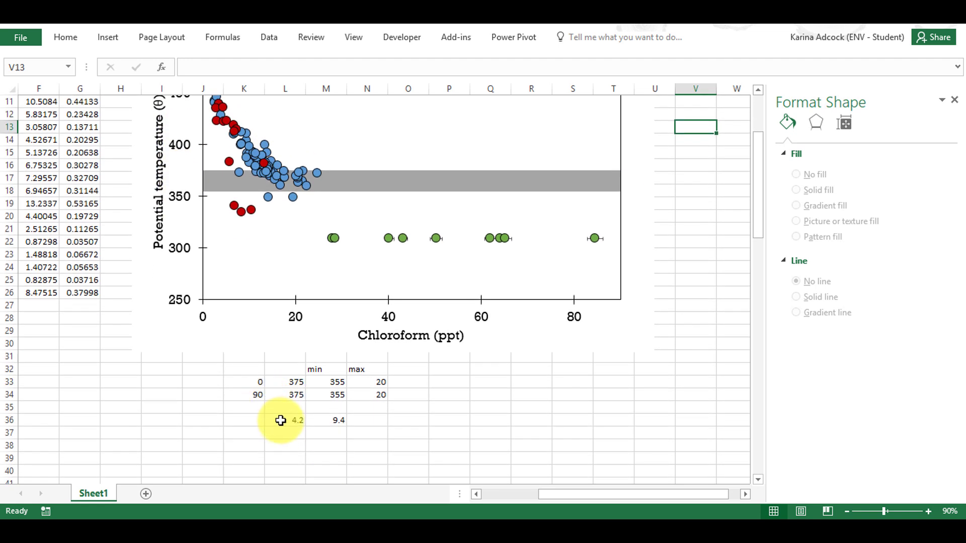
drag(281, 421, 318, 417)
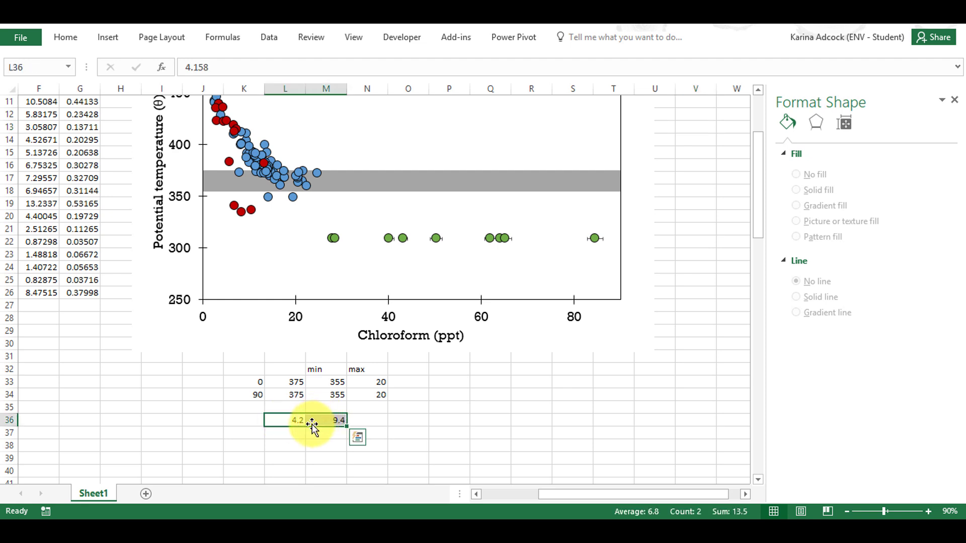
key(ctrl+c)
click(291, 433)
key(ctrl+v)
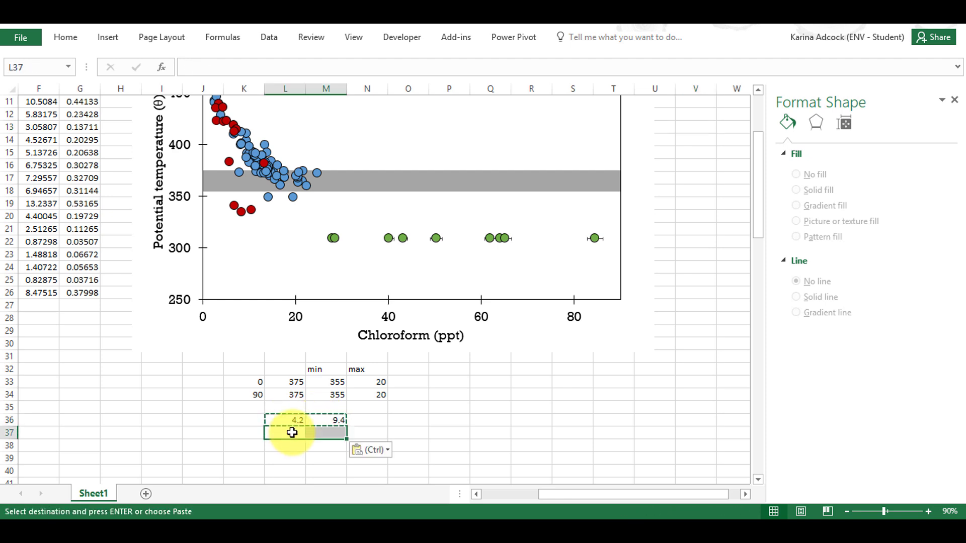
click(240, 420)
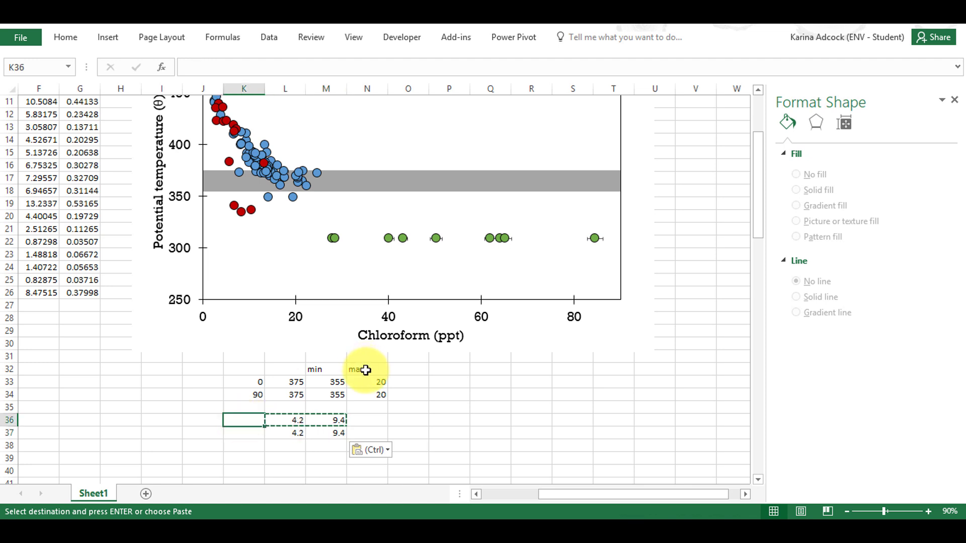
key(Escape)
Enter 250 in K36 and 500 in K37.
scroll(360, 369, up, 2)
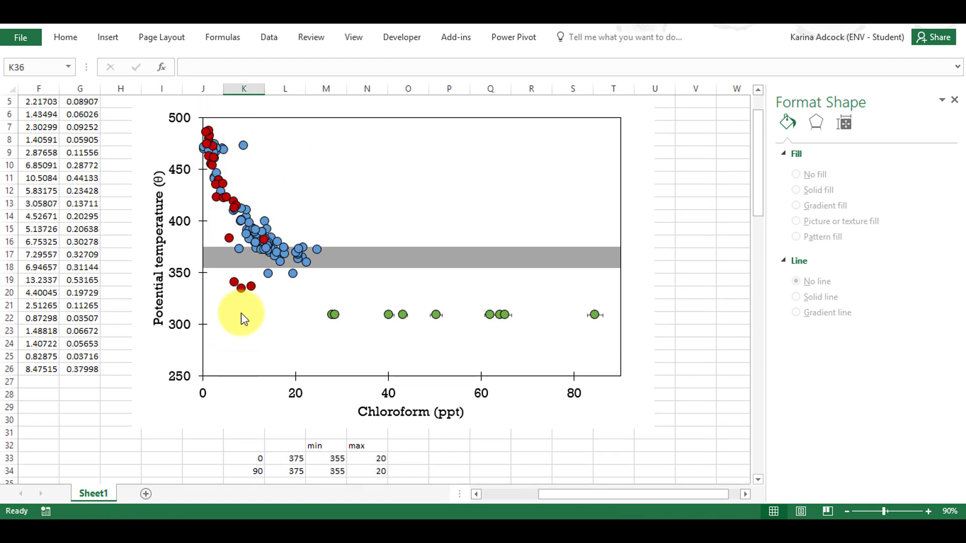
scroll(241, 322, down, 2)
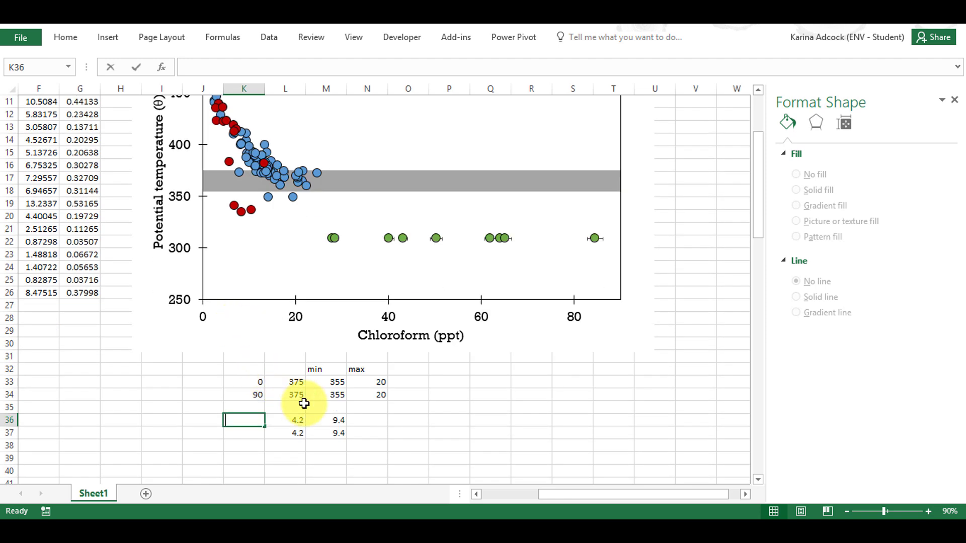
key(Return)
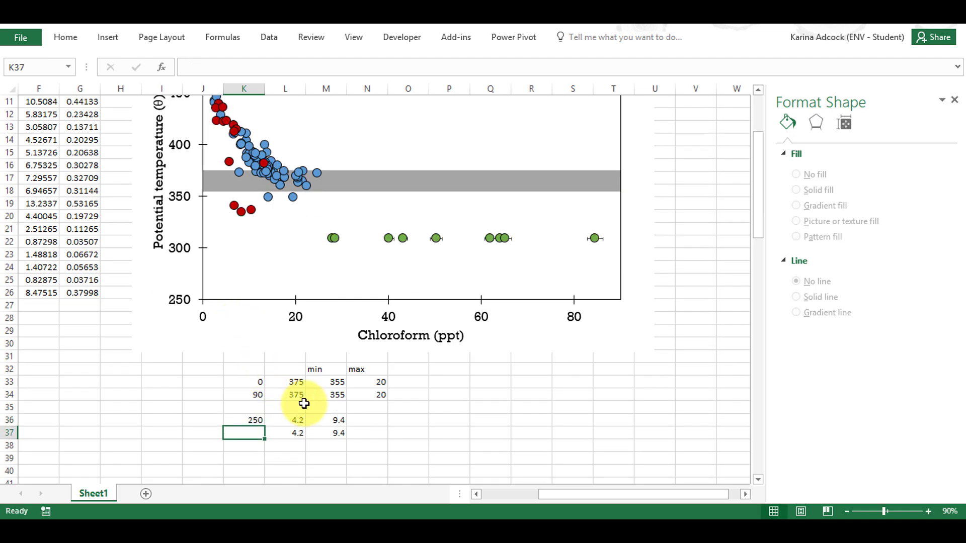
text(500)
key(Return)
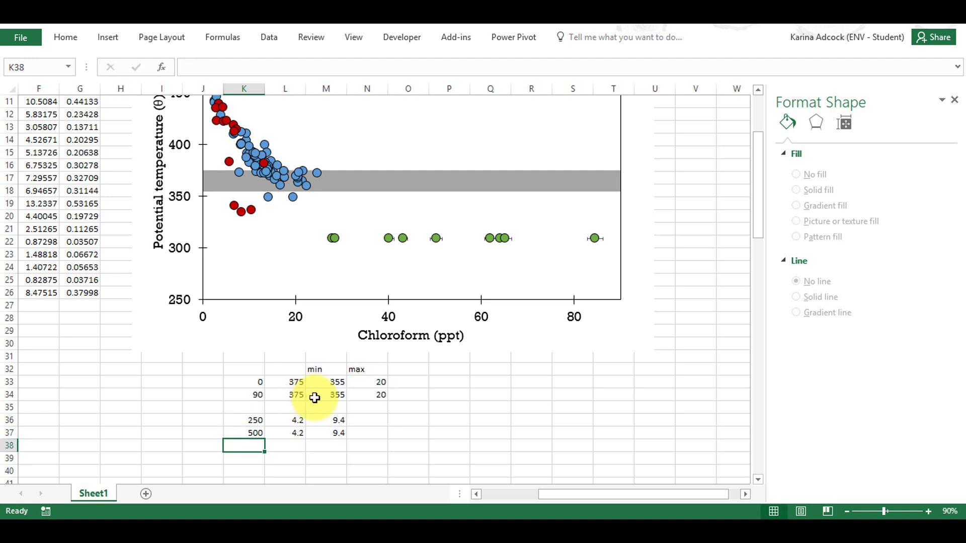
Enter =AVERAGE(L36:M36) in N36, giving 6.8, and fill it down to N37.
click(383, 422)
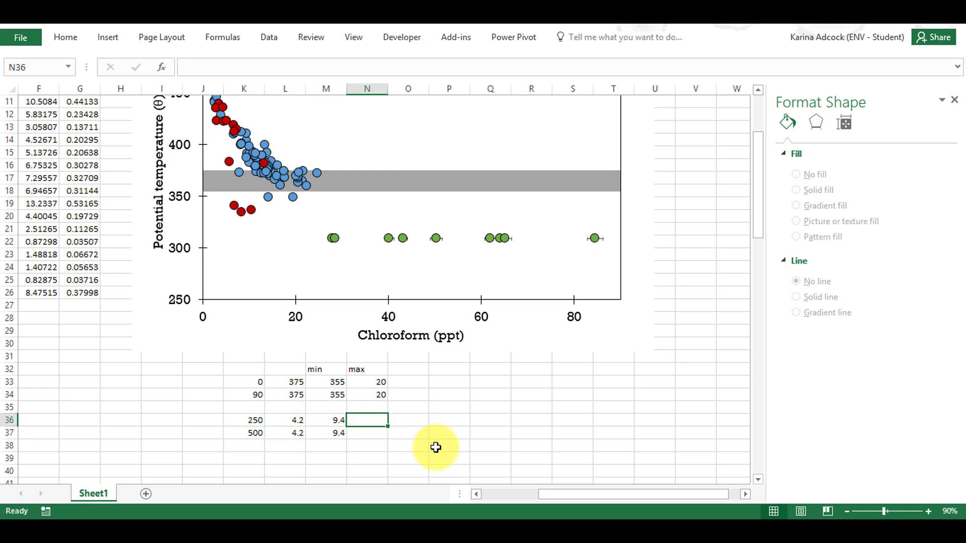
text(=average)
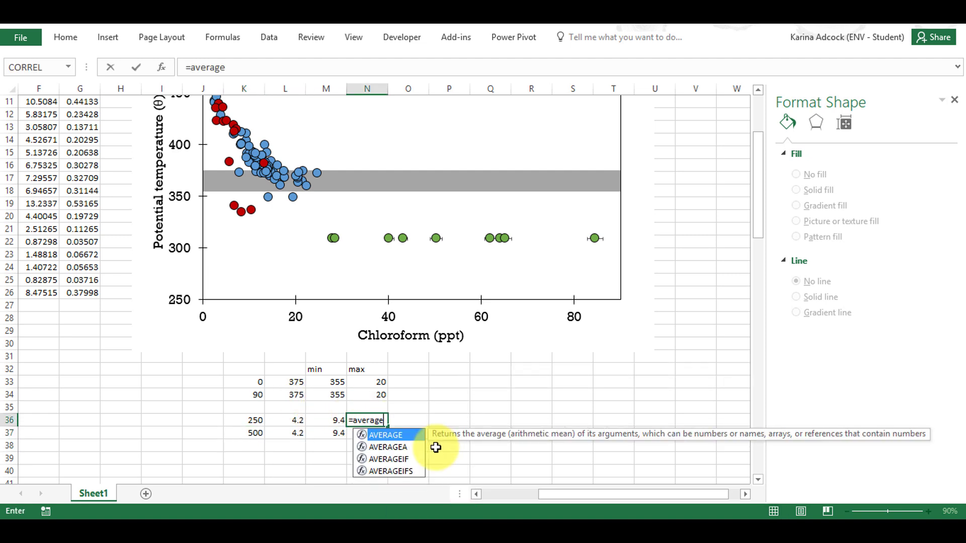
double_click(401, 436)
drag(287, 423, 329, 422)
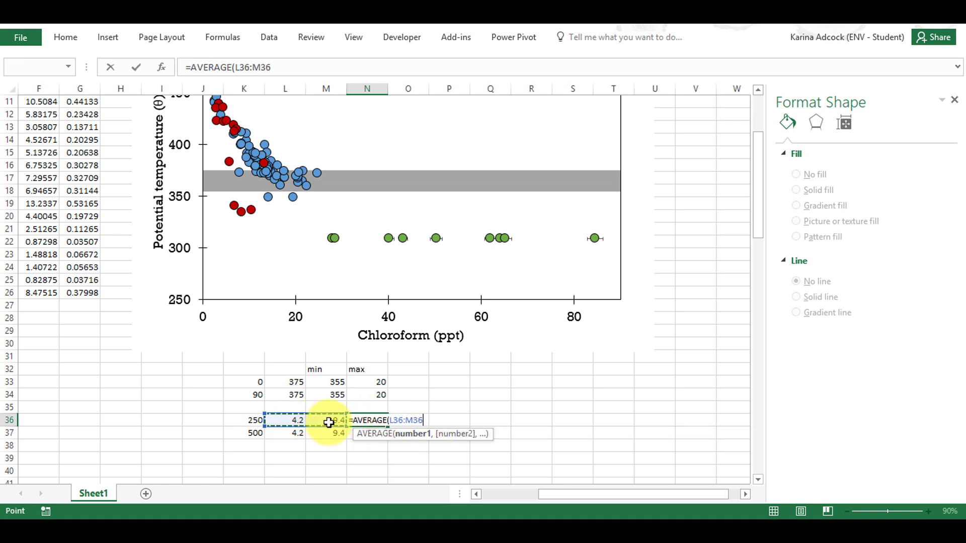
key(Return)
click(375, 422)
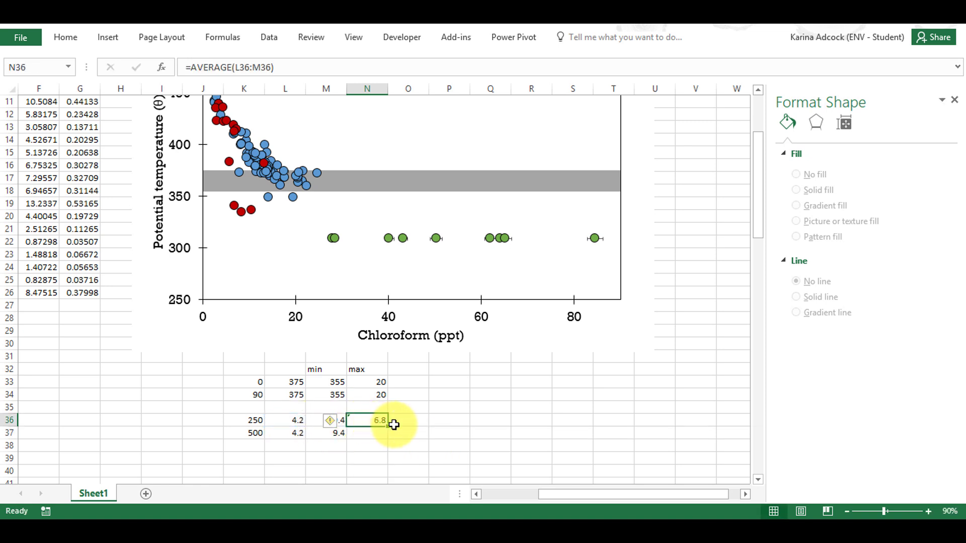
drag(391, 425, 386, 434)
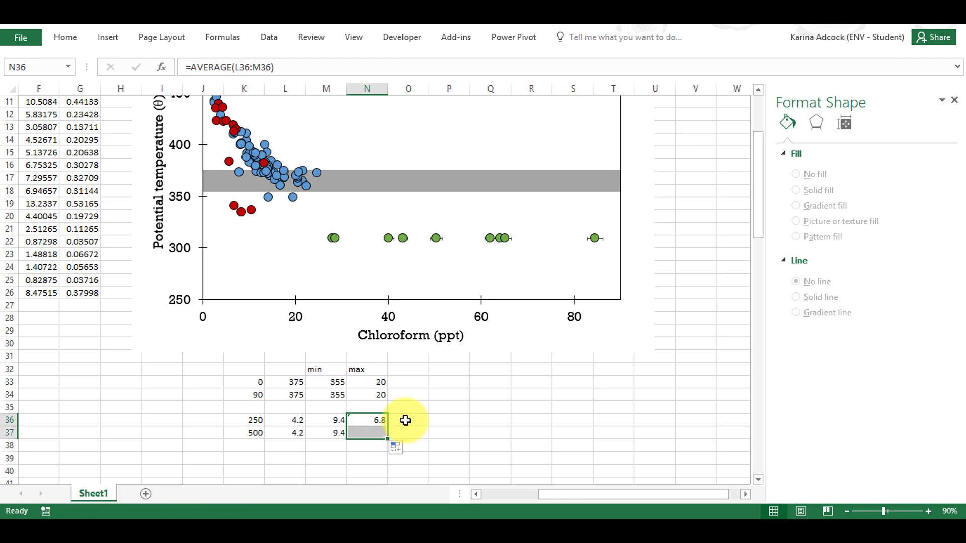
click(403, 420)
Label L35 min2, M35 max2 and N35 average.
click(304, 409)
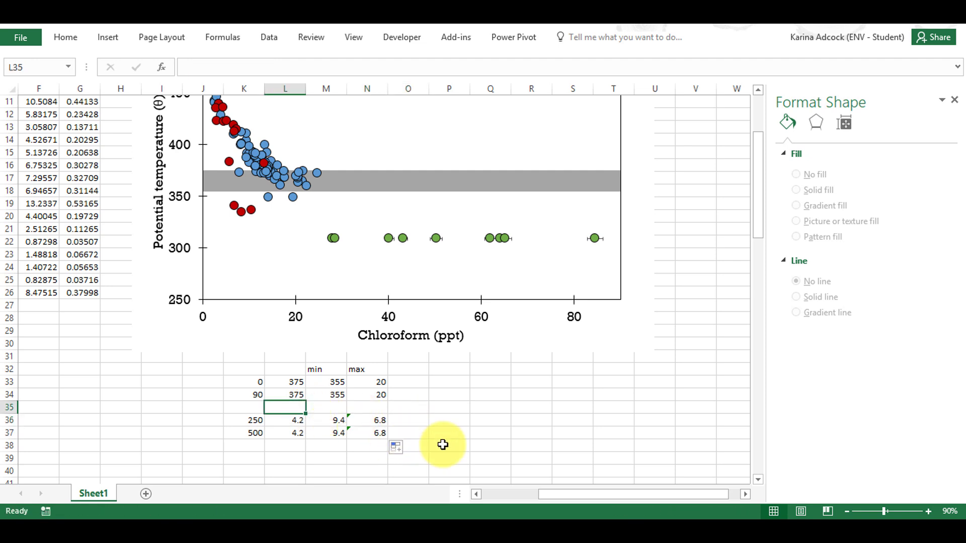
text(min2)
key(Tab)
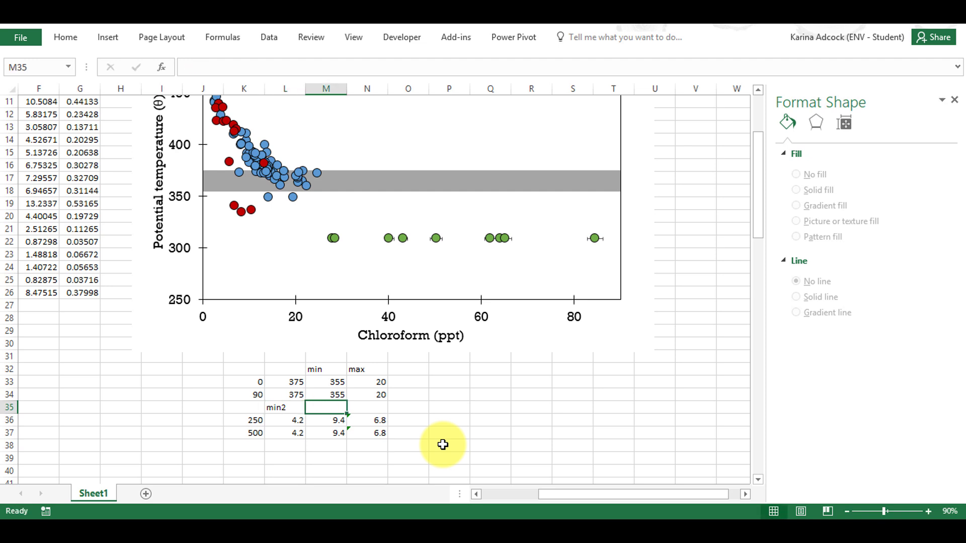
text(max2)
key(Tab)
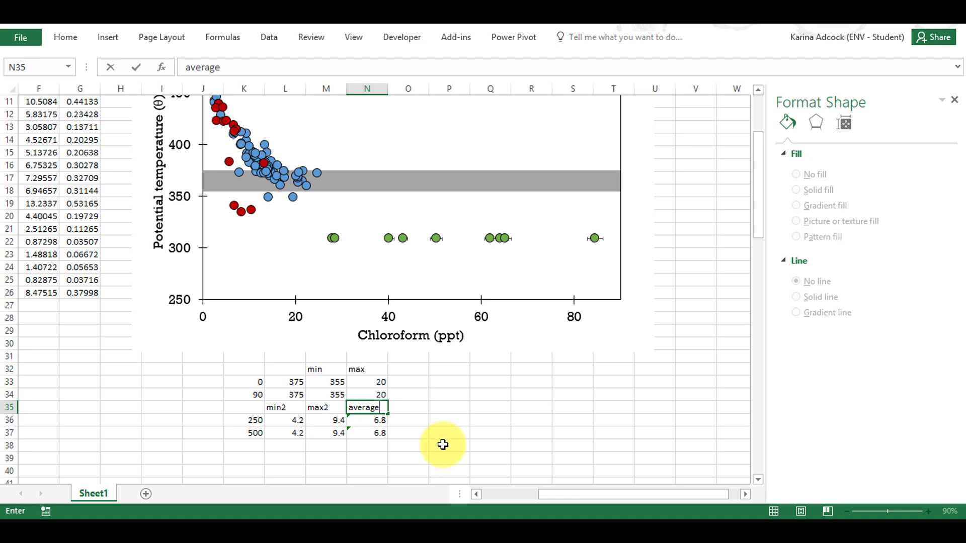
key(Return)
Select the chart's plot area and bring up its shortcut menu.
scroll(438, 357, up, 1)
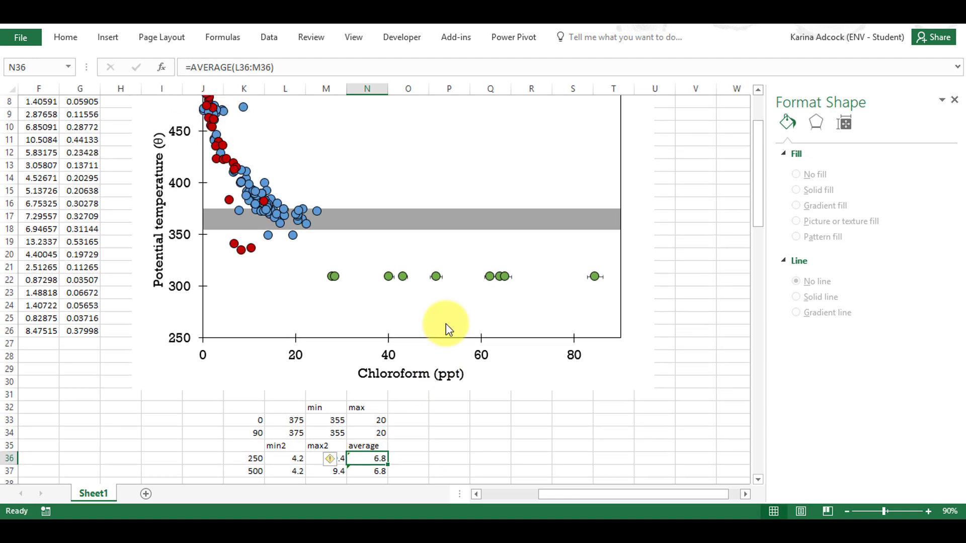
scroll(352, 192, up, 1)
click(380, 194)
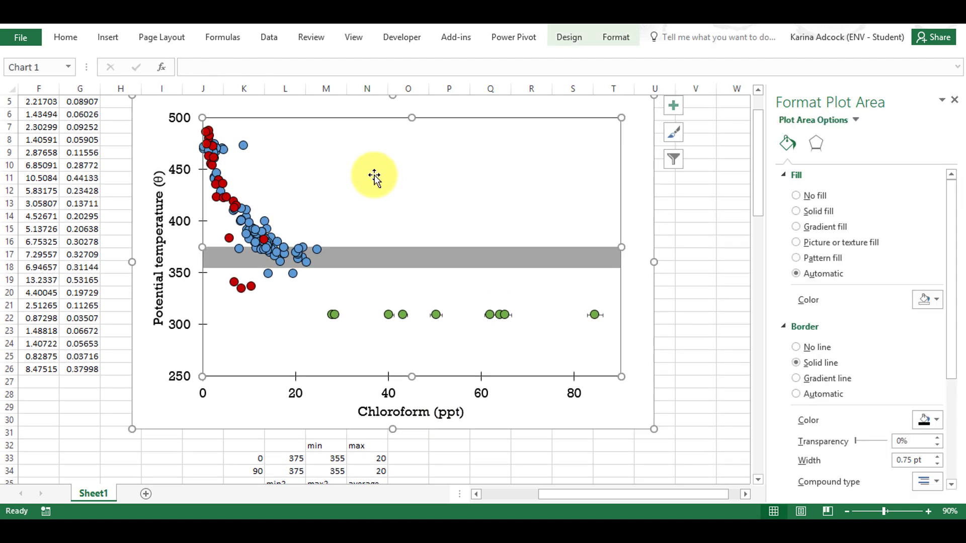
right_click(375, 176)
Add a new chart series named from cell L35 (min2) in Select Data.
click(469, 258)
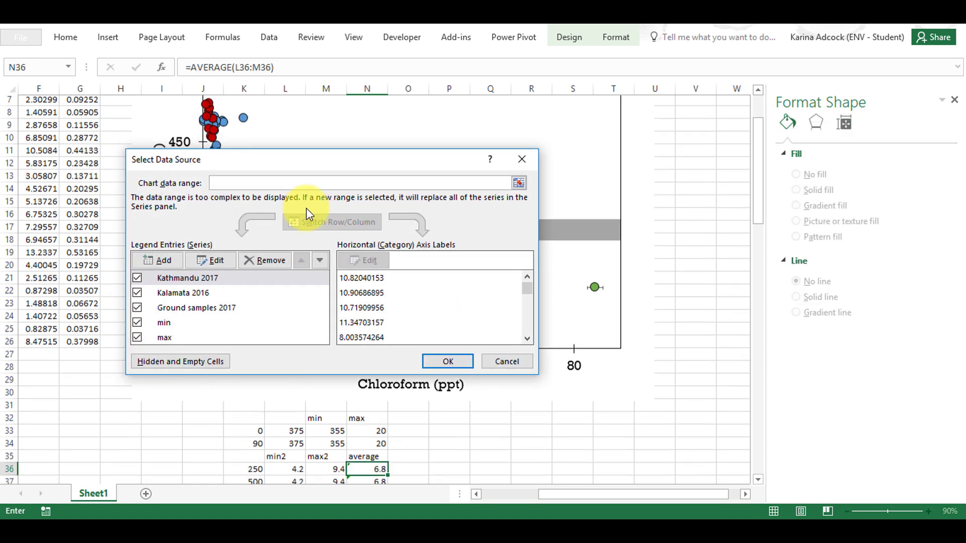
scroll(241, 246, down, 1)
click(154, 260)
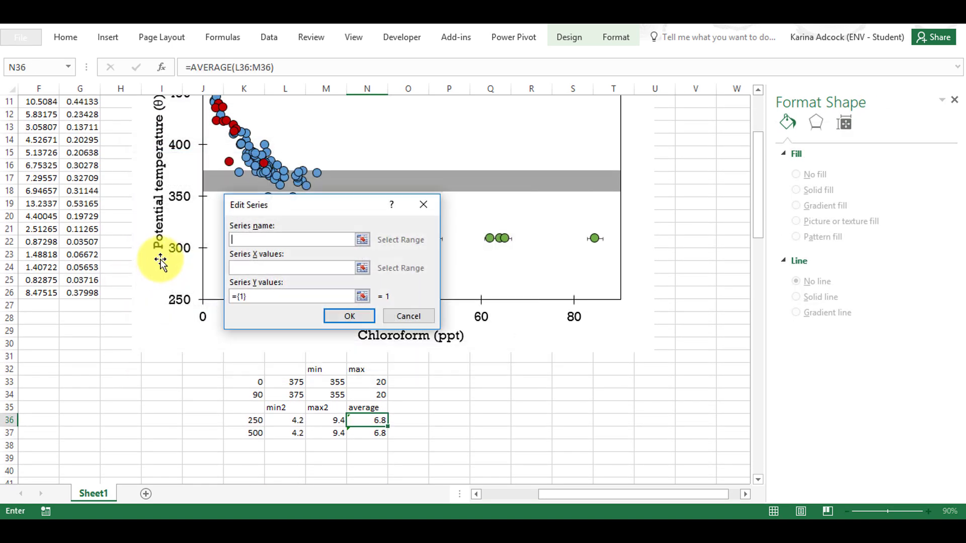
click(285, 401)
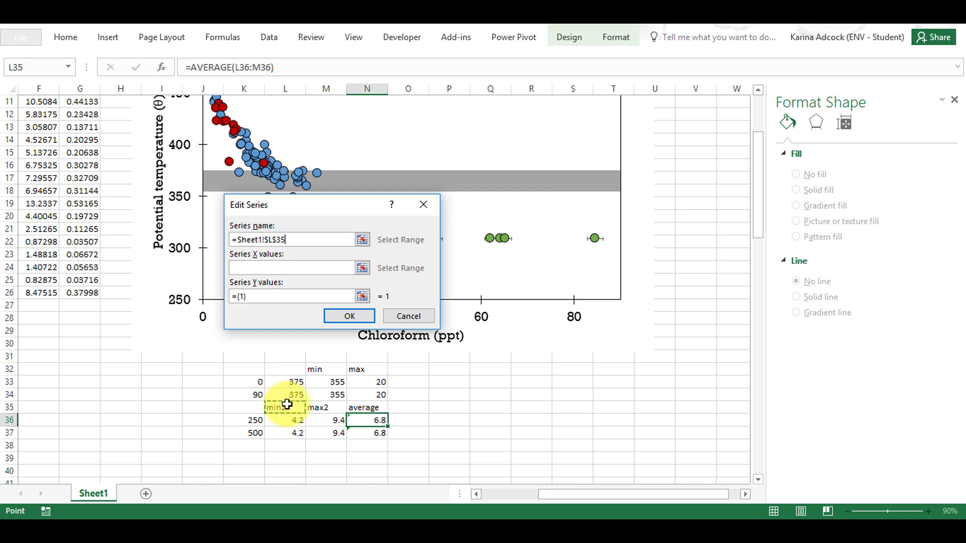
Set the min2 series X values to L36:L37 and Y values to K36:K37, then confirm.
click(363, 269)
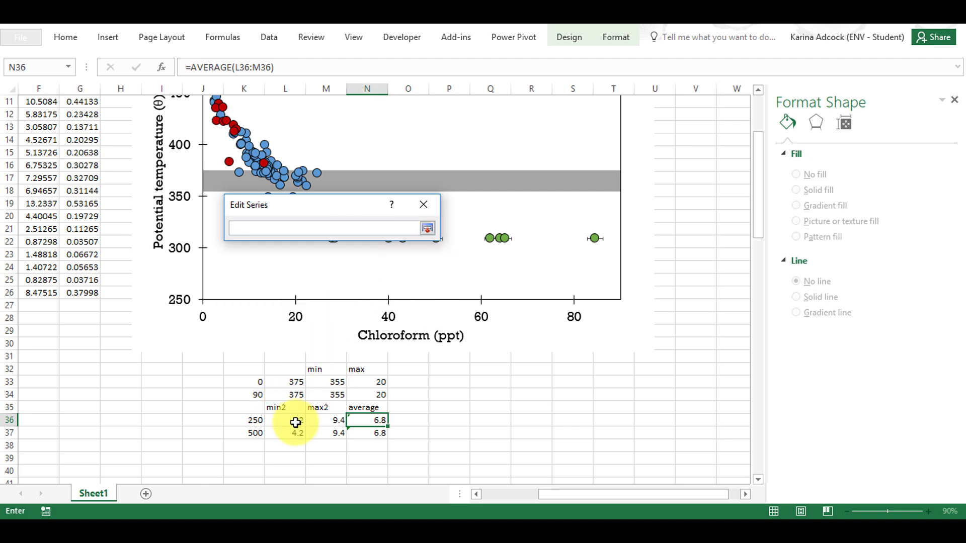
drag(254, 422, 247, 433)
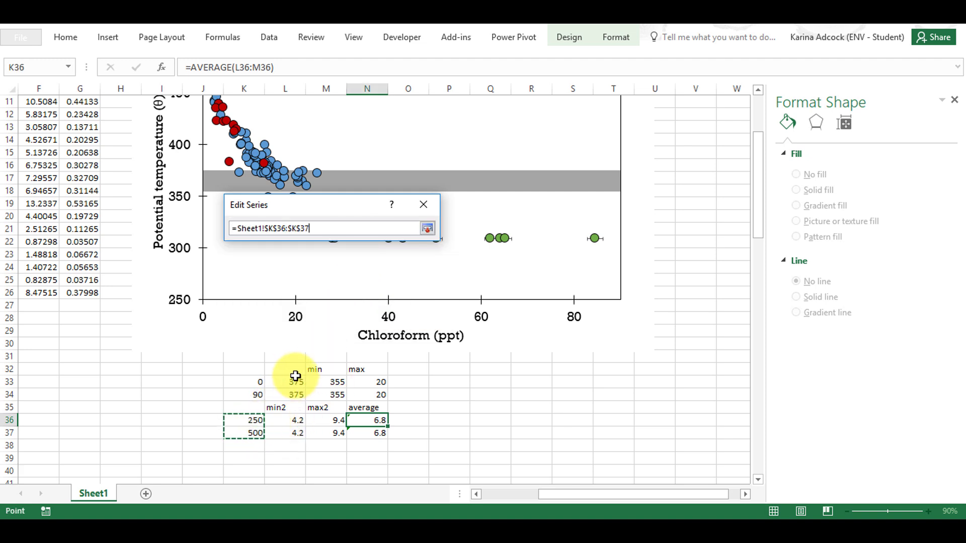
scroll(339, 360, up, 1)
key(BackSpace)
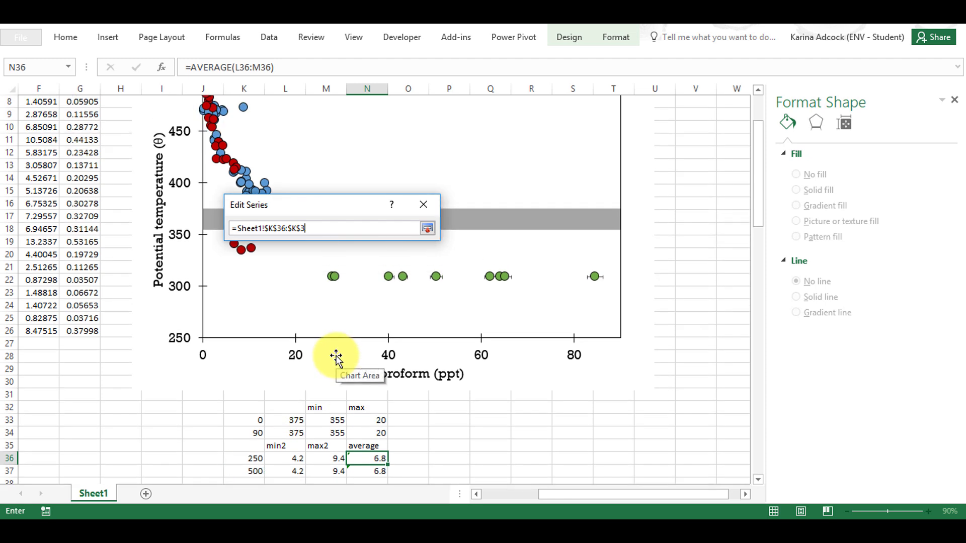
scroll(336, 358, down, 1)
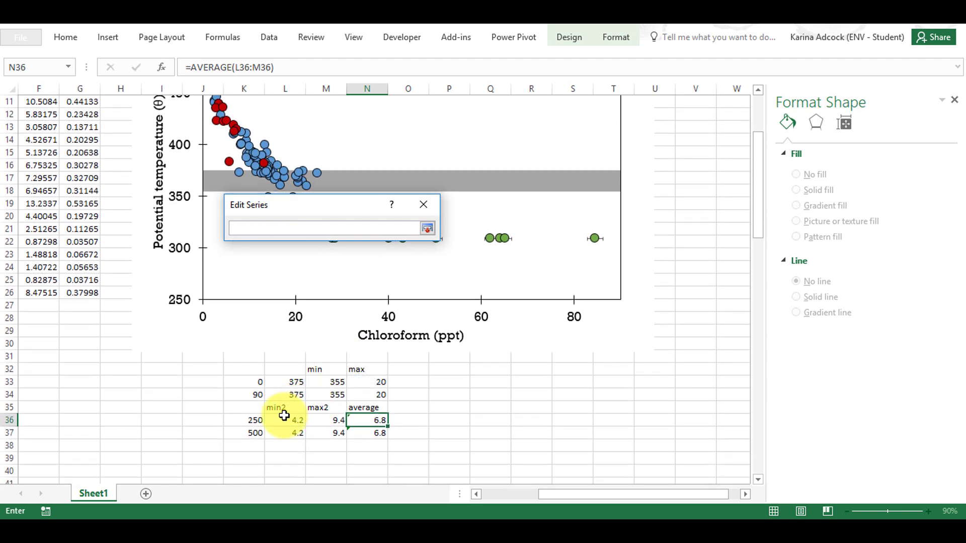
drag(284, 420, 288, 436)
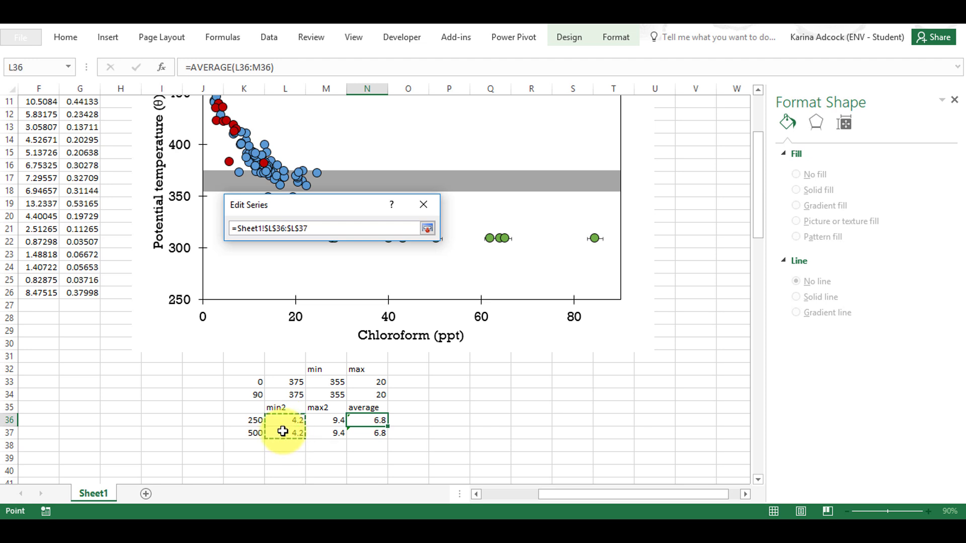
click(359, 297)
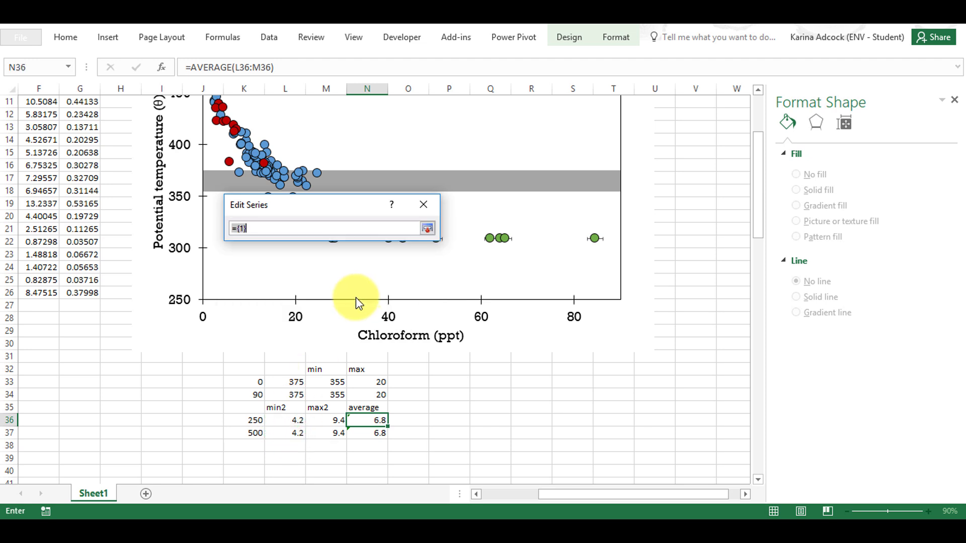
key(BackSpace)
key(BackSpace)
key(BackSpace)
key(BackSpace)
drag(244, 420, 245, 430)
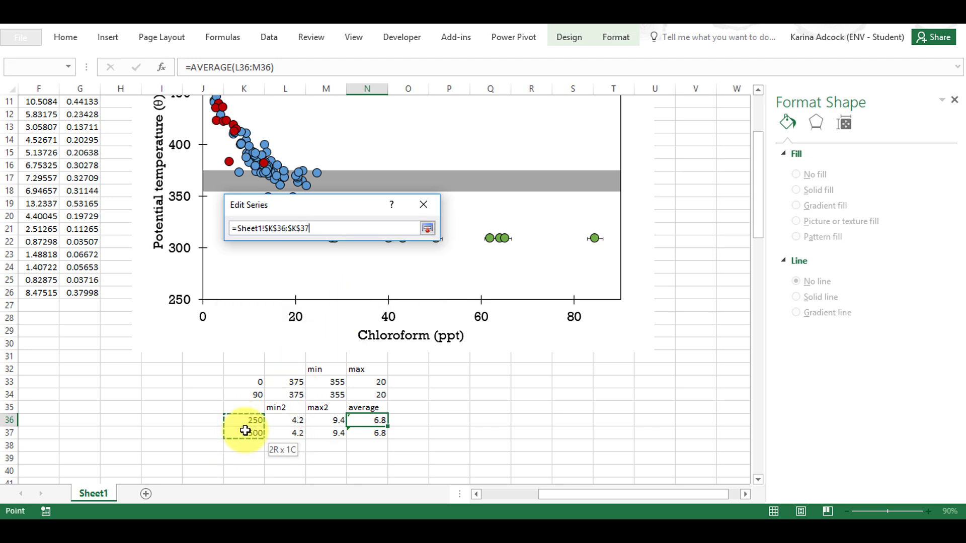
key(Return)
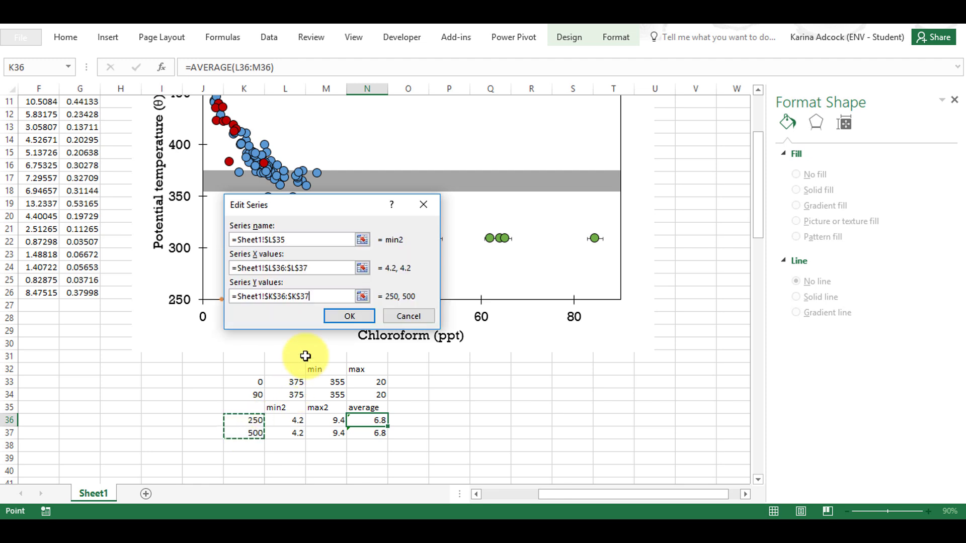
click(330, 320)
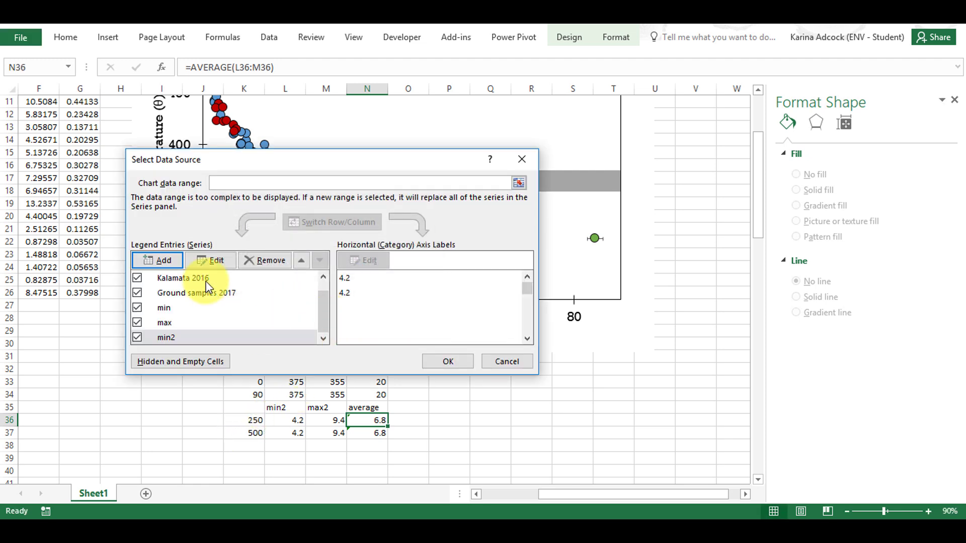
Add a max2 series named from M35 with X values M36:M37 and Y values K36:K37.
click(170, 259)
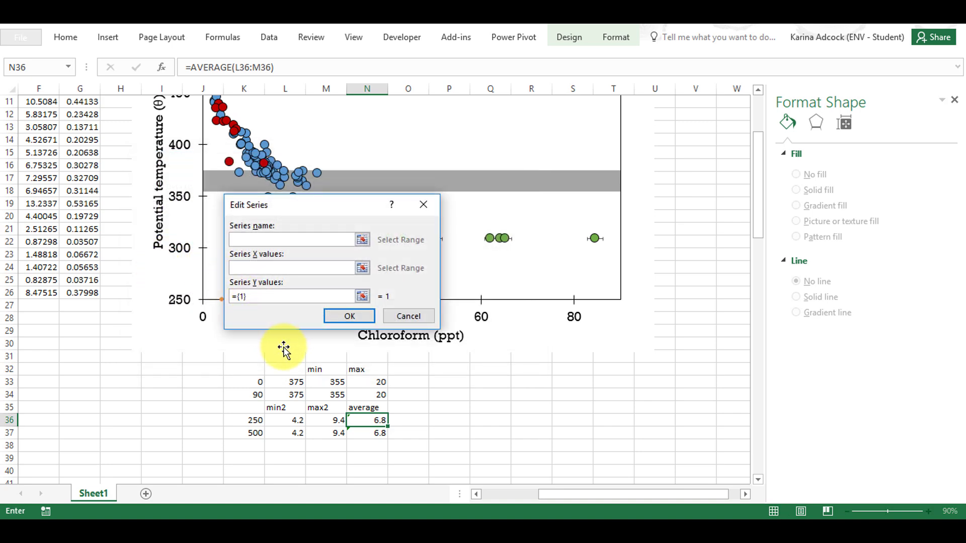
click(336, 406)
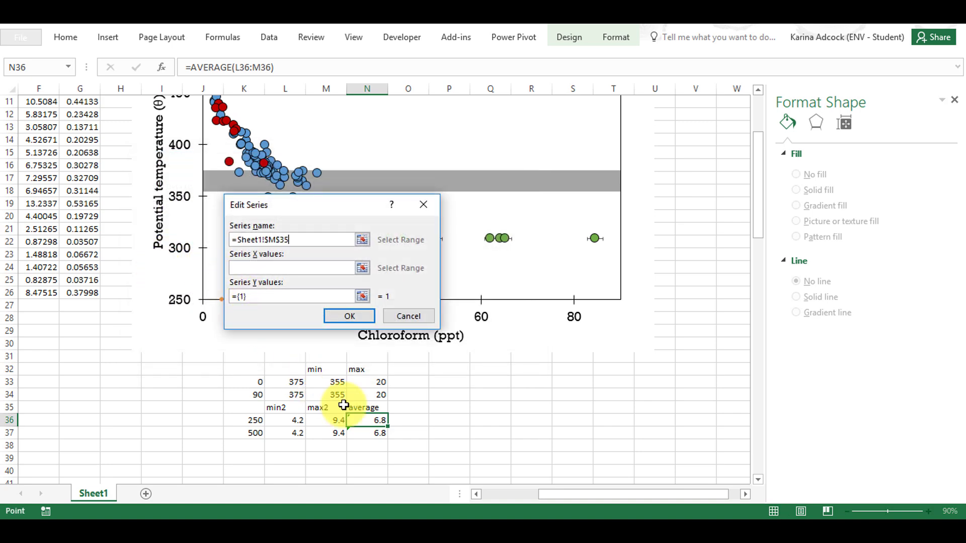
click(361, 270)
drag(323, 418, 334, 435)
key(Return)
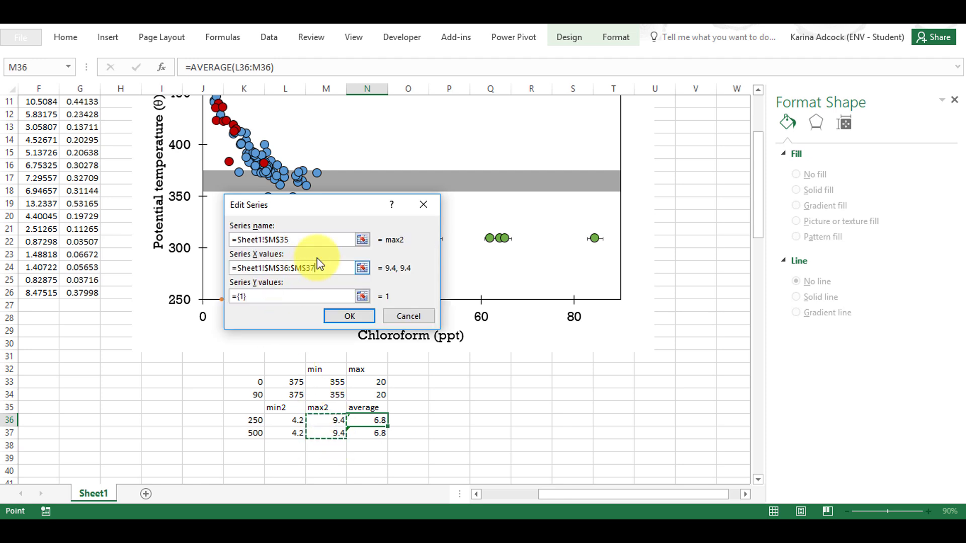
click(362, 296)
key(BackSpace)
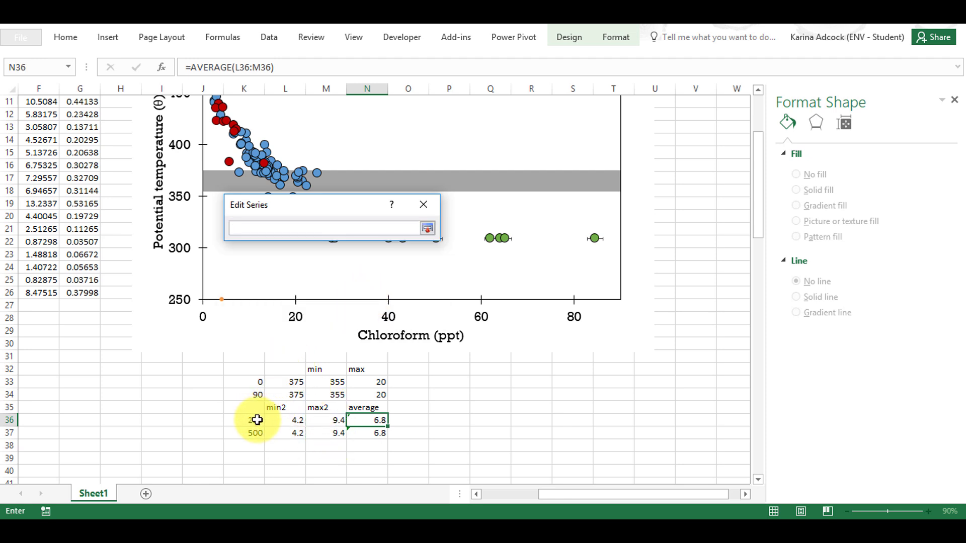
drag(257, 420, 257, 433)
key(Return)
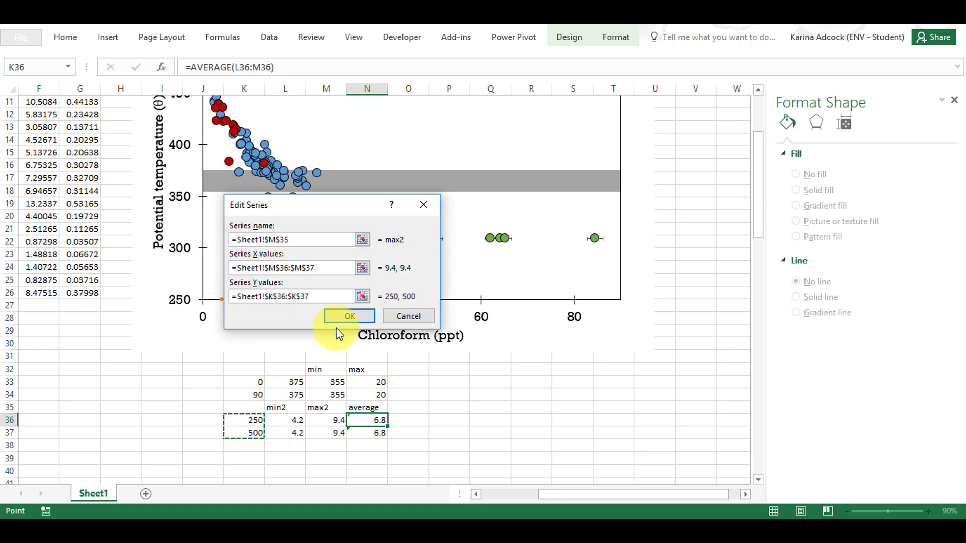
click(337, 315)
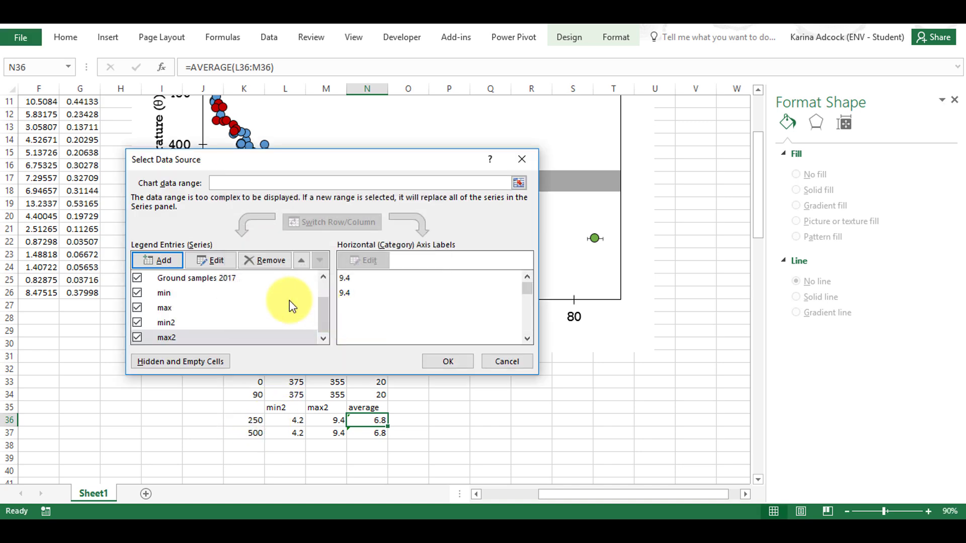
Add an average series named from N35 with X values N36:N37 and Y values K36:K37, and apply.
click(147, 263)
click(359, 408)
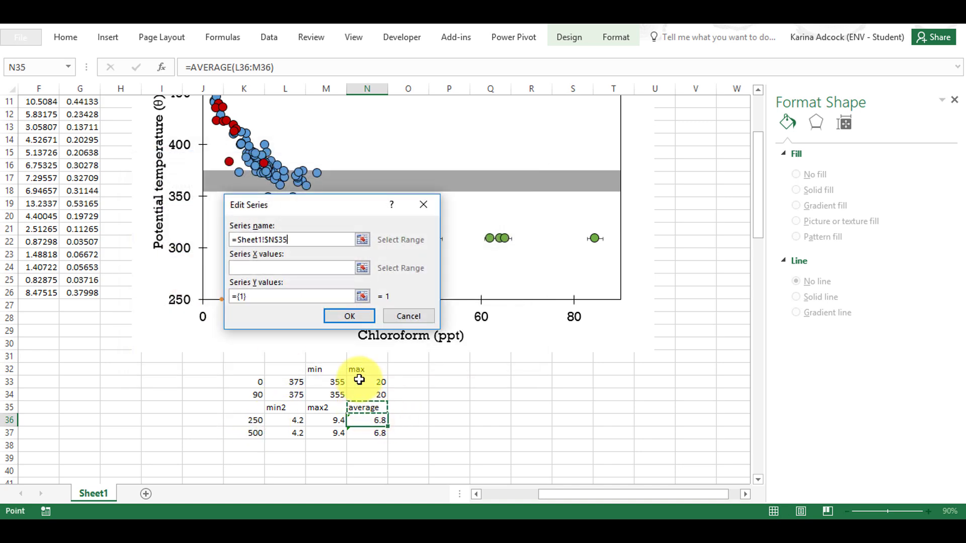
click(363, 268)
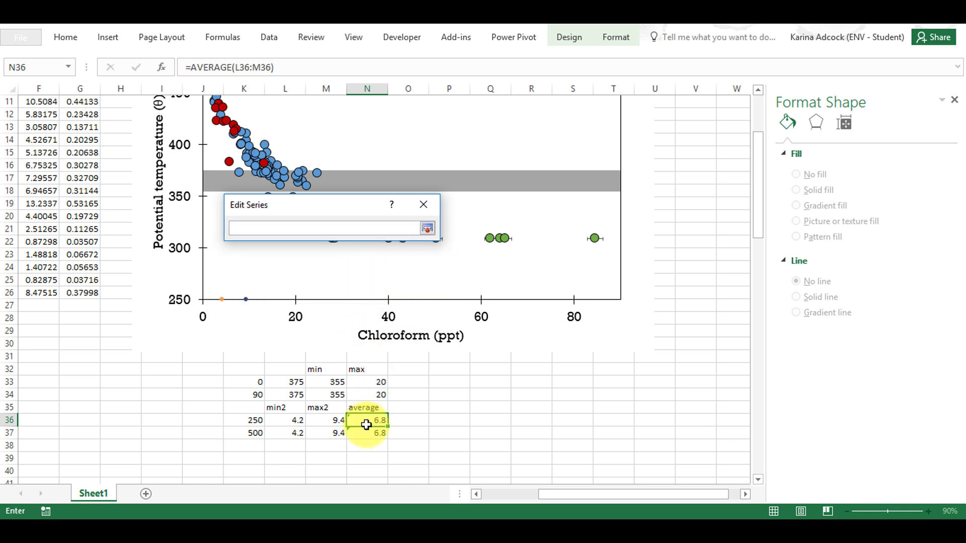
drag(366, 421, 366, 432)
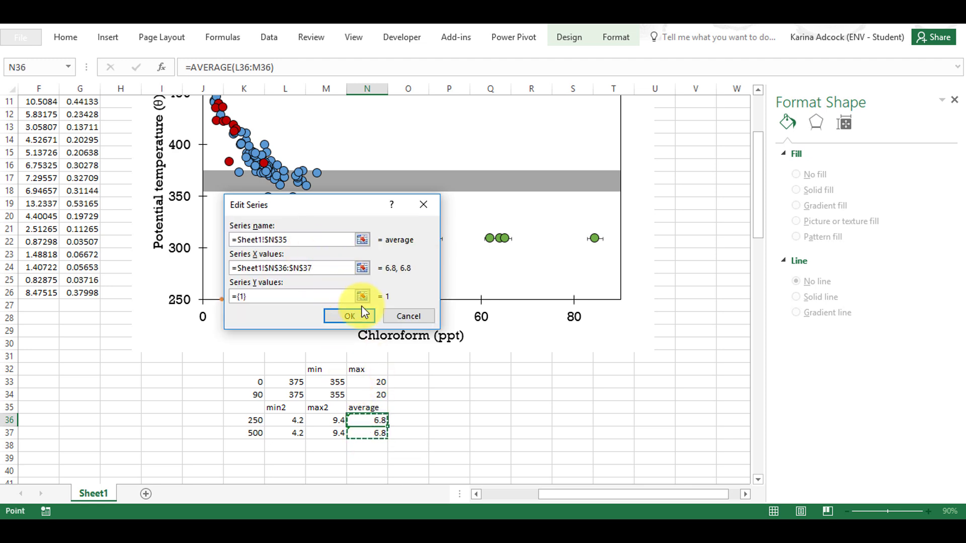
click(360, 291)
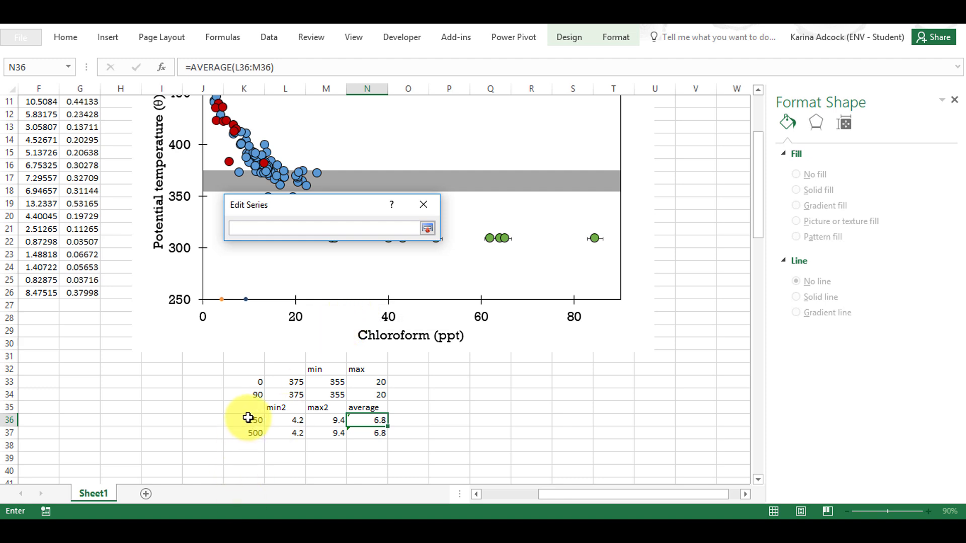
drag(252, 418, 248, 436)
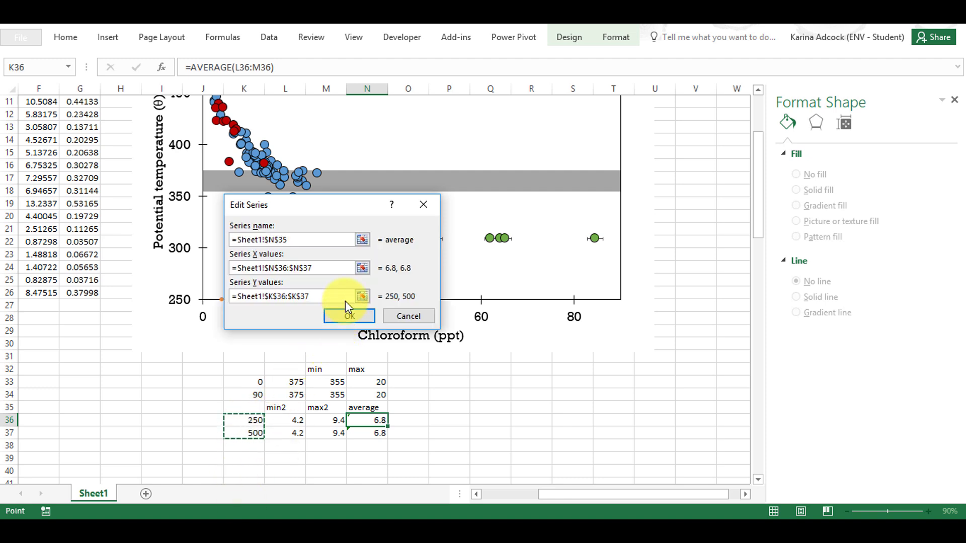
click(345, 317)
click(446, 361)
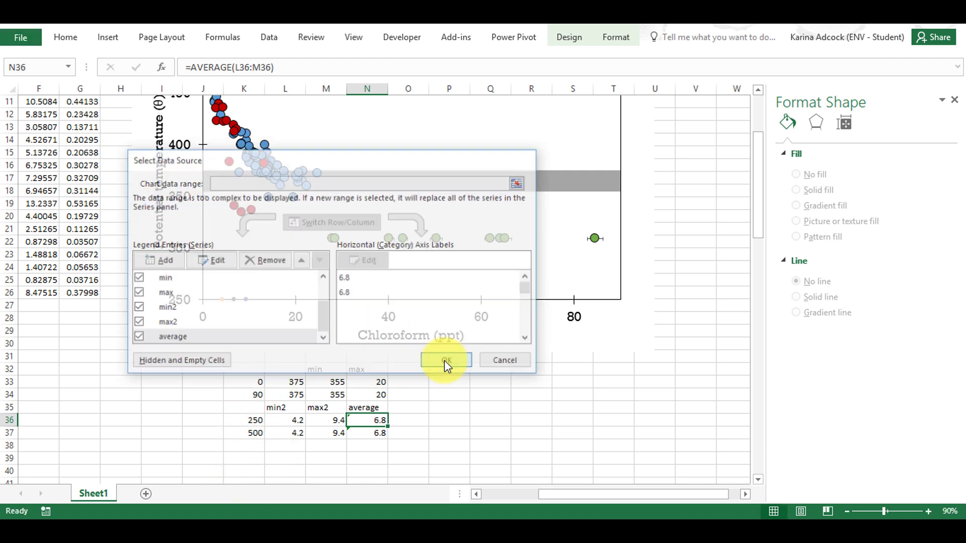
scroll(450, 346, up, 1)
scroll(450, 346, up, 1)
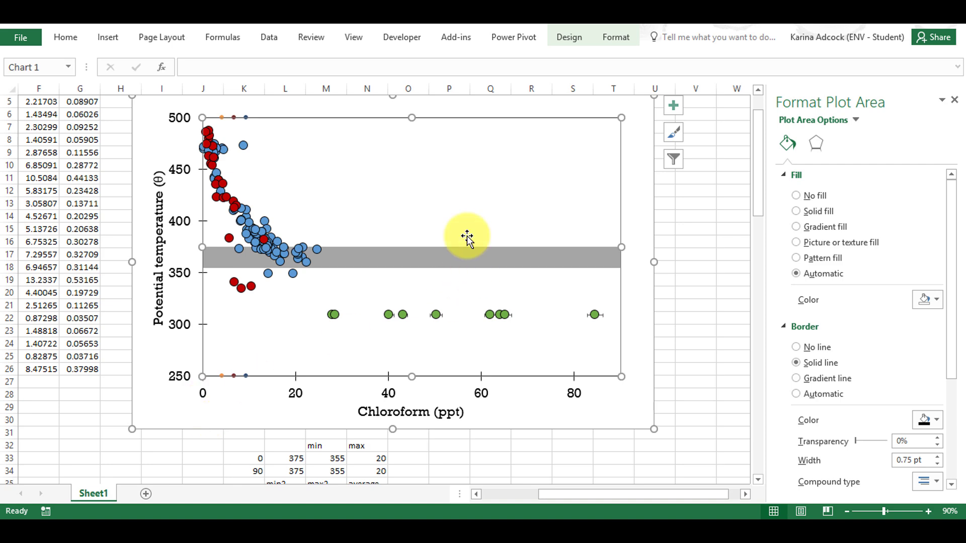
Change min2, max2 and average to Scatter with Smooth Lines in the Combo chart type.
right_click(407, 147)
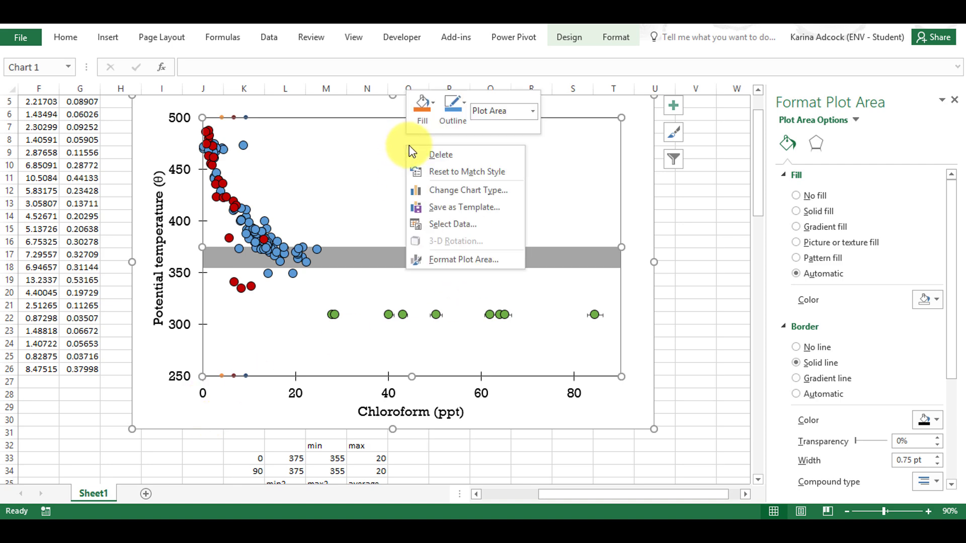
click(493, 192)
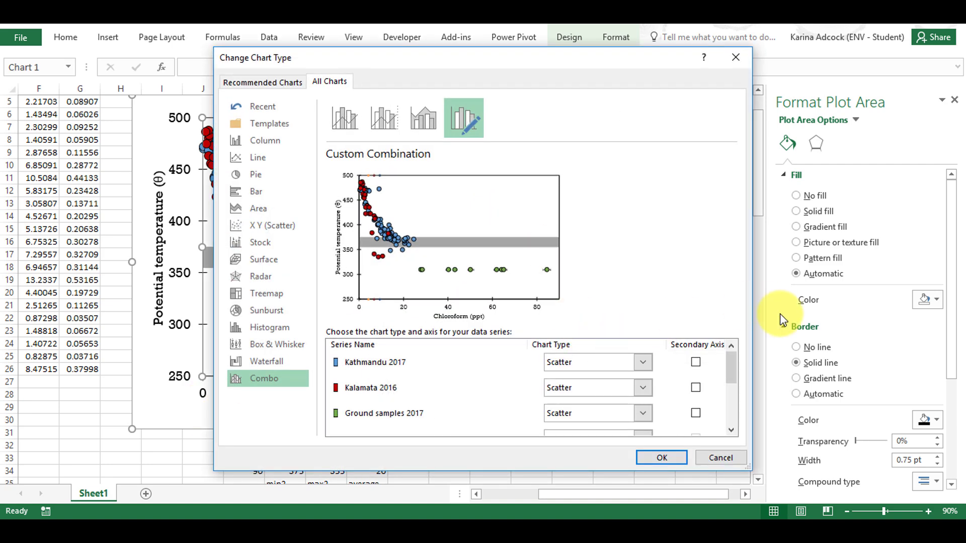
drag(736, 375, 720, 440)
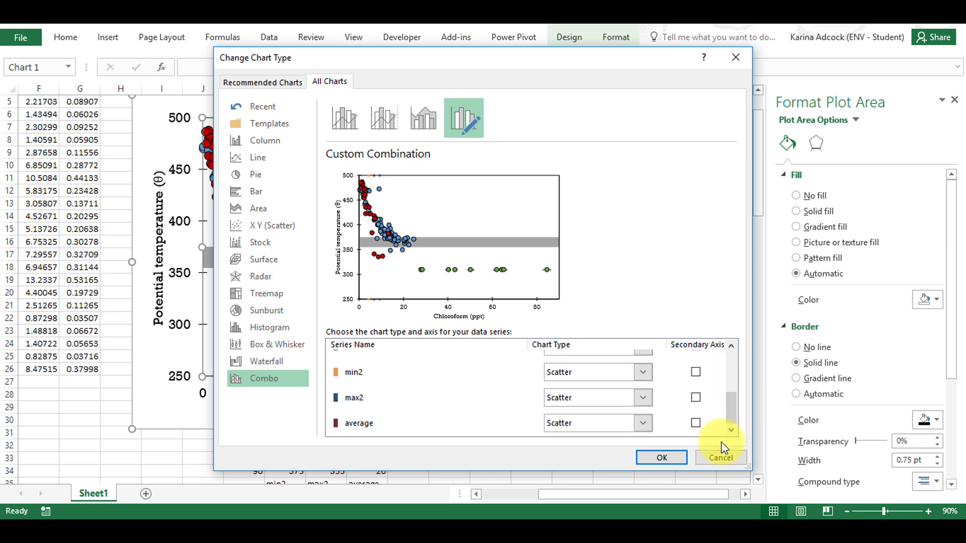
click(644, 375)
scroll(649, 352, down, 5)
click(649, 353)
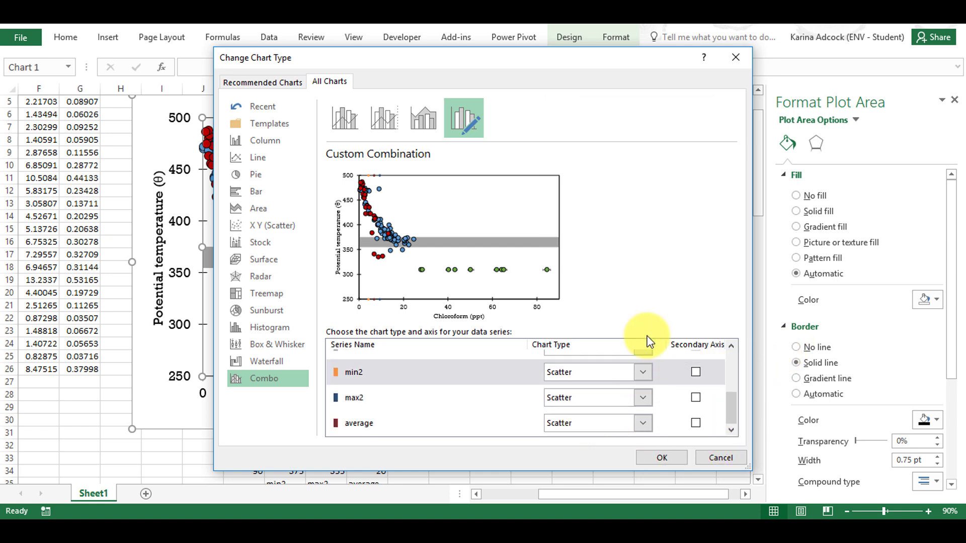
click(644, 398)
scroll(641, 369, down, 5)
click(641, 366)
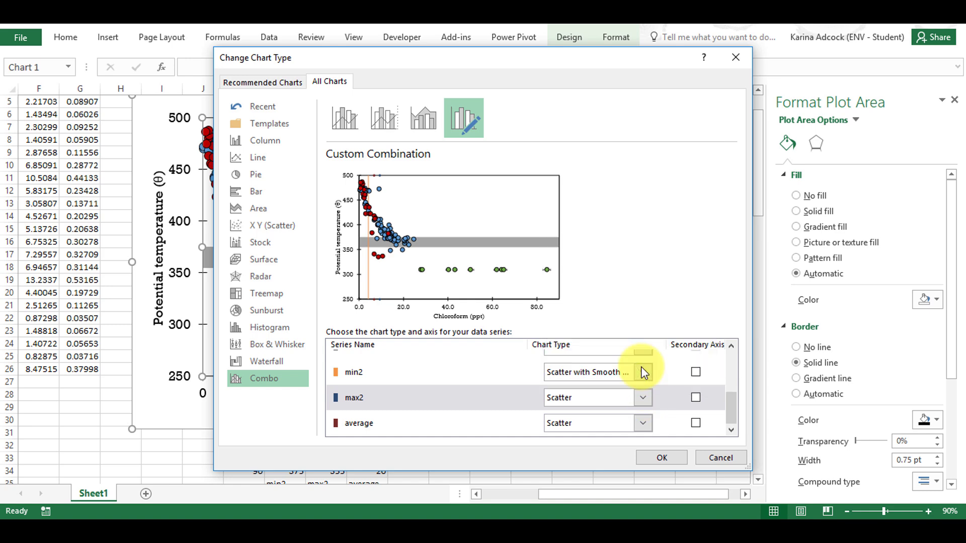
click(646, 421)
click(644, 391)
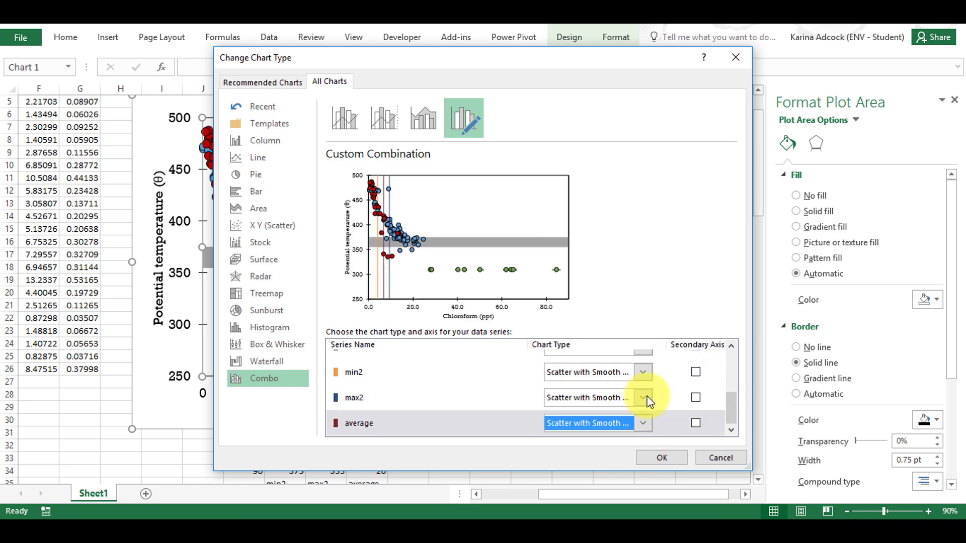
click(664, 458)
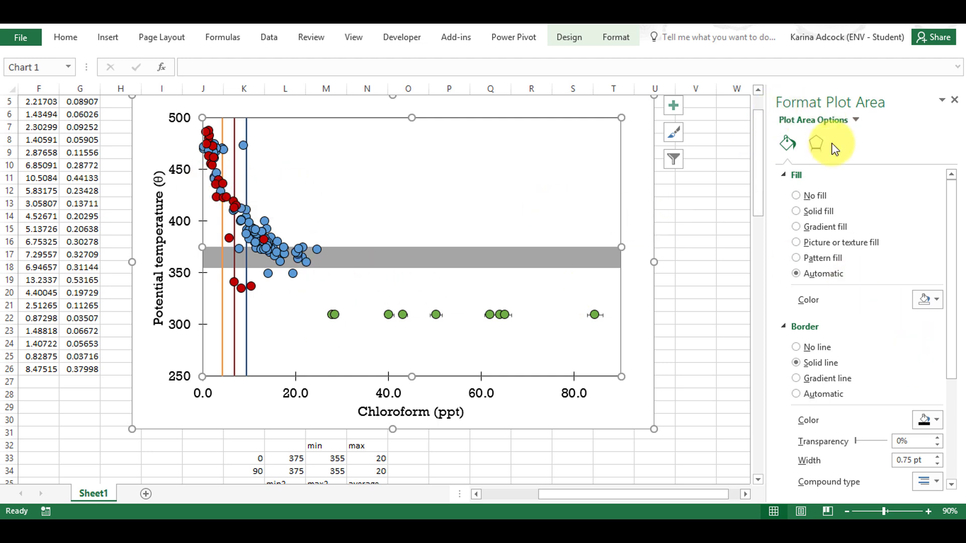
Make the min2 and max2 series lines grey.
click(855, 120)
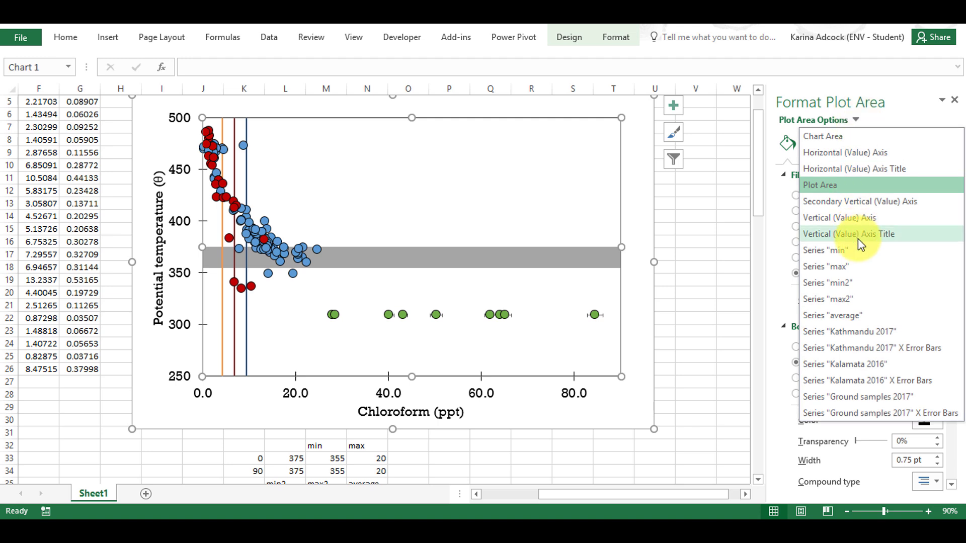
click(856, 284)
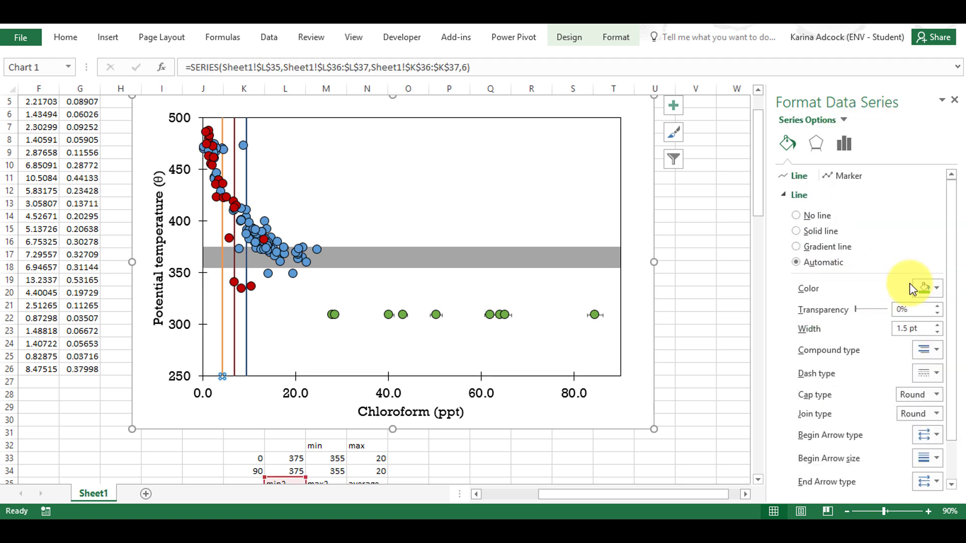
click(923, 288)
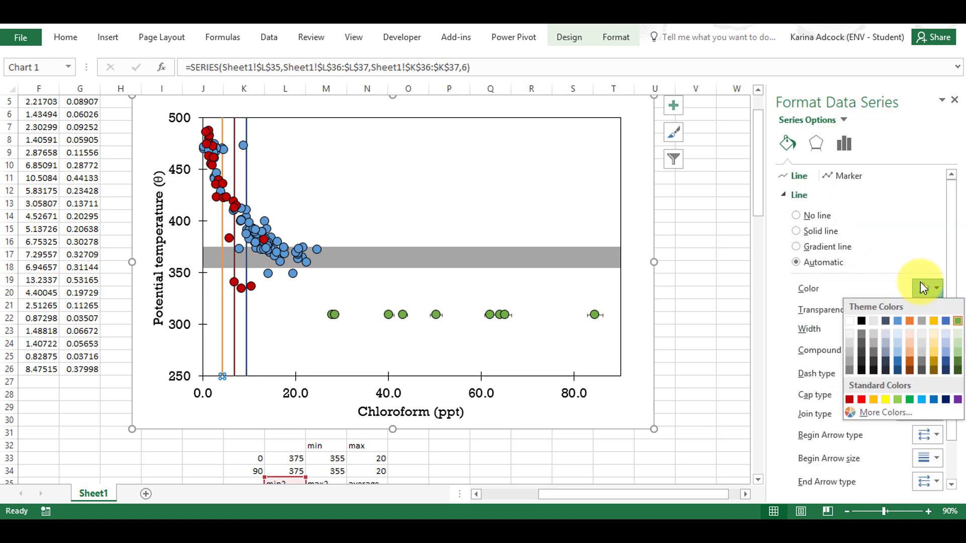
click(921, 322)
click(849, 119)
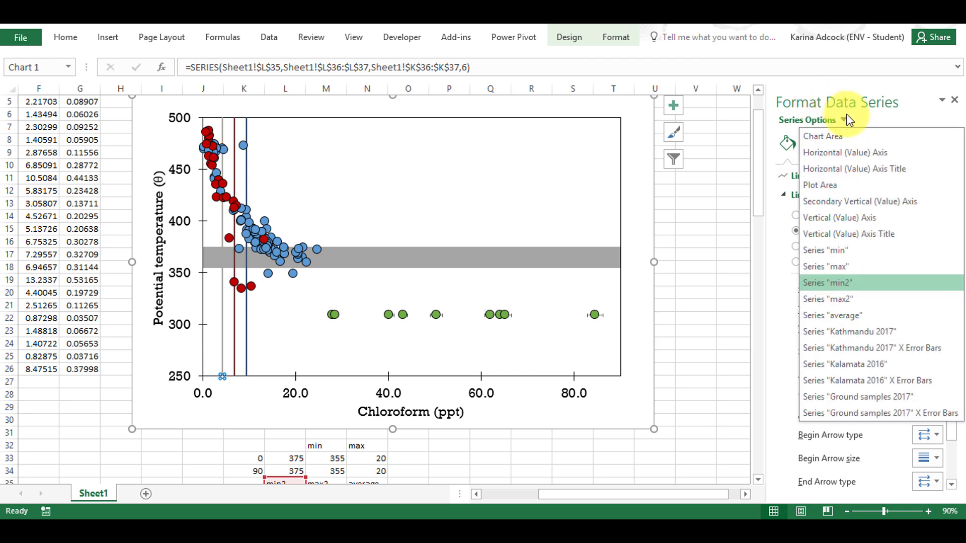
click(839, 302)
click(925, 289)
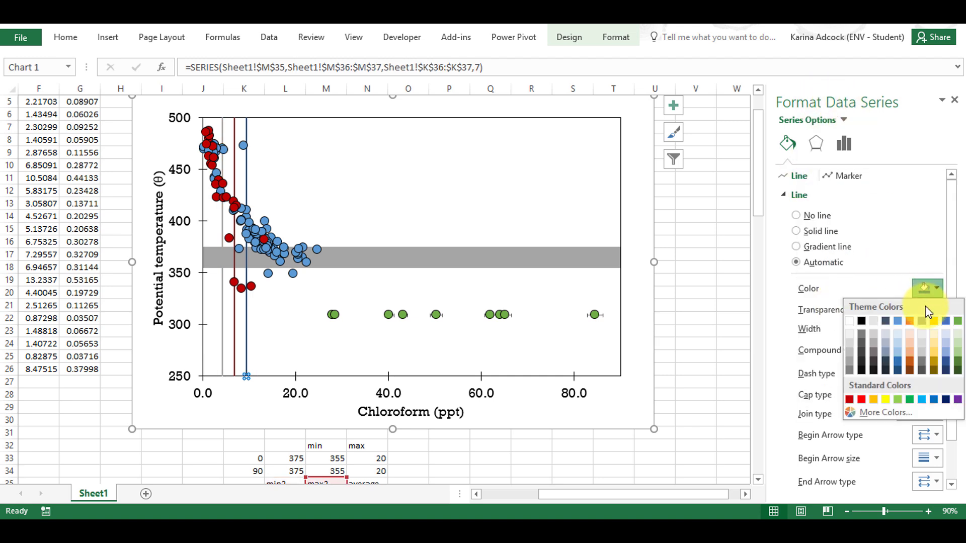
click(919, 324)
Make the average line grey at 50% transparency and widen it to about 26 pt.
click(846, 120)
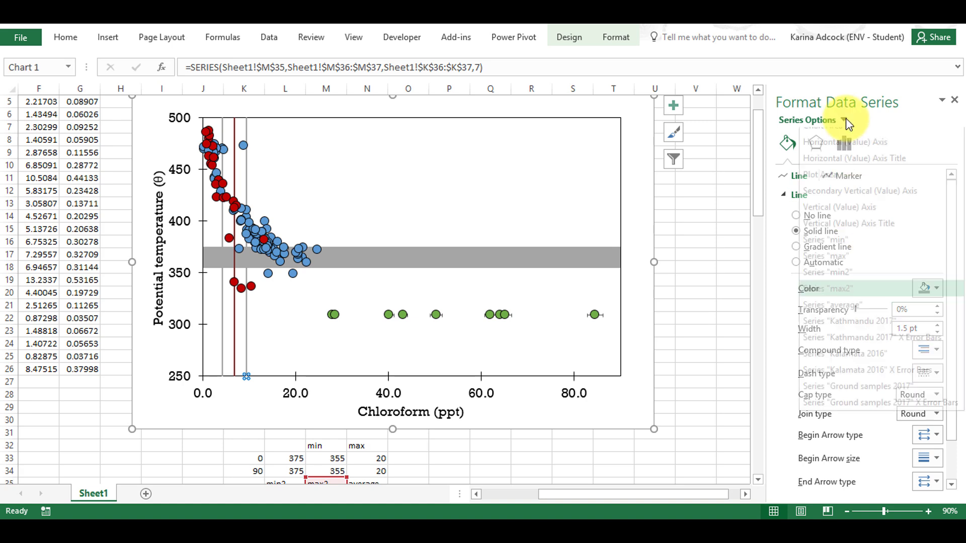
click(838, 315)
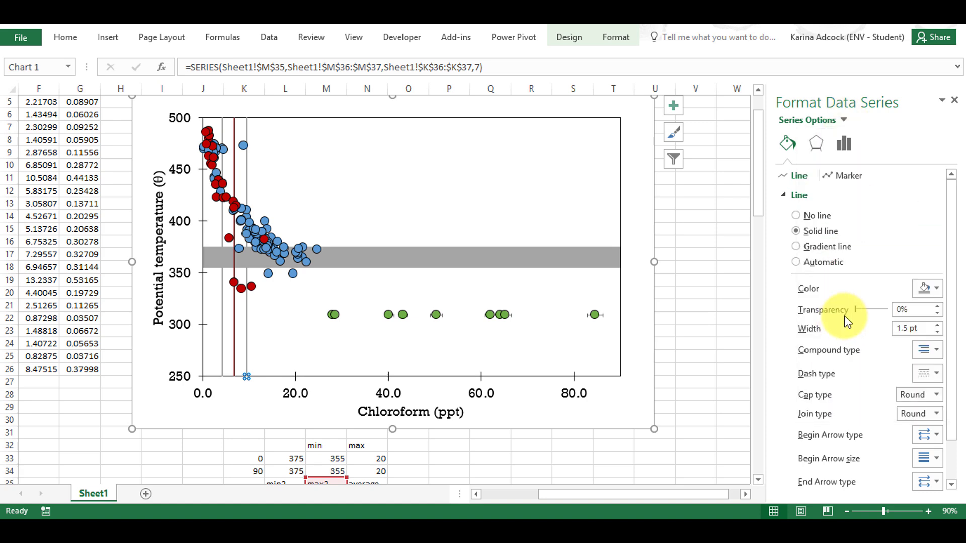
click(921, 289)
click(923, 321)
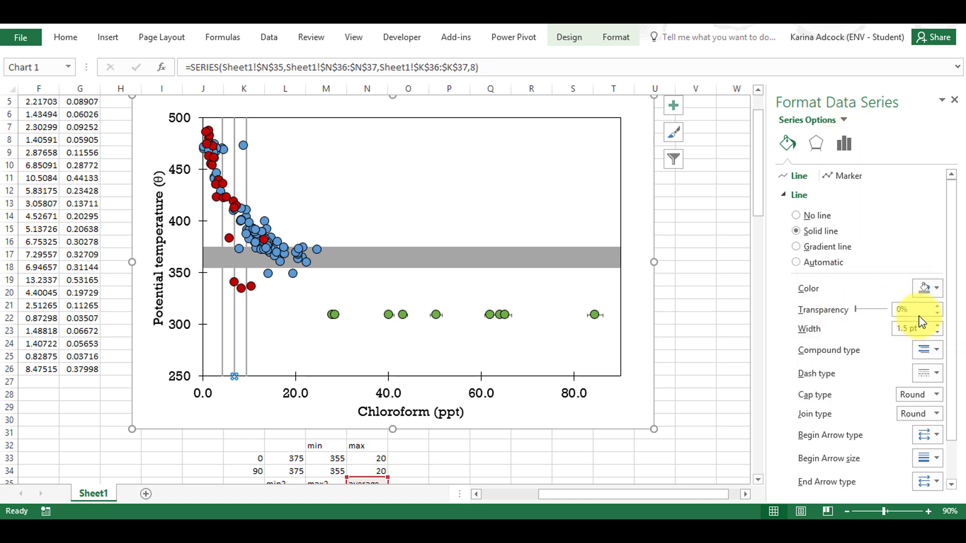
click(910, 316)
text(50)
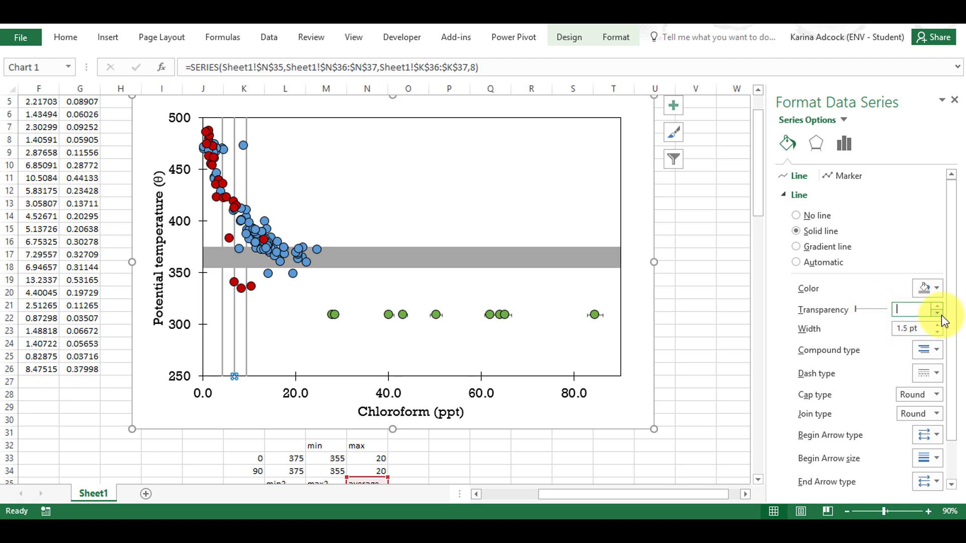
key(Return)
drag(921, 327, 889, 328)
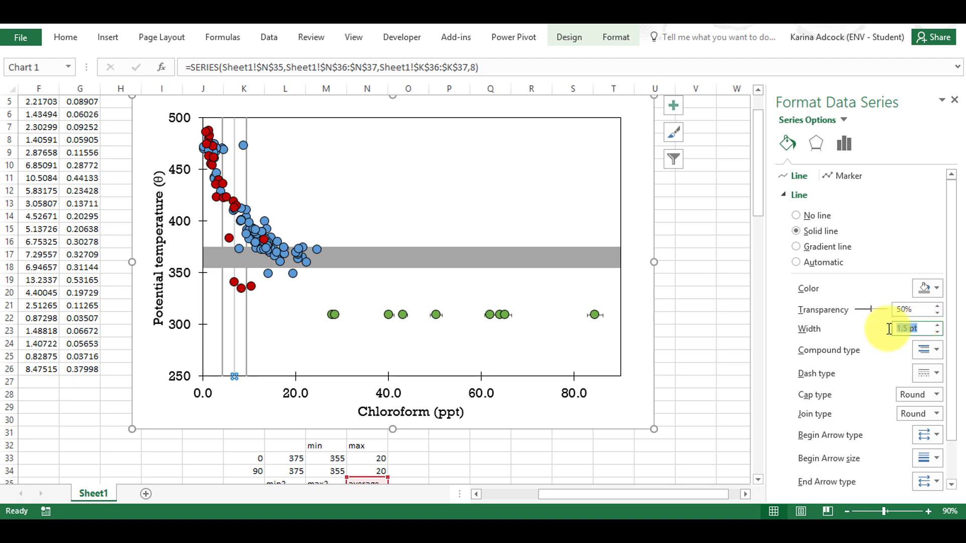
text(2)
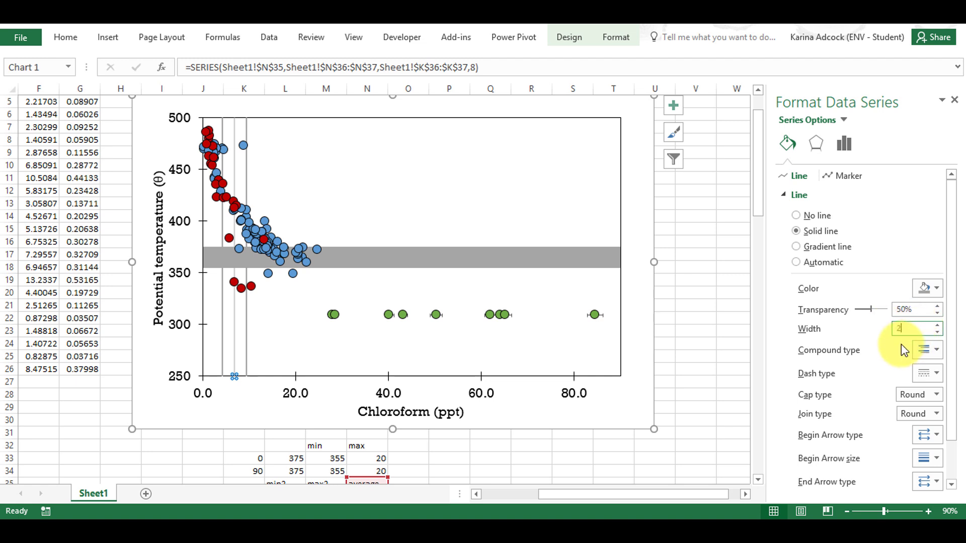
text(0)
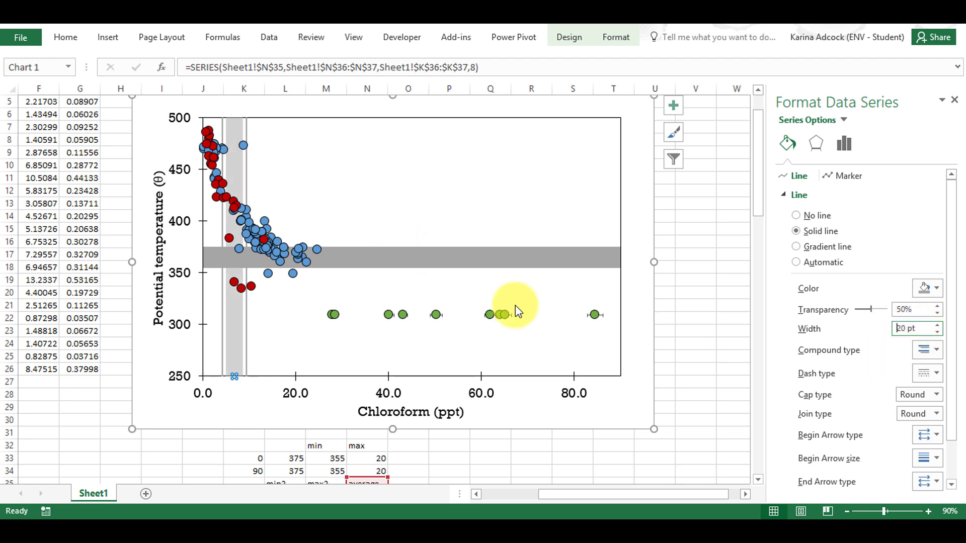
click(938, 325)
click(938, 325)
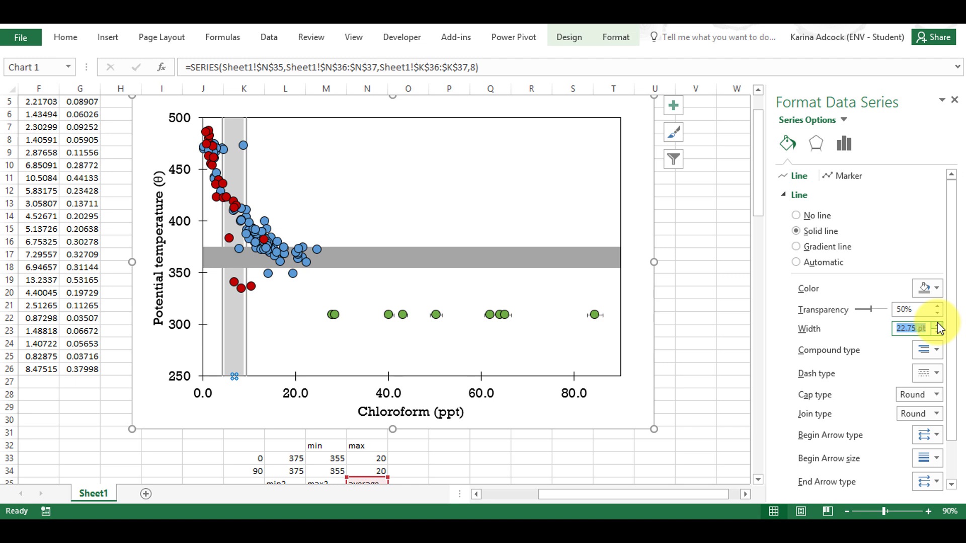
click(938, 325)
click(938, 325)
click(938, 325)
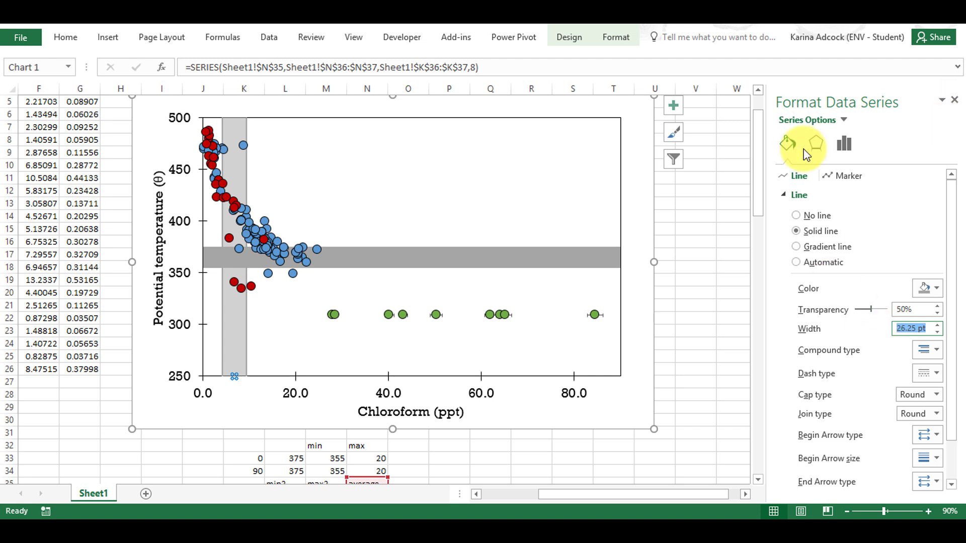
click(844, 120)
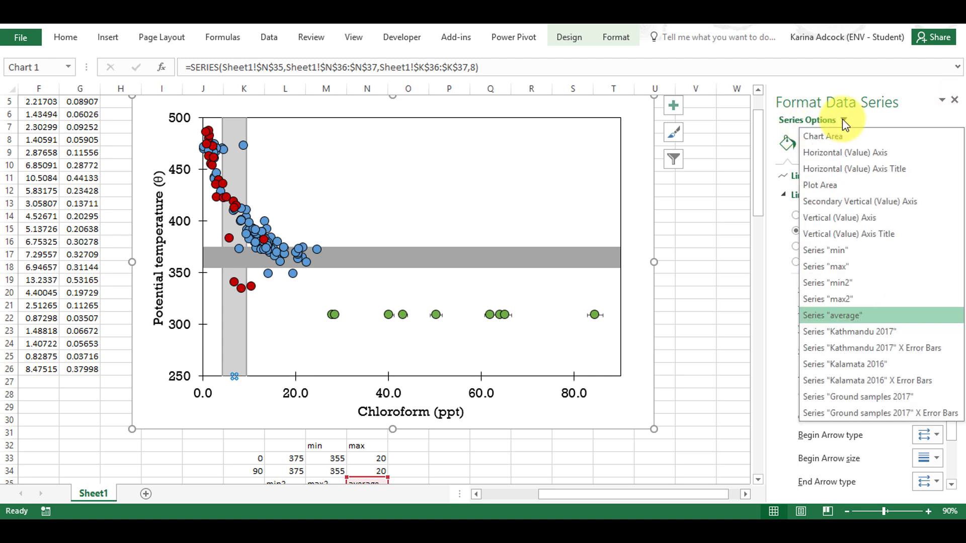
Set the grey min2 and max2 lines to 50% transparency and close the Format Data Series pane.
click(846, 283)
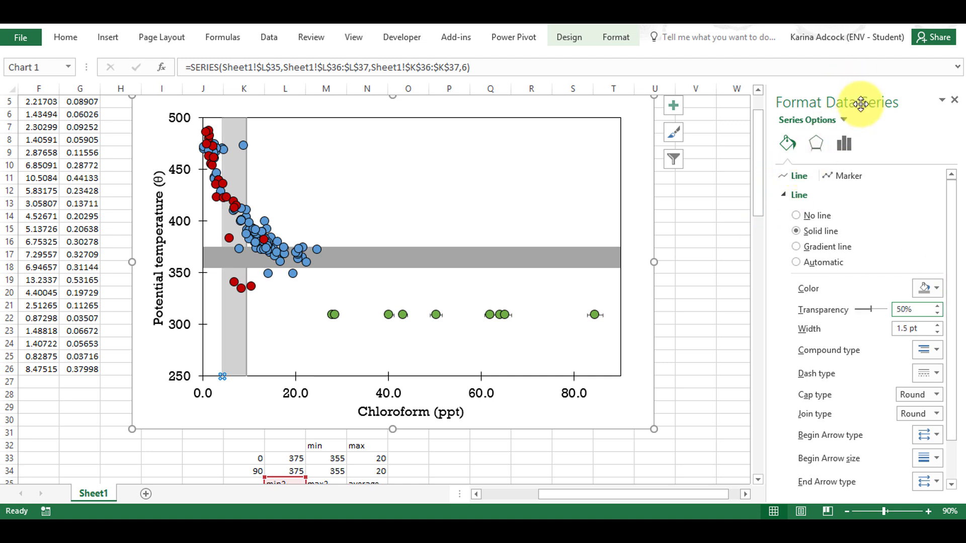
click(844, 119)
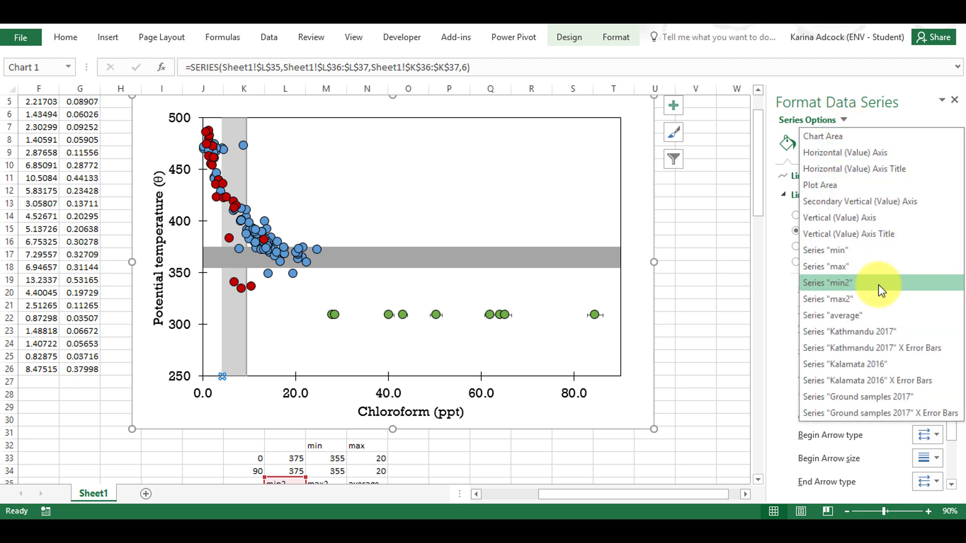
click(865, 306)
click(910, 309)
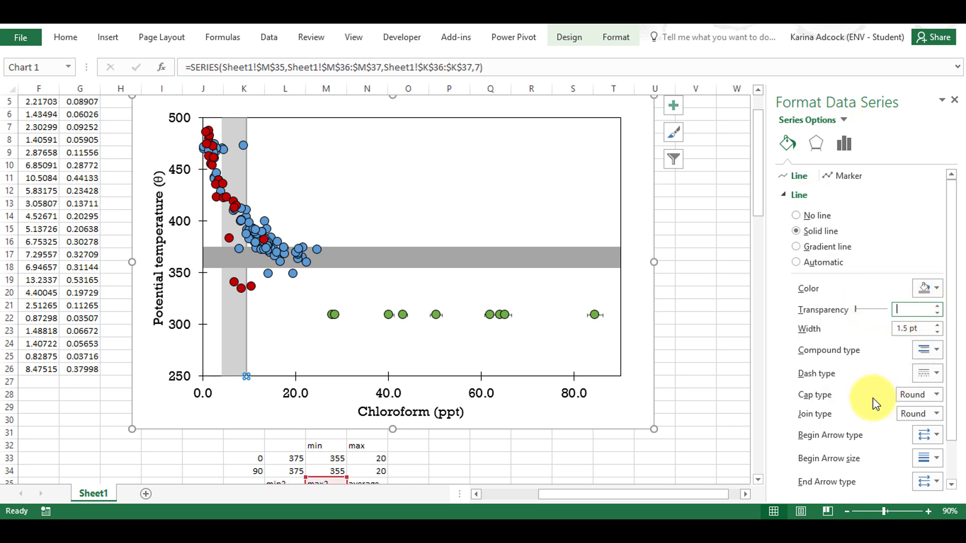
key(Return)
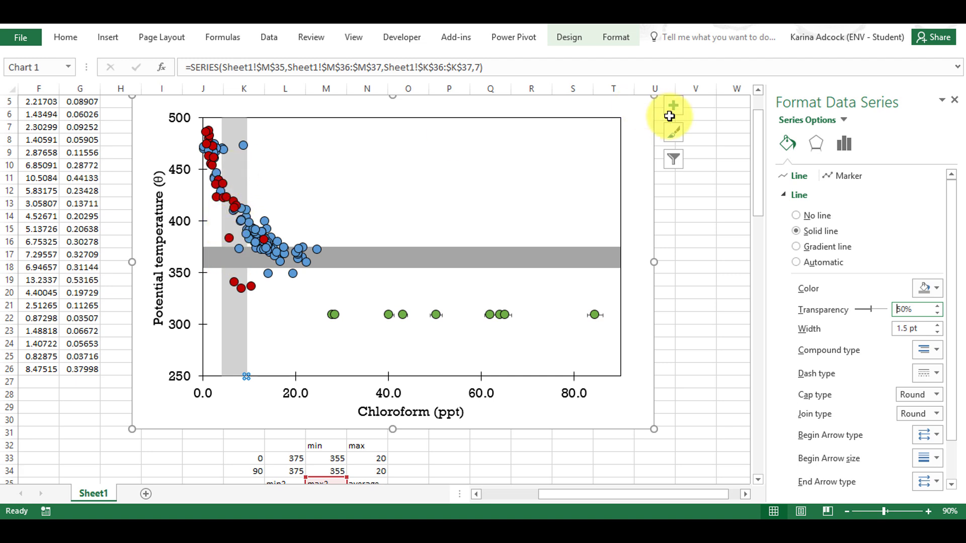
click(955, 101)
click(709, 227)
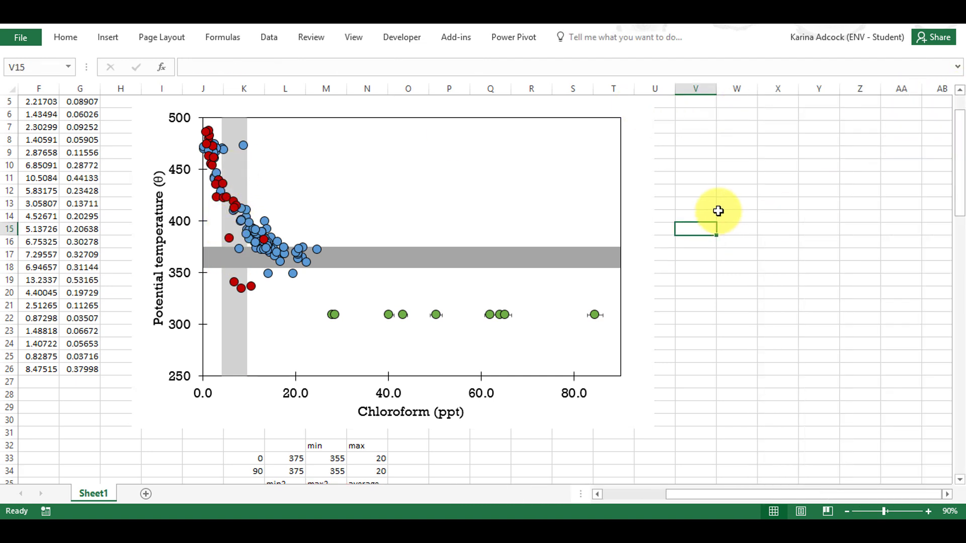
Enlarge the chart toward the lower right, then undo back to its original size.
scroll(500, 154, up, 1)
click(448, 144)
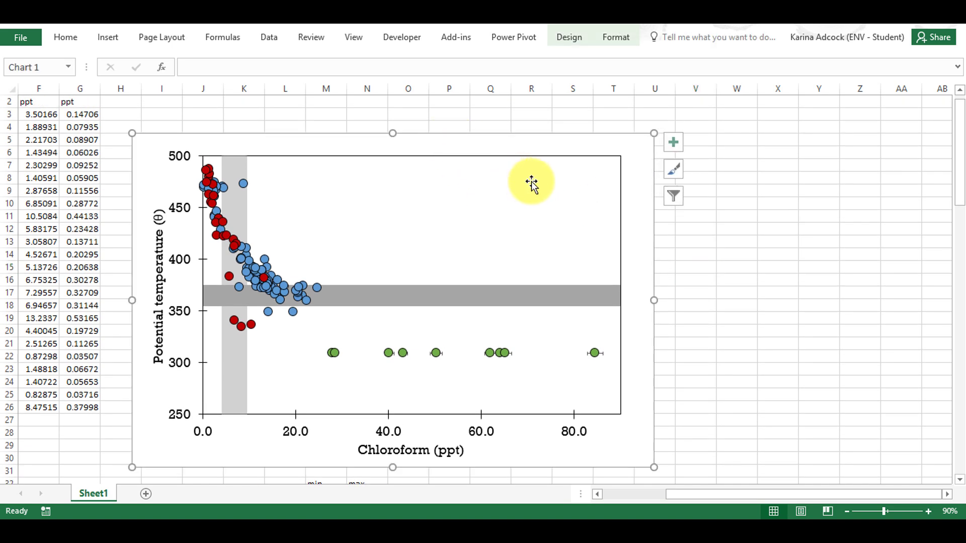
scroll(531, 185, down, 1)
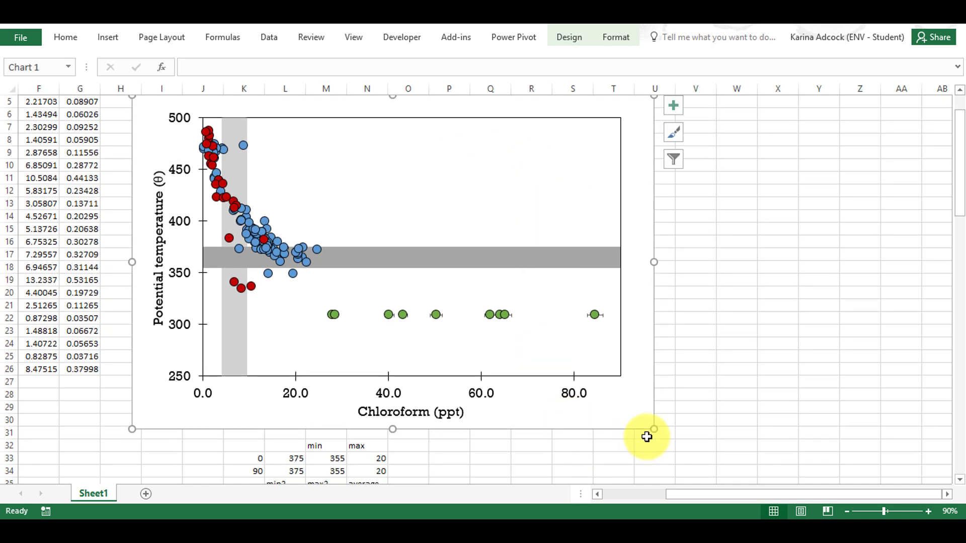
drag(654, 427, 773, 451)
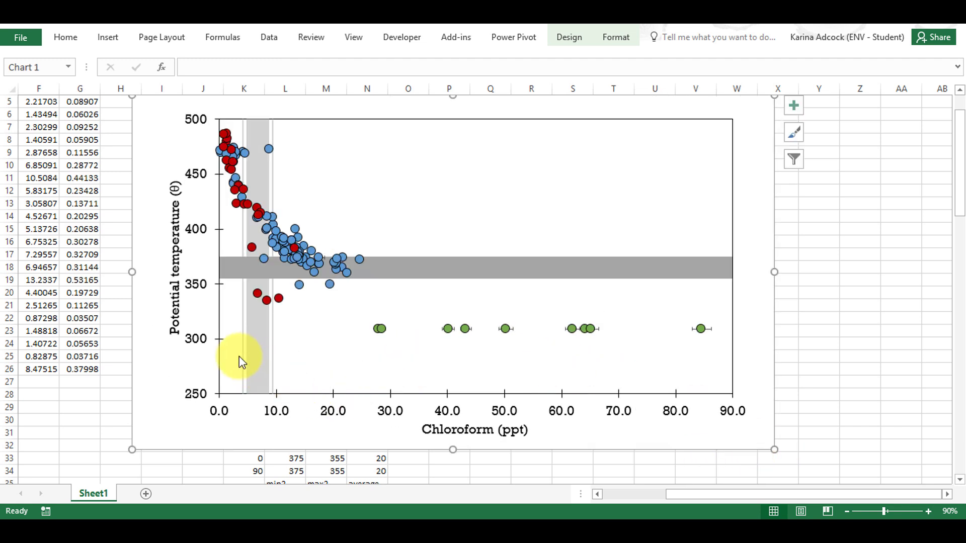
mouse_move(257, 335)
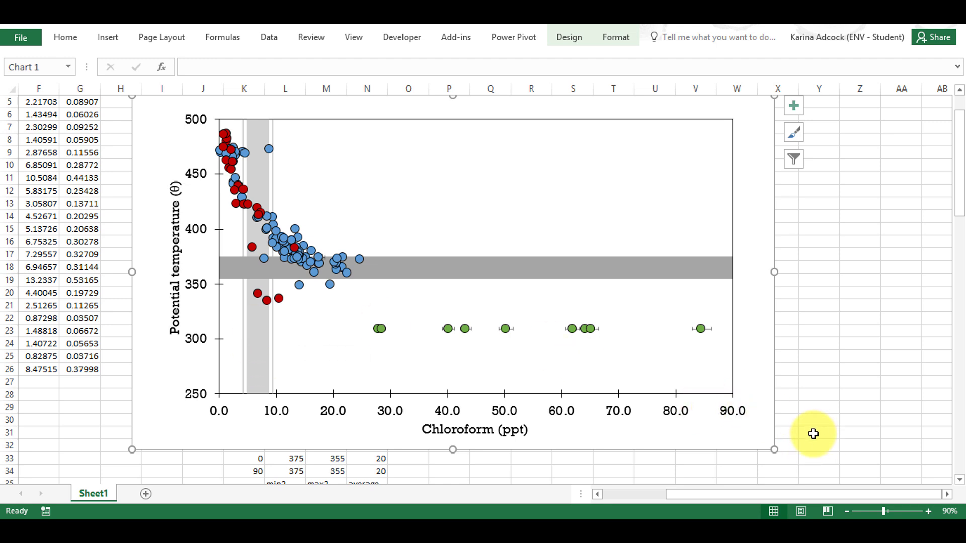
key(ctrl+z)
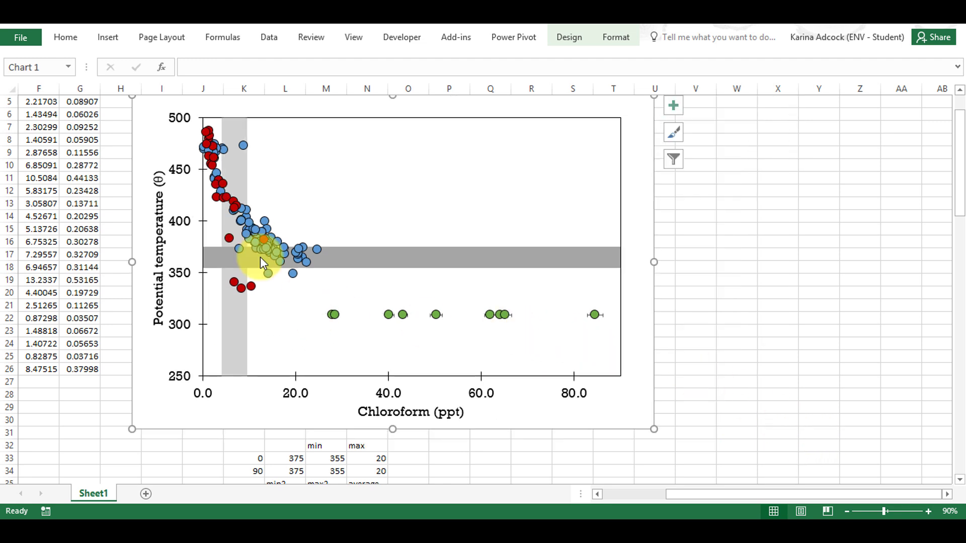
click(118, 38)
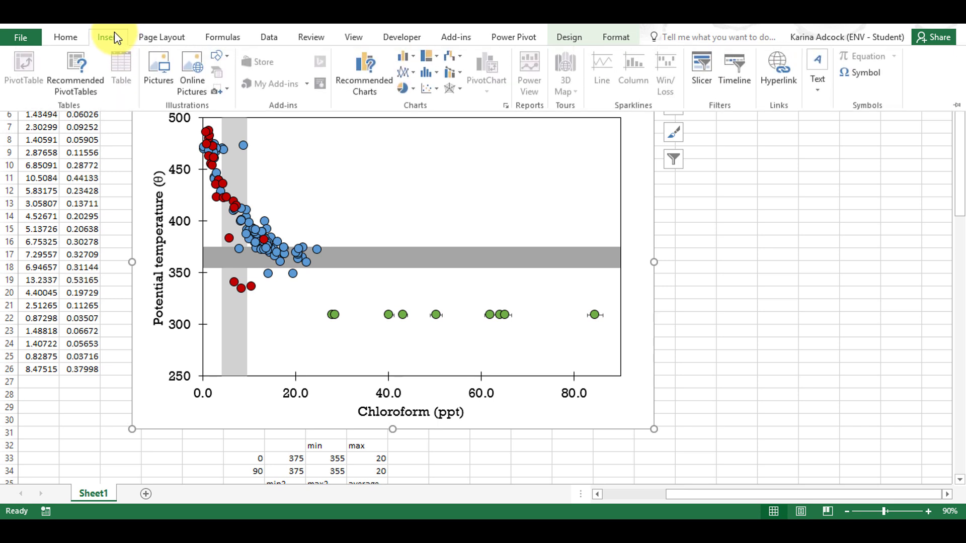
Draw a tall rectangle across the plot's full height with no outline and dark grey fill.
click(221, 56)
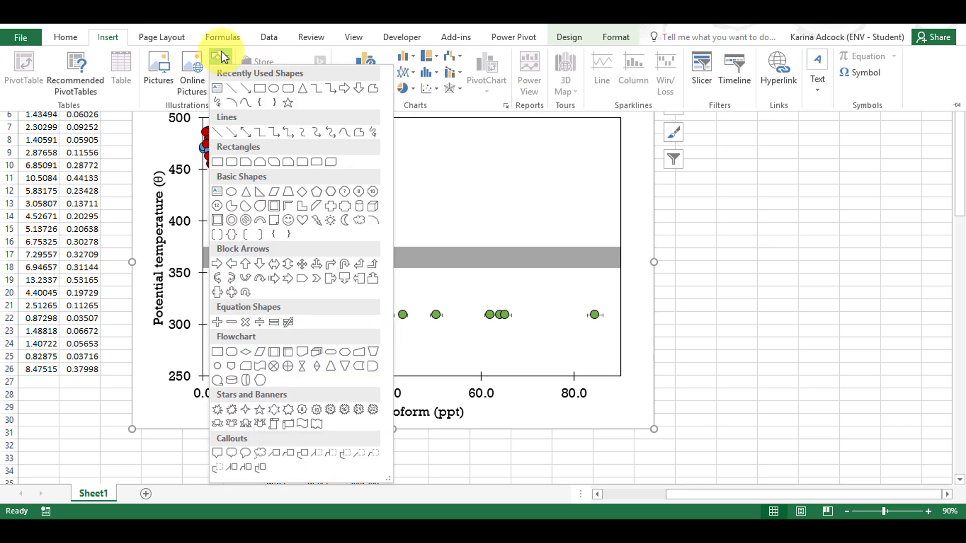
click(254, 86)
drag(356, 117, 403, 375)
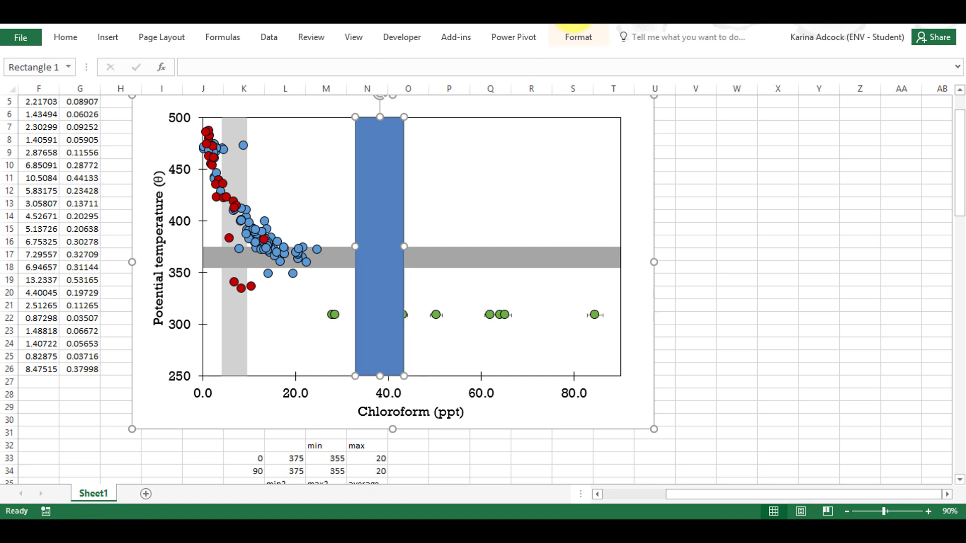
click(574, 38)
click(355, 75)
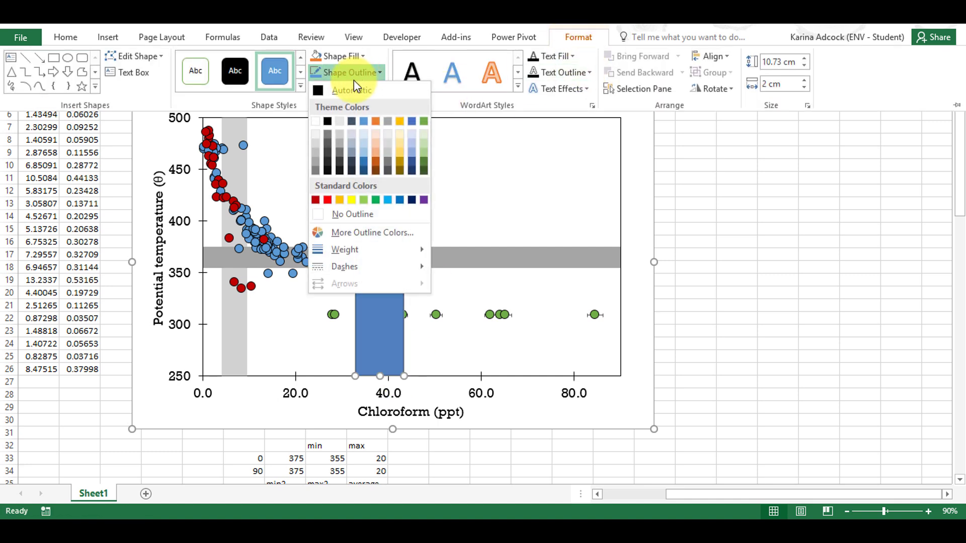
click(345, 215)
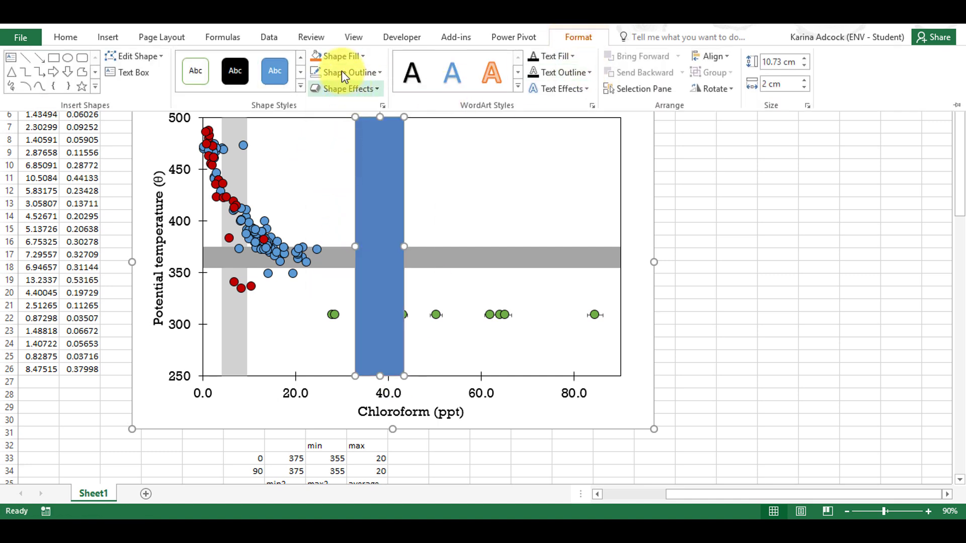
click(342, 56)
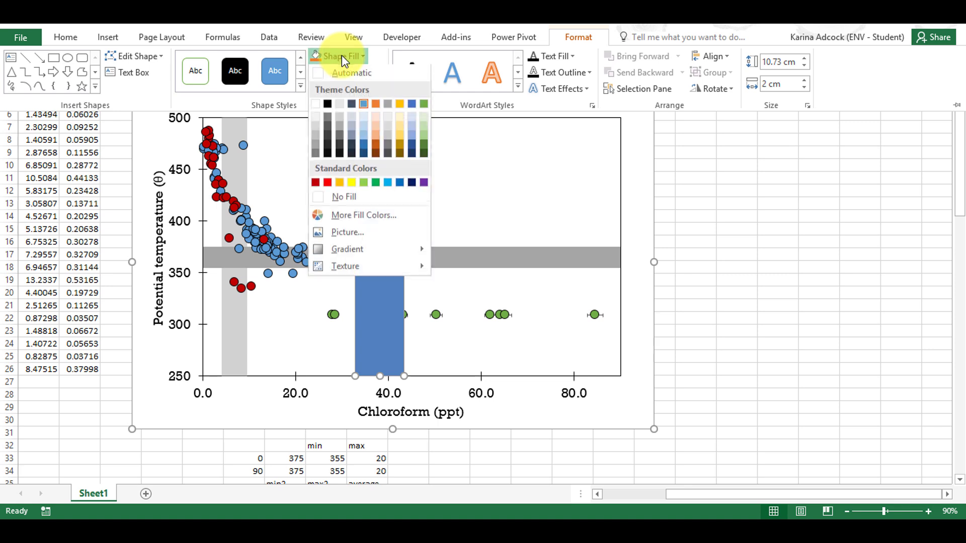
click(387, 105)
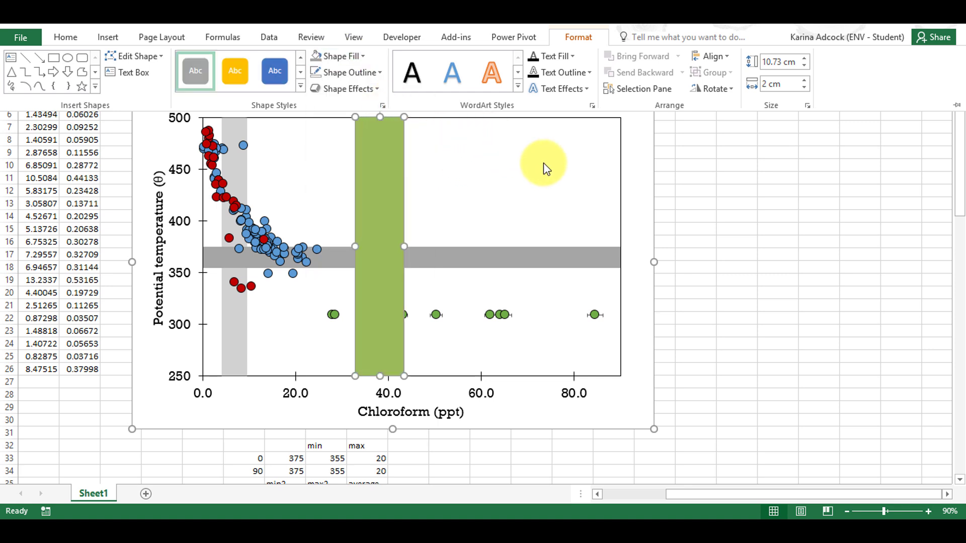
click(338, 56)
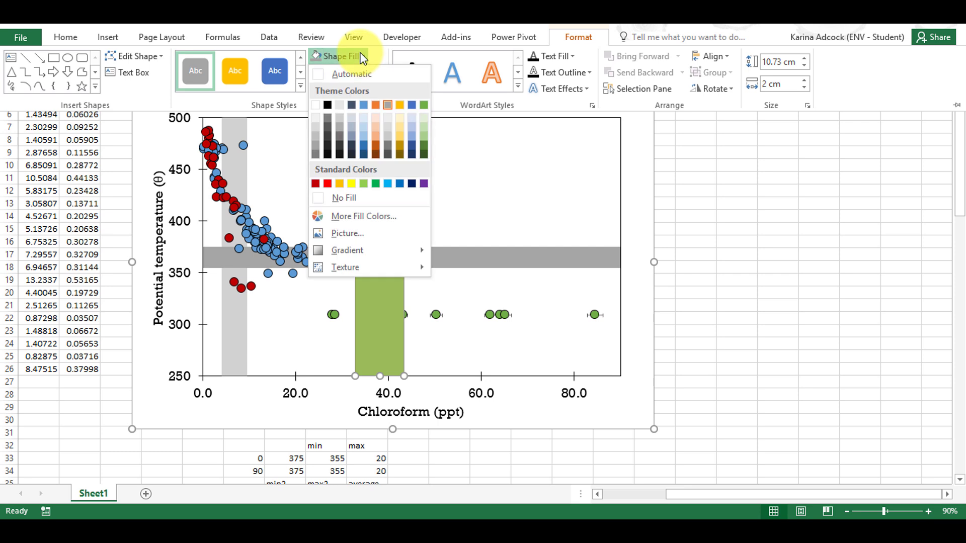
click(316, 152)
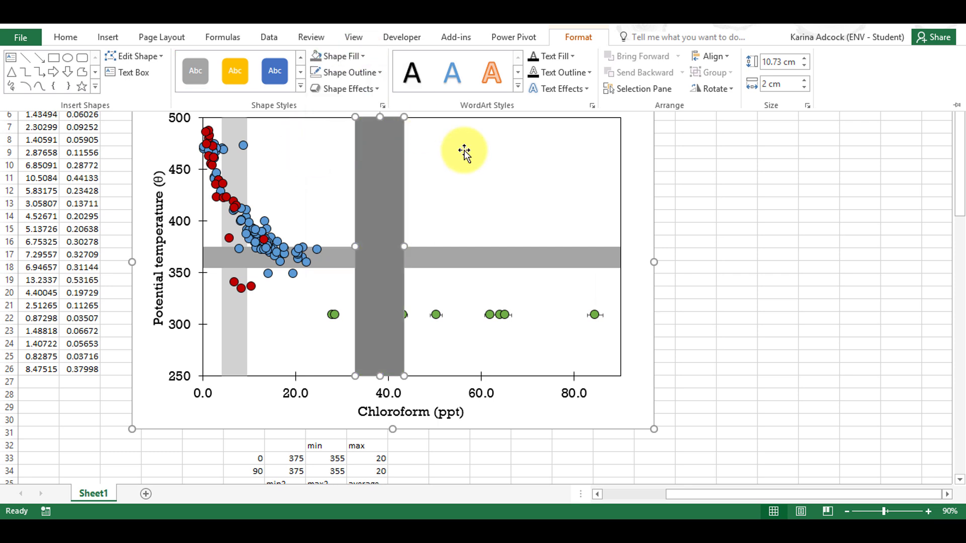
key(Escape)
Give the grey rectangle 50% transparency and move it left to about 12–22 ppt.
key(ctrl+1)
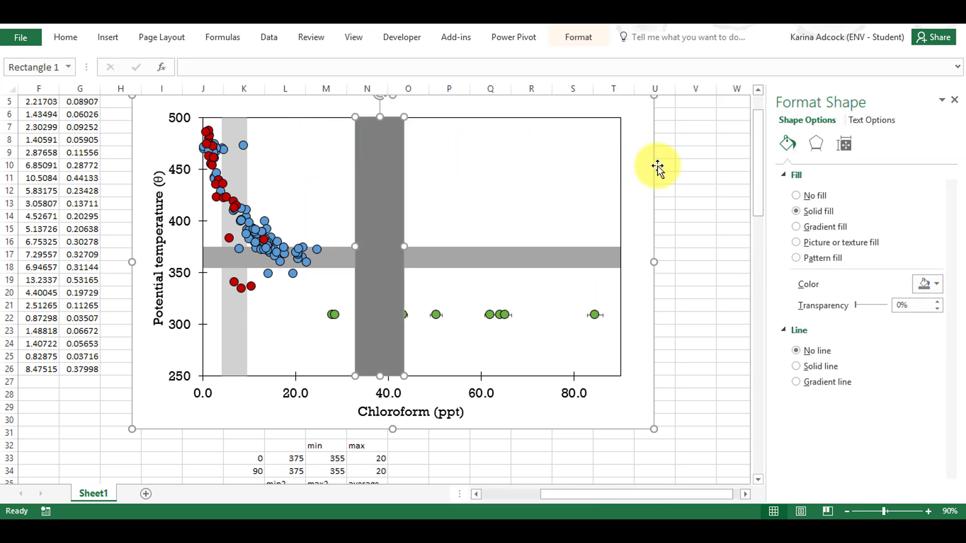
double_click(914, 305)
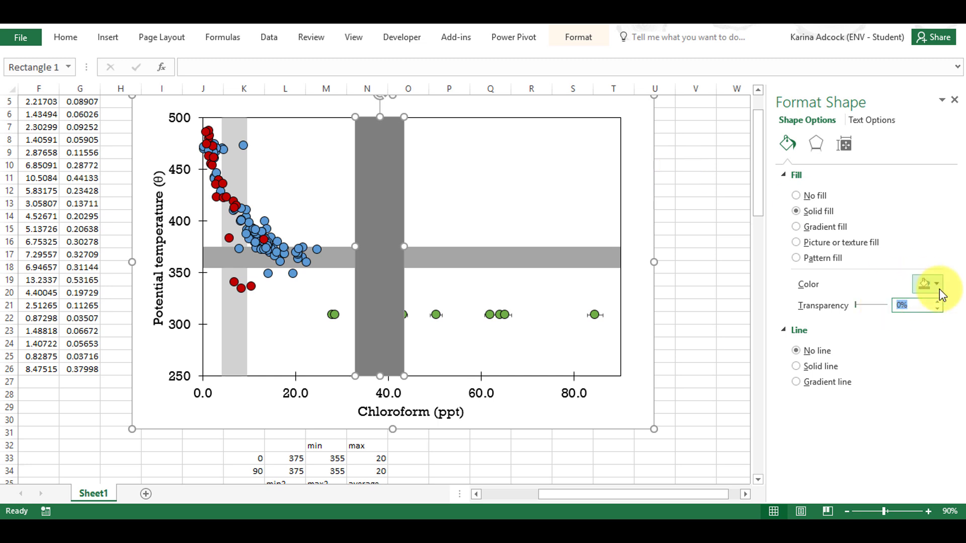
text(50)
key(Return)
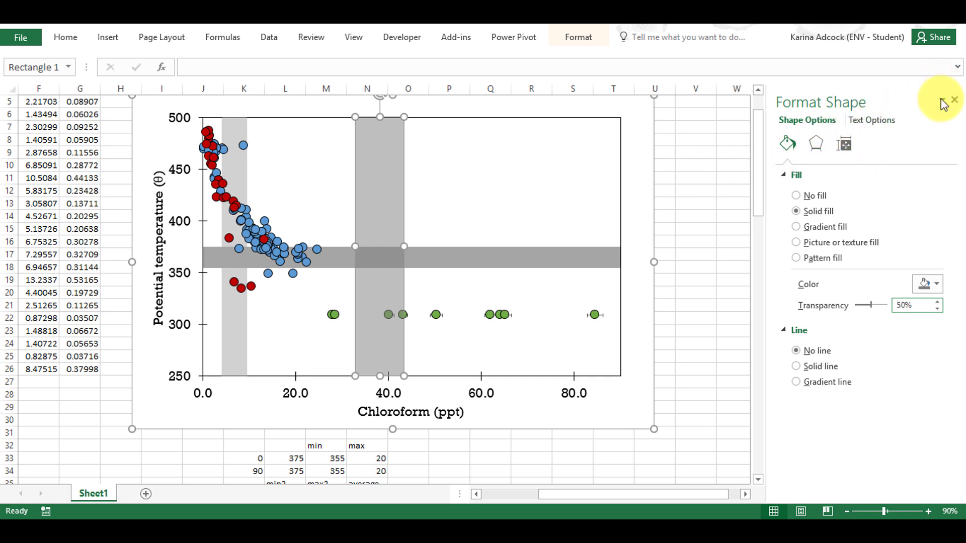
click(665, 166)
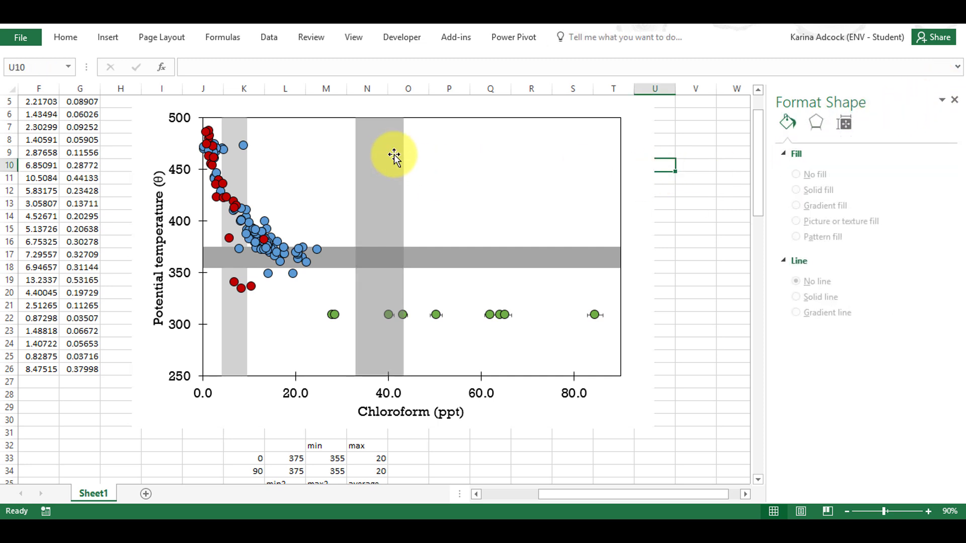
drag(379, 157, 287, 158)
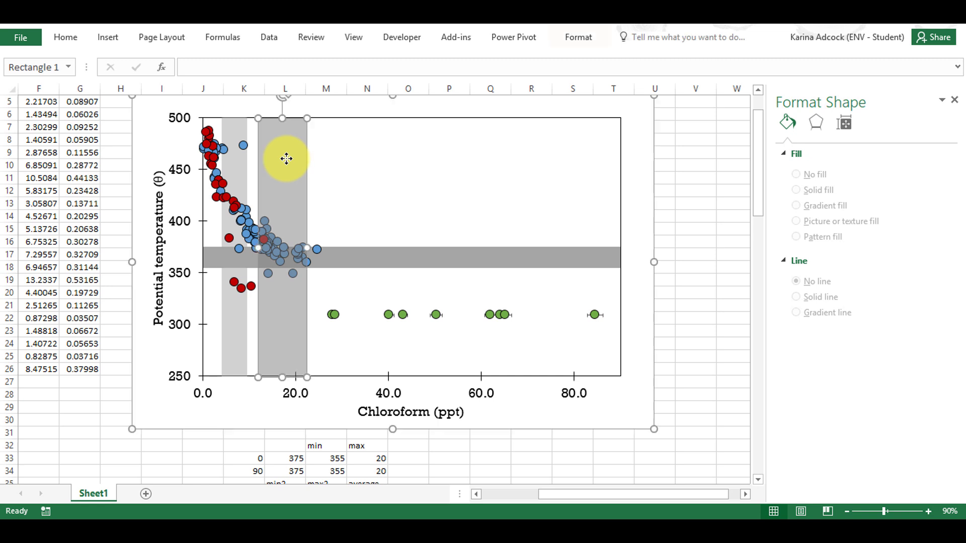
Delete the 6.8 averages in N36:N37 and select the whole chart.
click(320, 237)
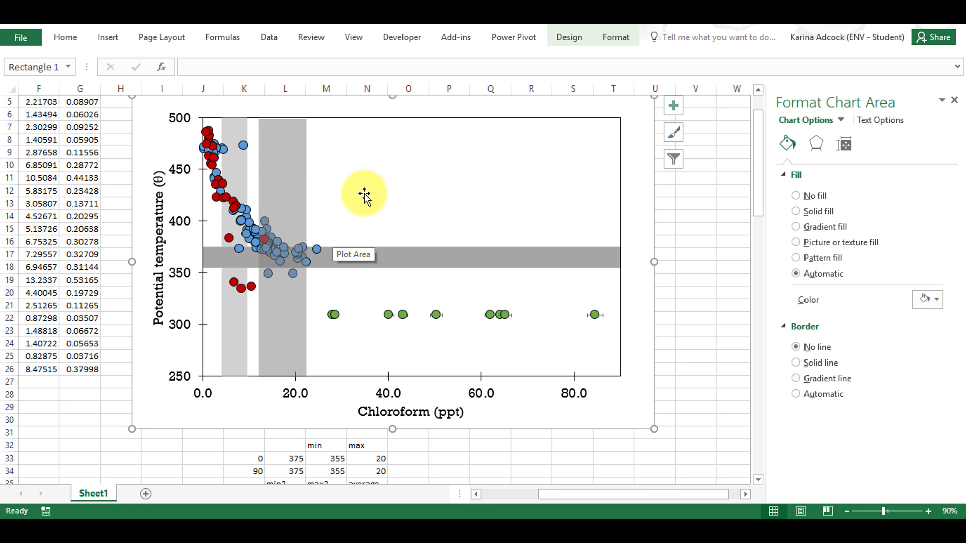
scroll(434, 340, down, 1)
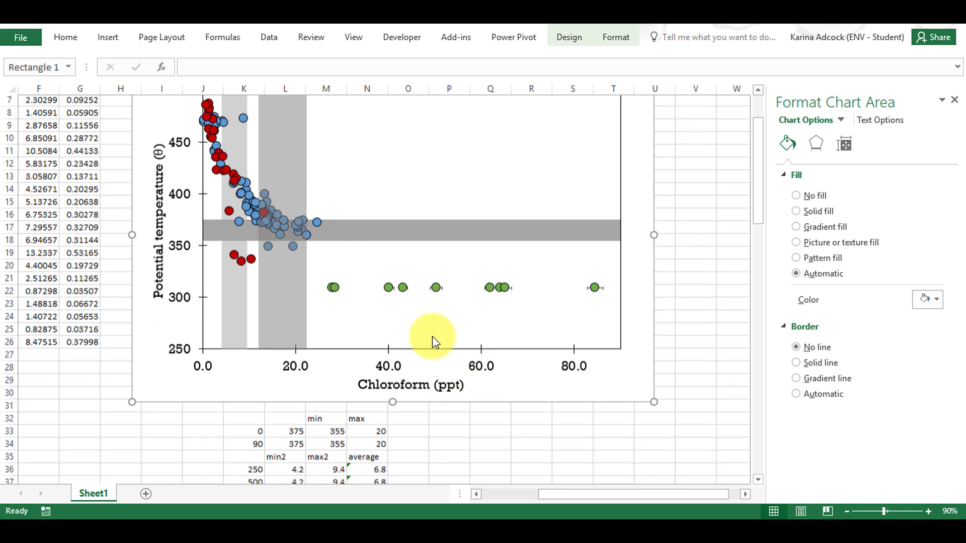
scroll(433, 336, down, 2)
drag(361, 427, 363, 429)
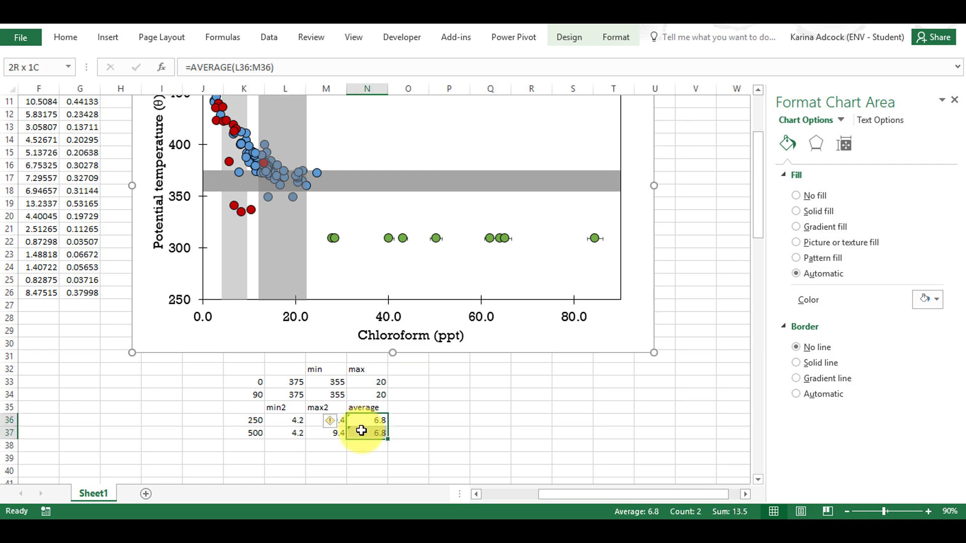
key(Delete)
scroll(454, 369, up, 1)
scroll(456, 370, up, 3)
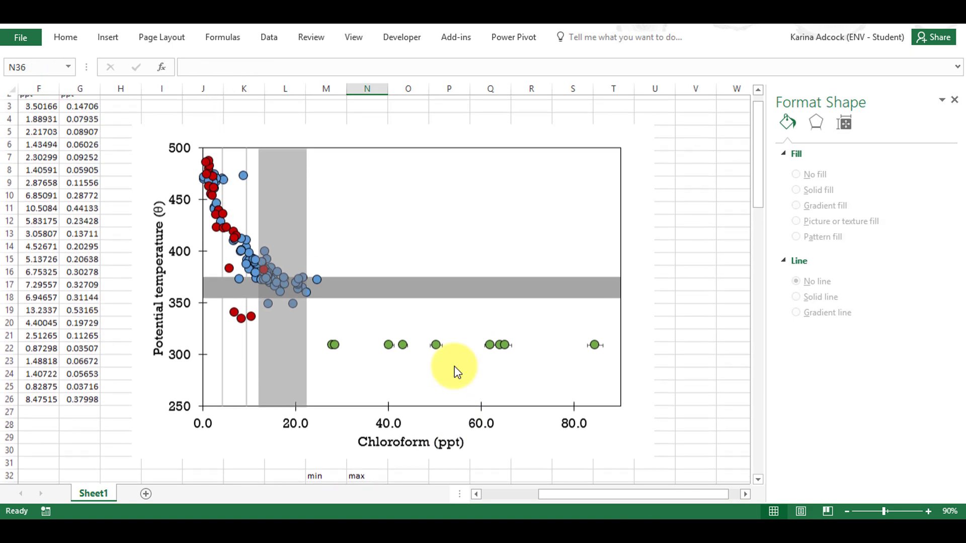
click(218, 136)
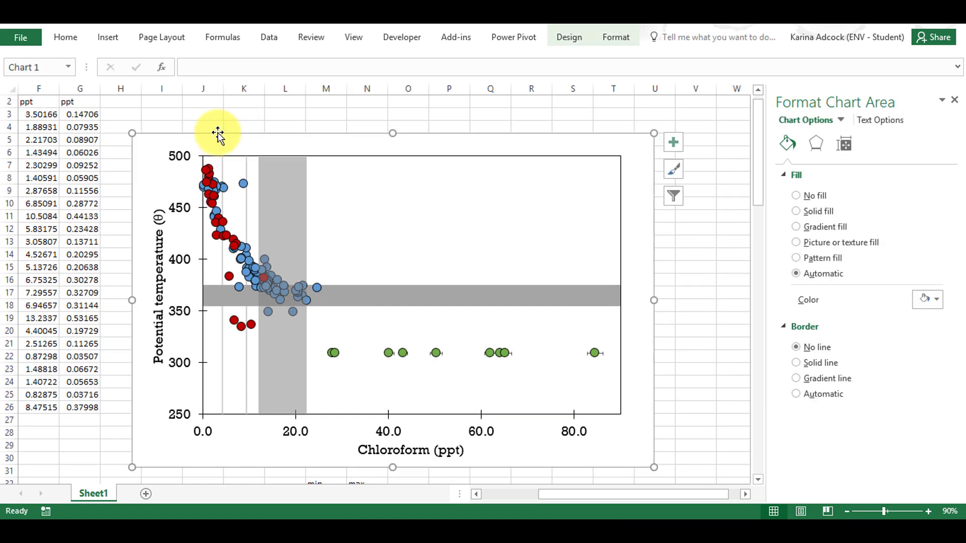
Paste the chart into the blank Paint canvas and crop the canvas to it.
click(631, 532)
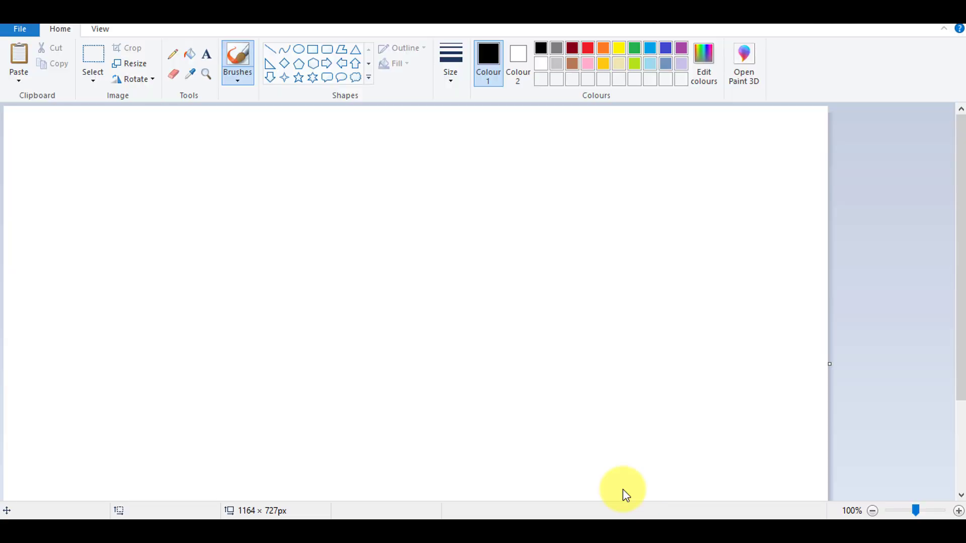
key(ctrl+v)
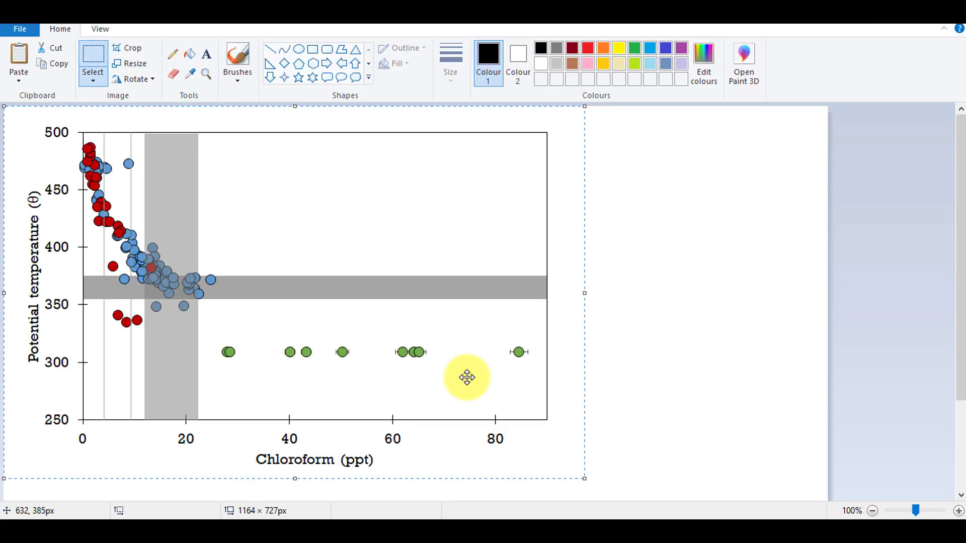
click(125, 48)
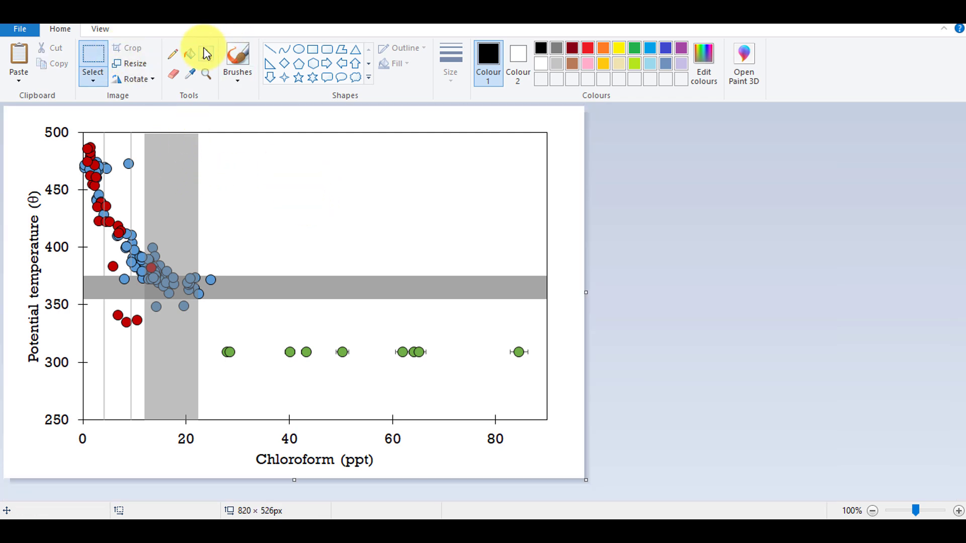
Fill the strips above and below the horizontal band light grey, then return to Excel.
click(189, 54)
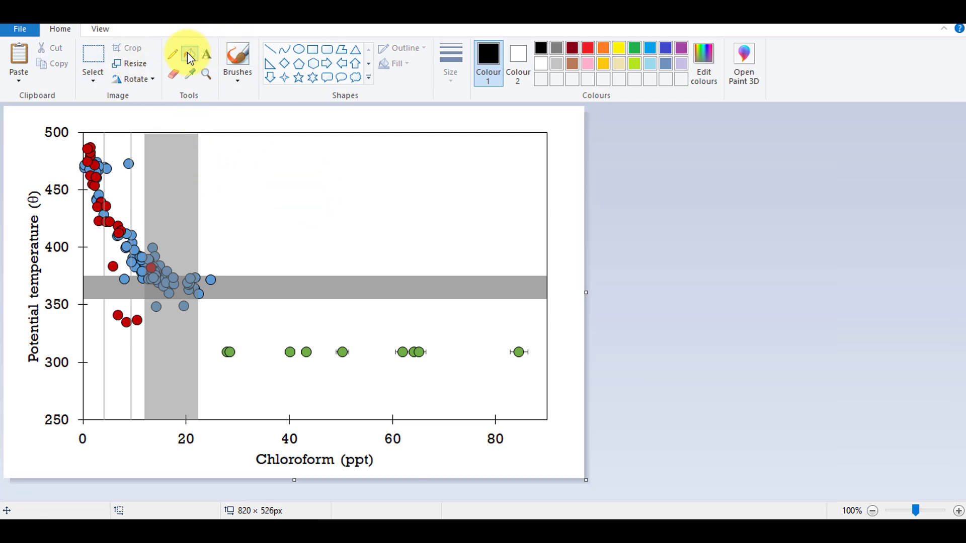
click(558, 65)
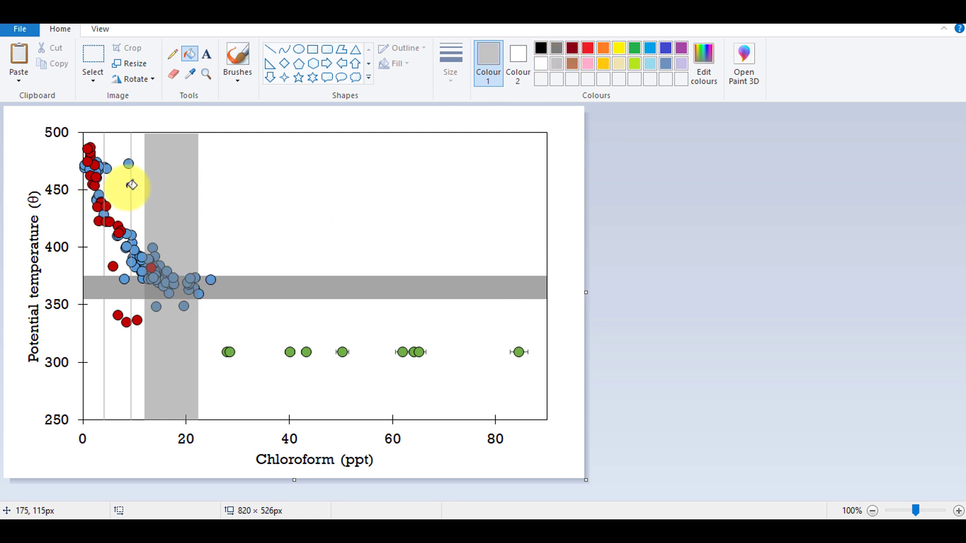
click(111, 250)
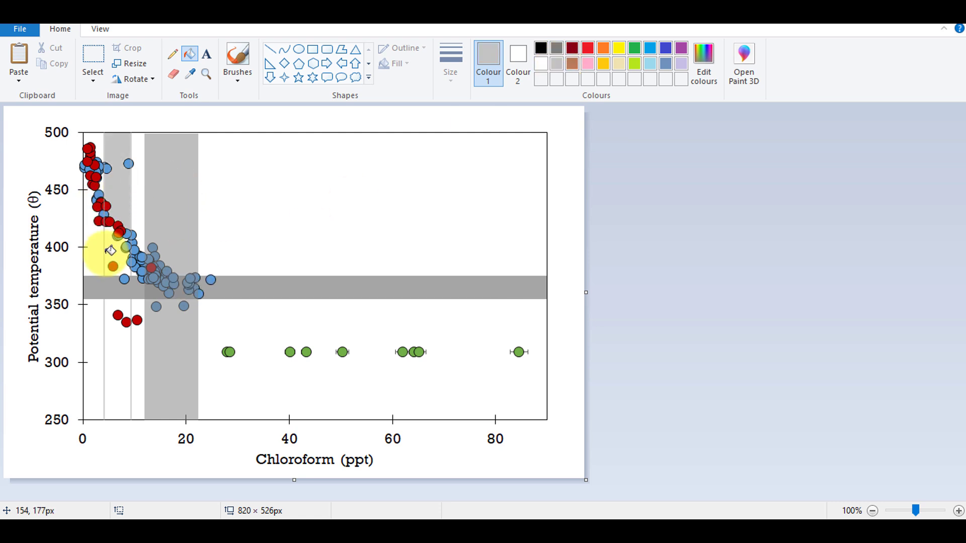
click(121, 332)
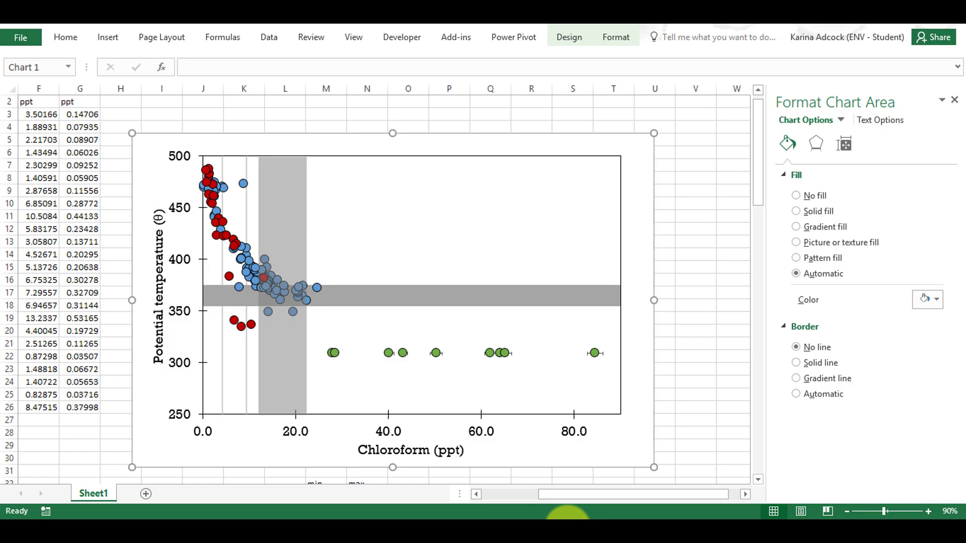
click(681, 241)
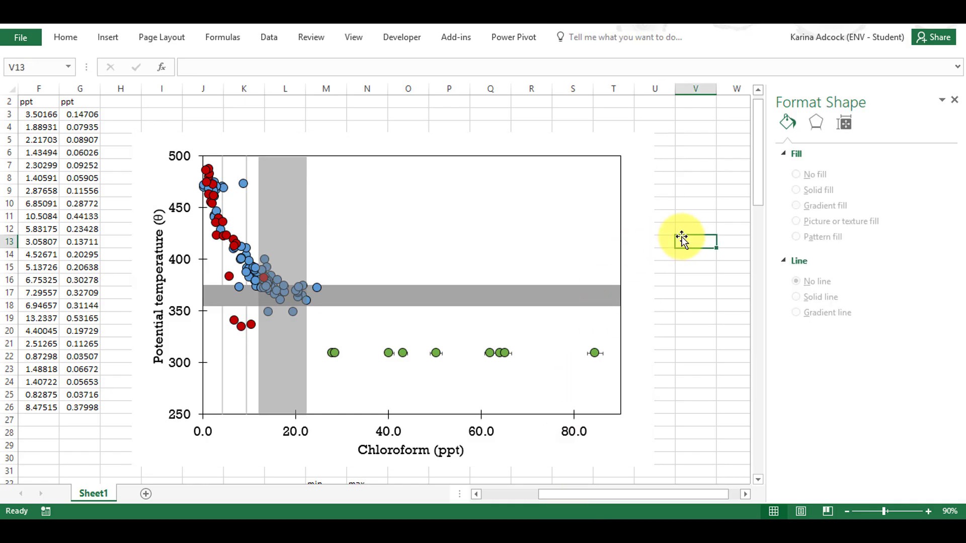